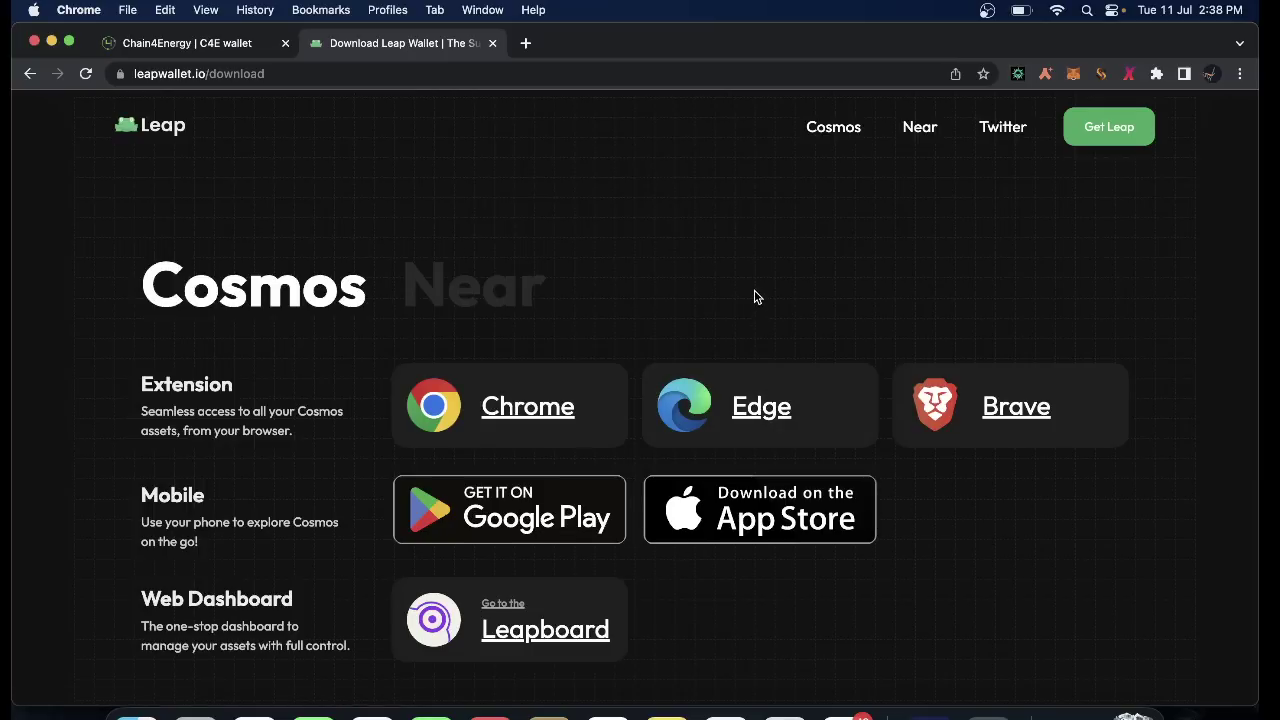
Install the Leap Cosmos Wallet extension for Chrome from the Leap download page
scroll(755, 295, down, 2)
scroll(874, 354, up, 2)
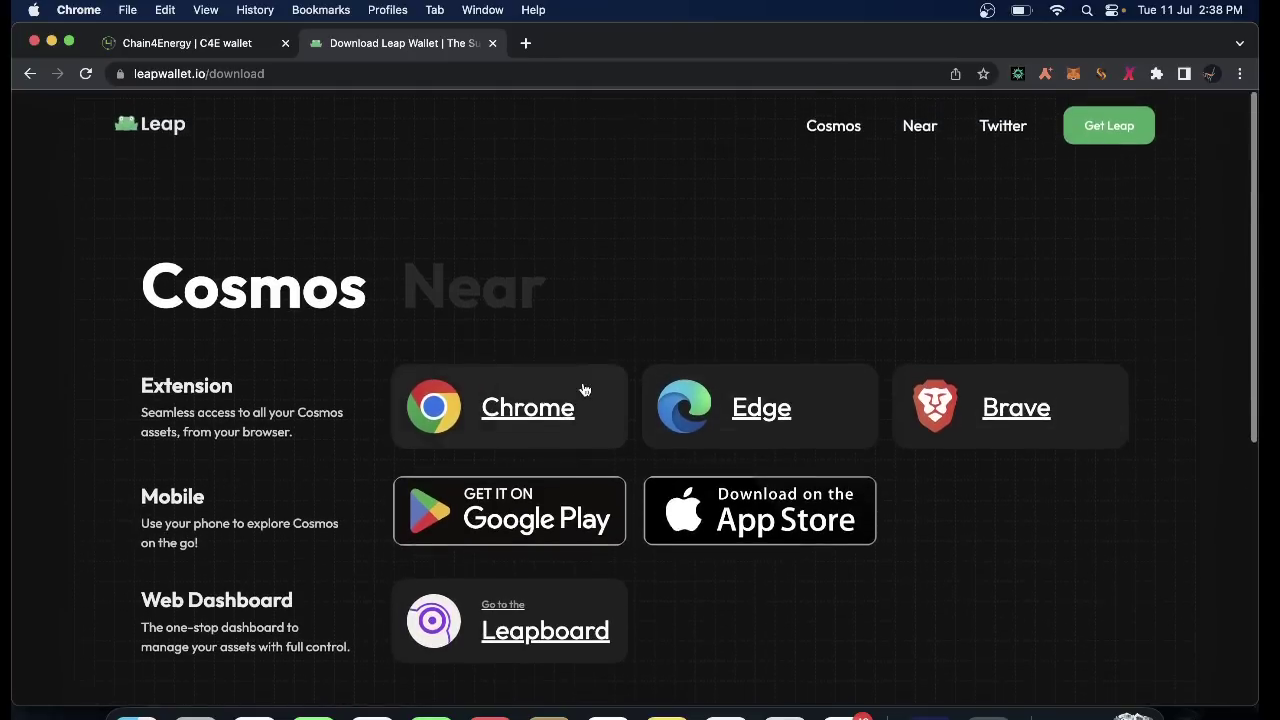
click(528, 408)
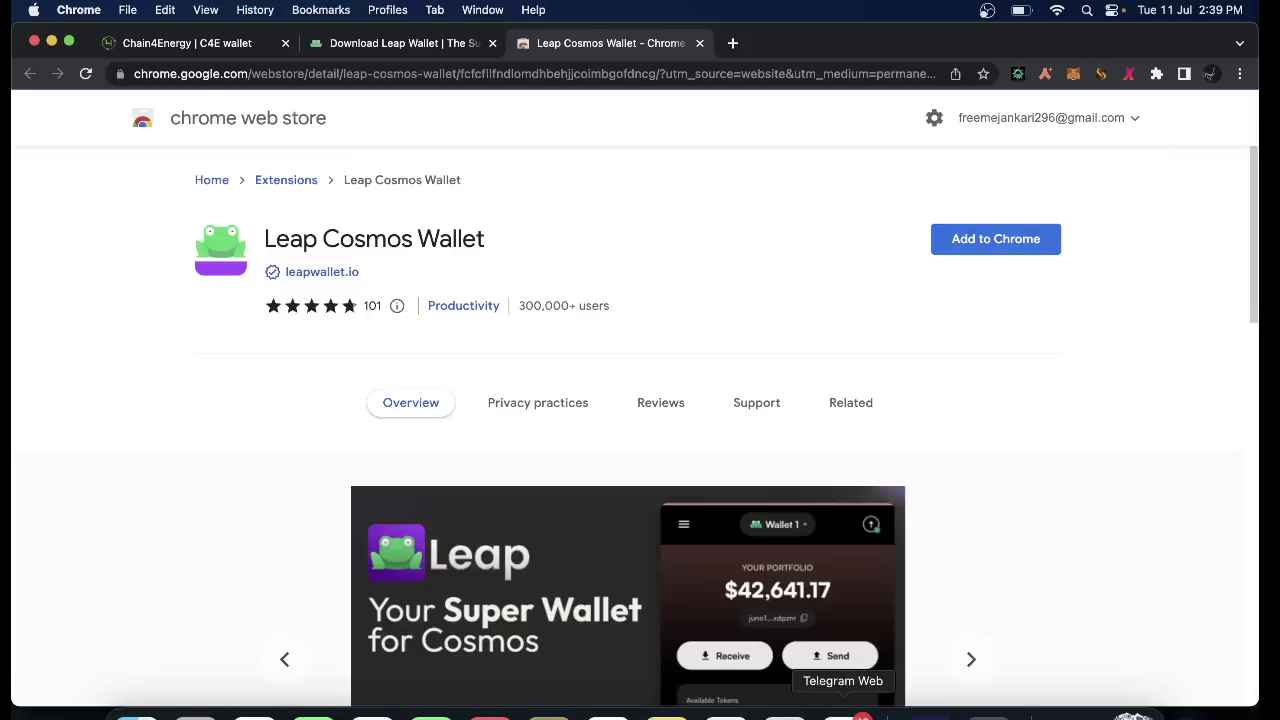
click(995, 243)
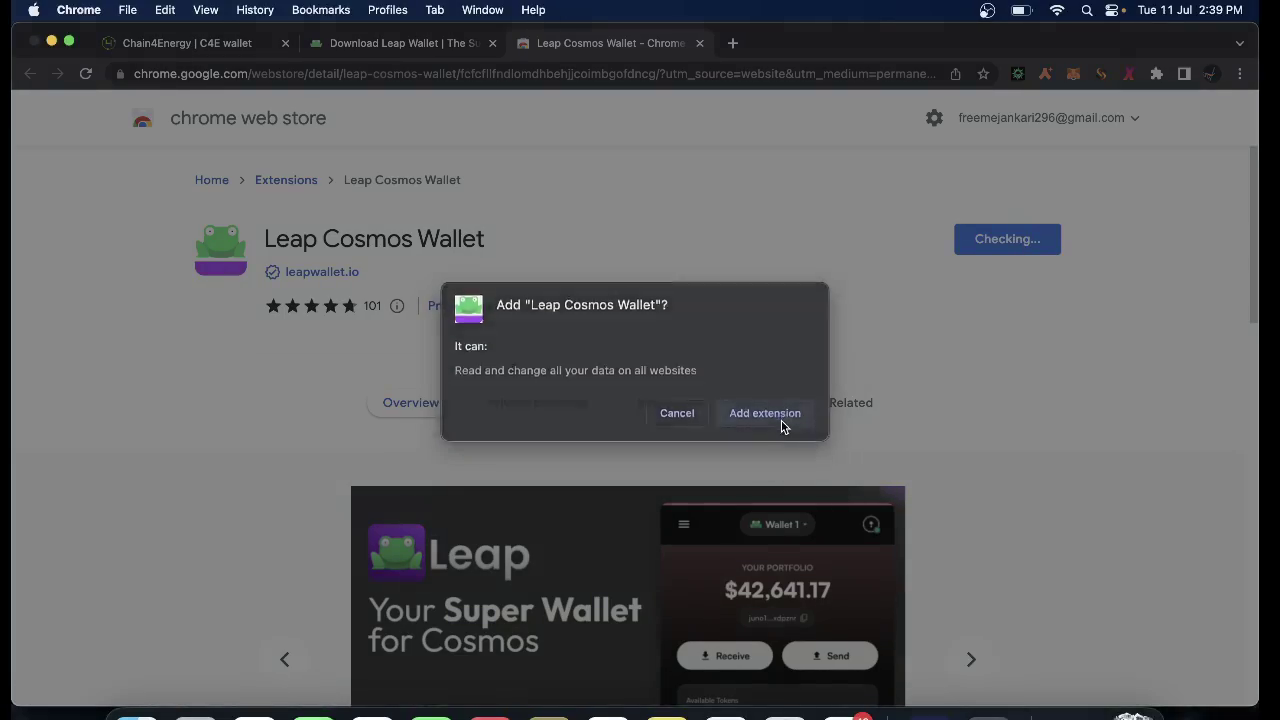
click(781, 420)
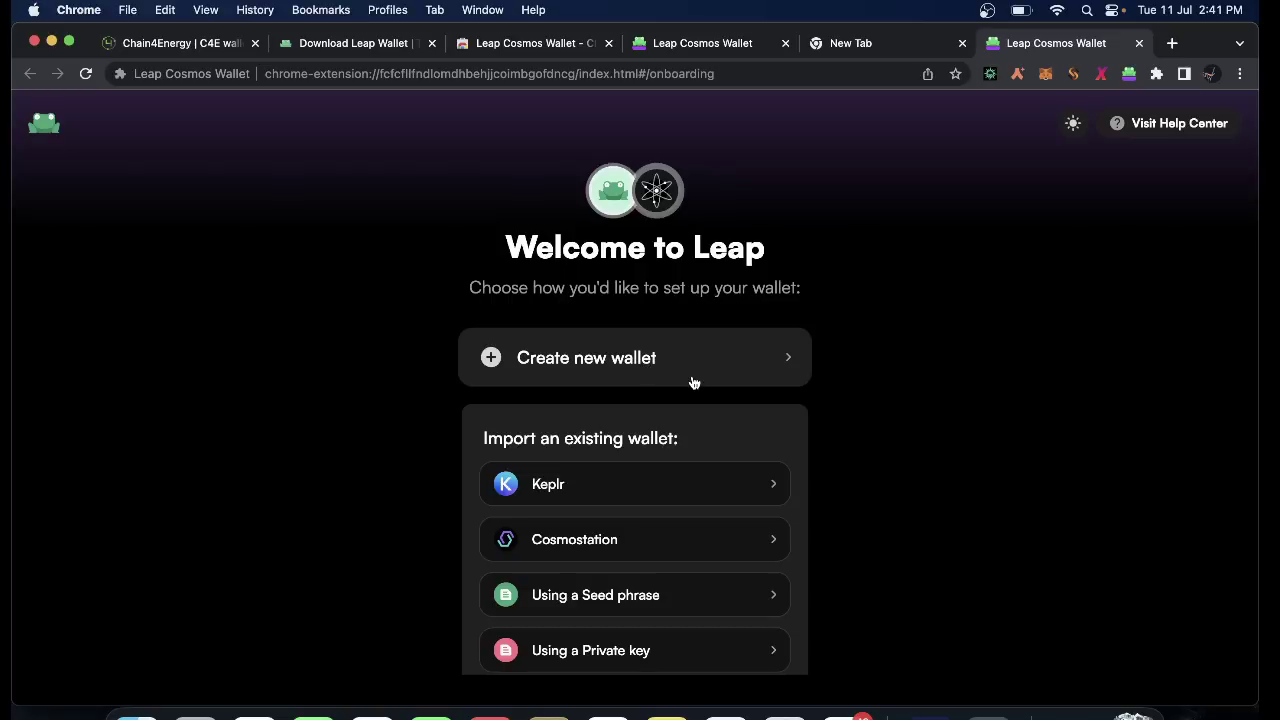
Review the options for creating a new Leap wallet or importing an existing one on the onboarding page
scroll(694, 383, up, 5)
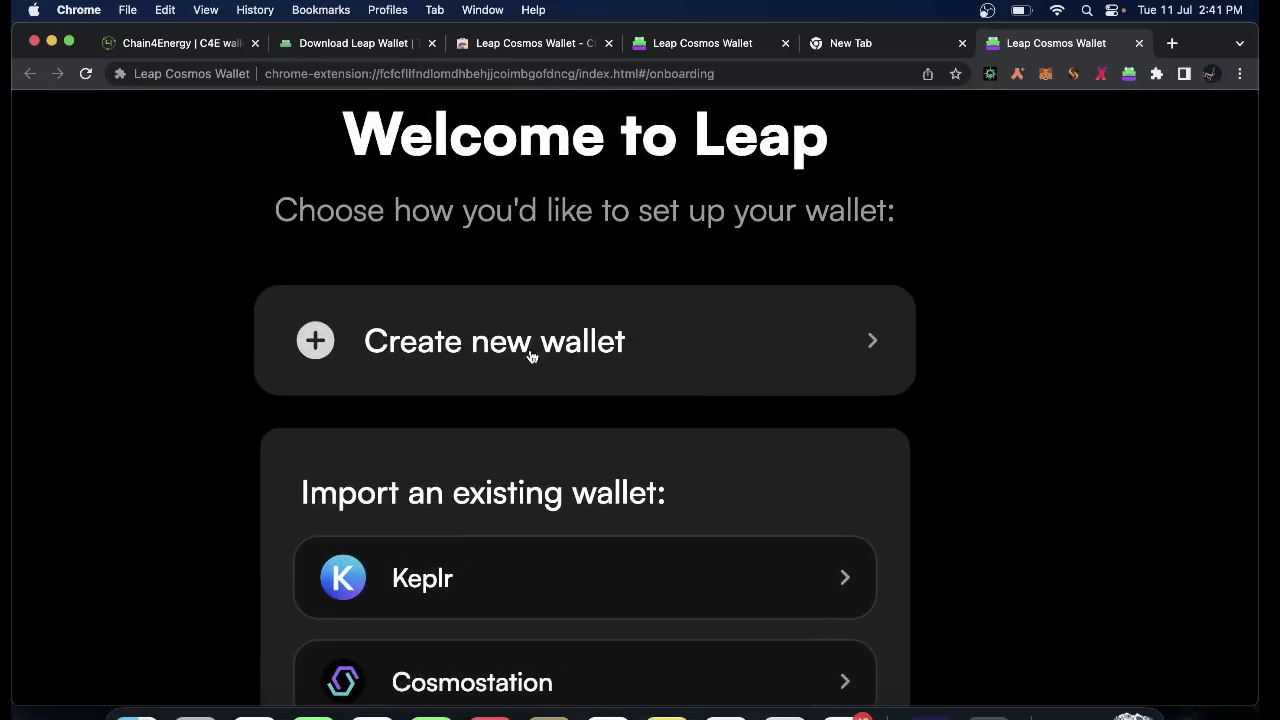
scroll(560, 358, down, 3)
scroll(580, 360, down, 2)
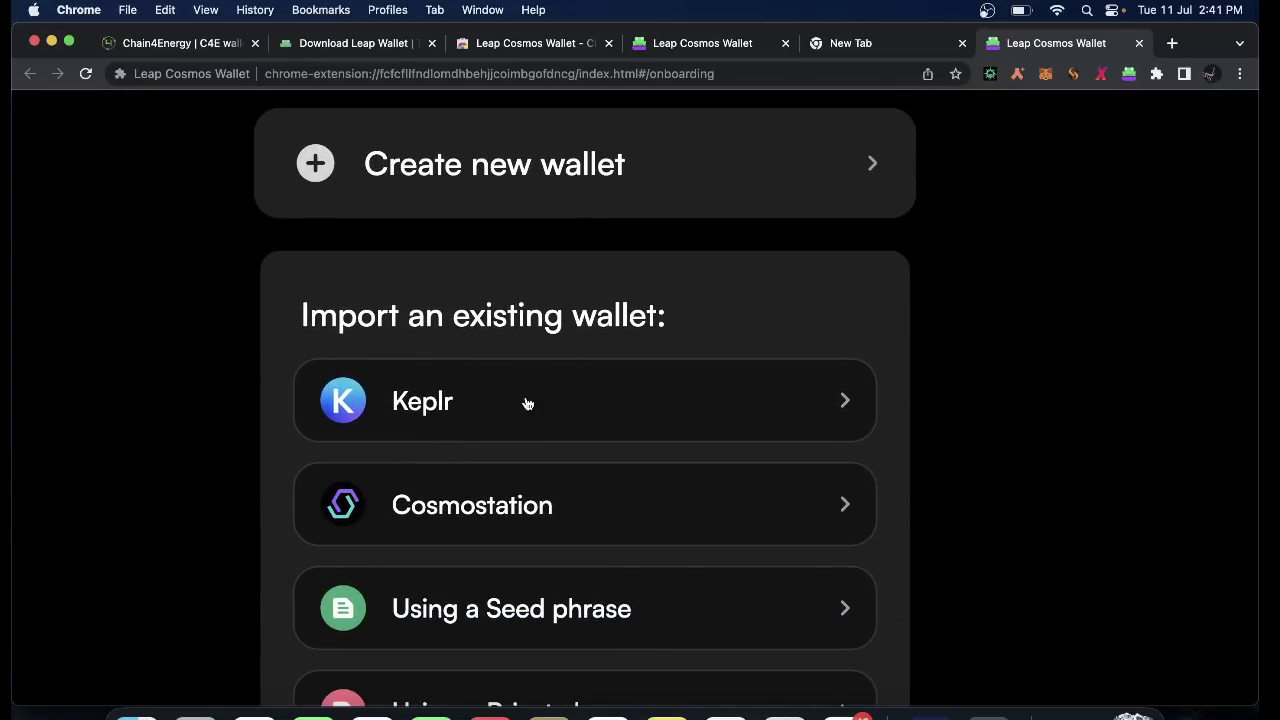
click(640, 425)
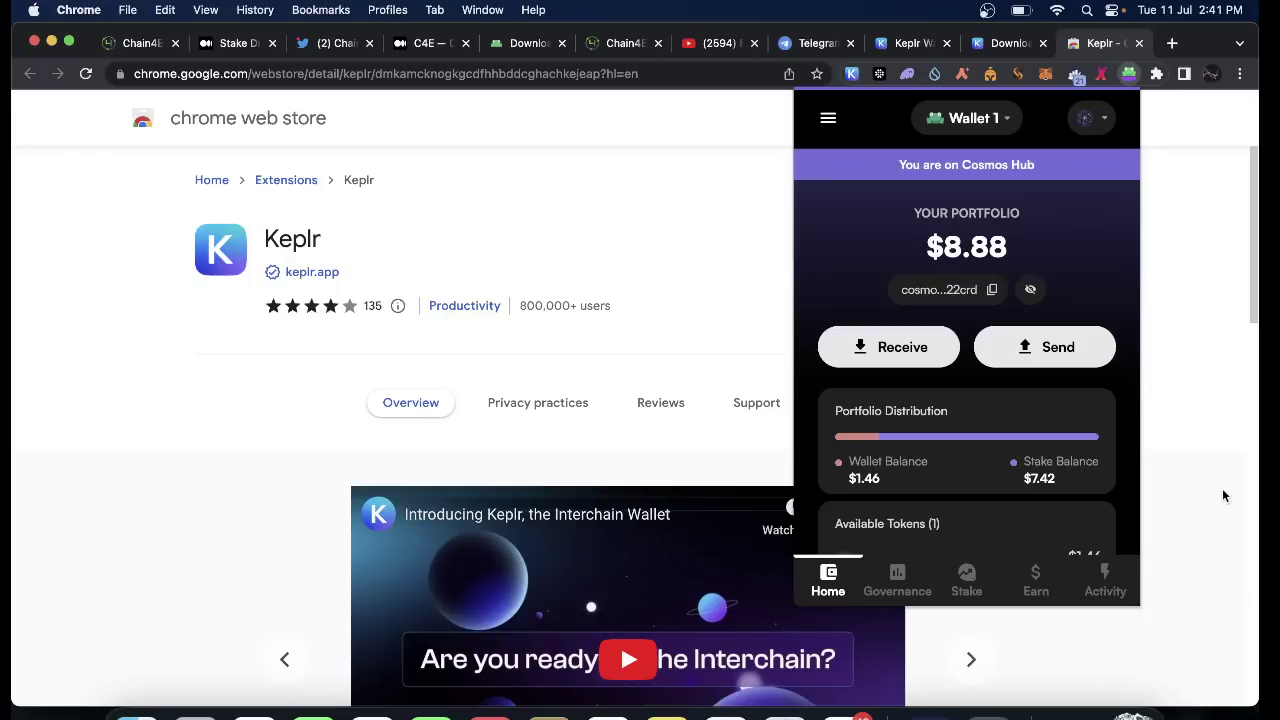
Dismiss the open Leap wallet window and open the Keplr extension
click(1192, 381)
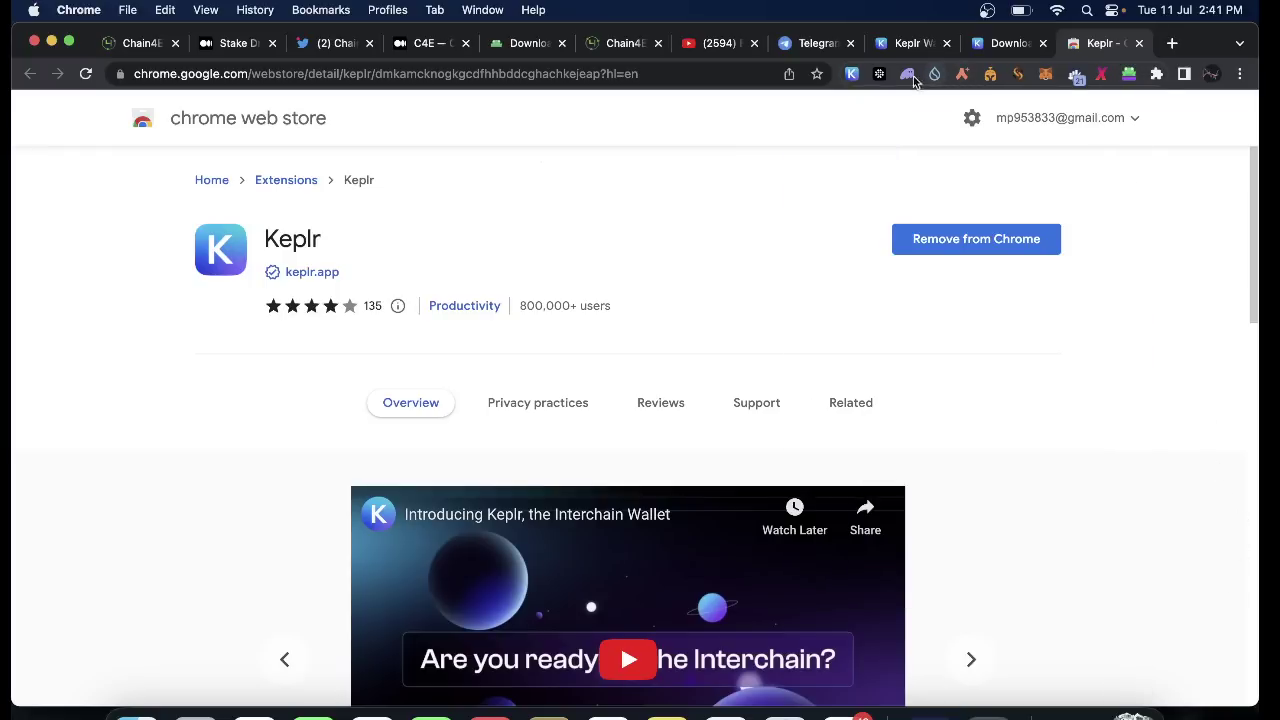
click(851, 72)
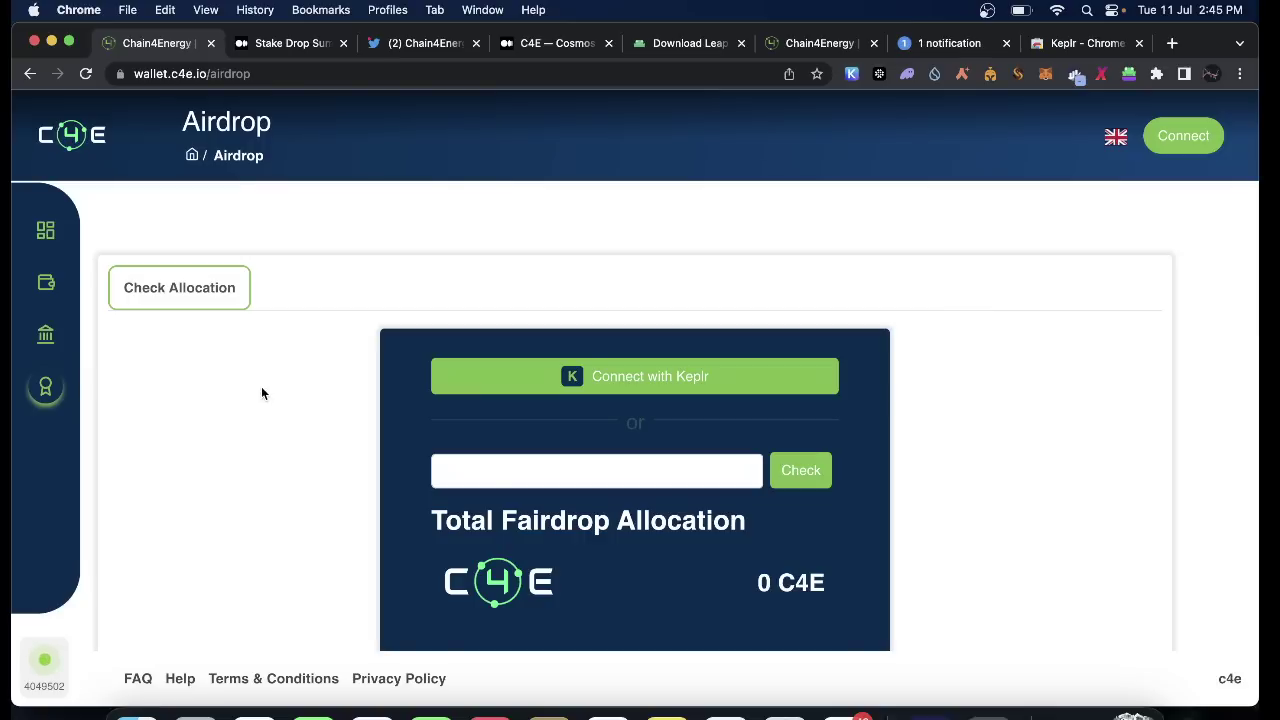
Connect the Keplr wallet on the C4E Airdrop page to check its allocation
scroll(261, 386, down, 4)
scroll(237, 340, up, 3)
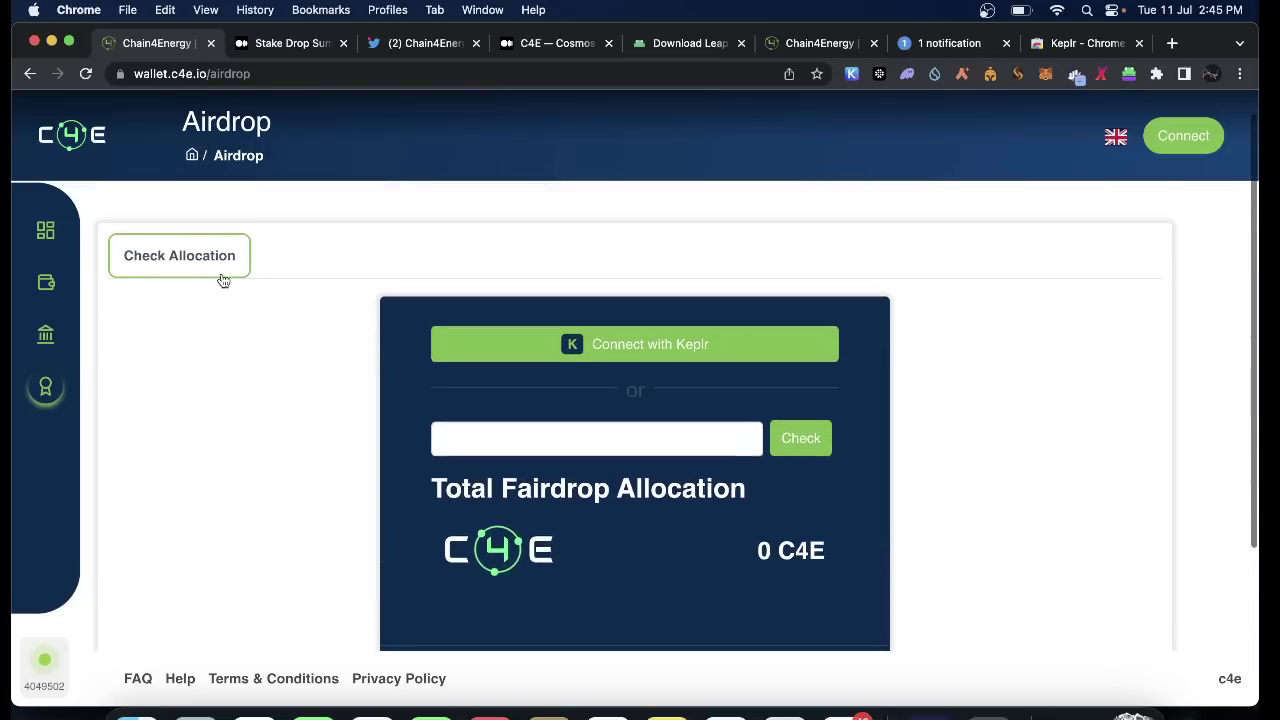
mouse_move(69, 257)
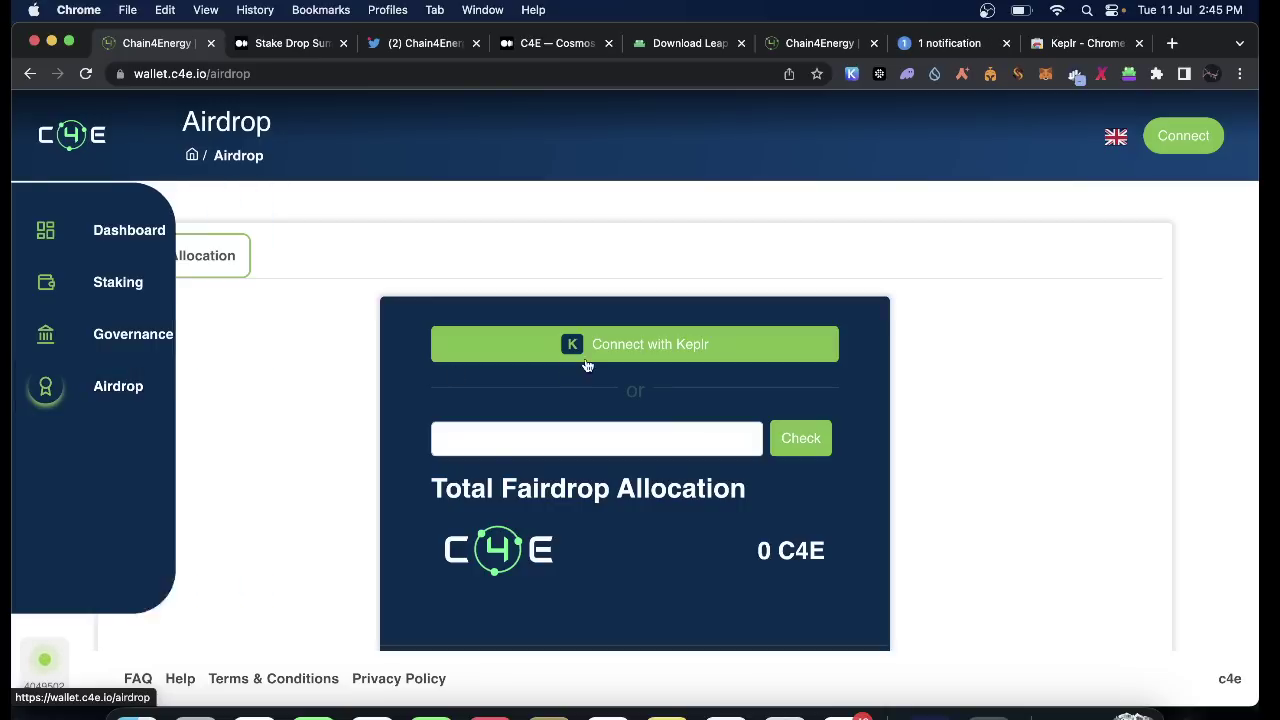
click(634, 343)
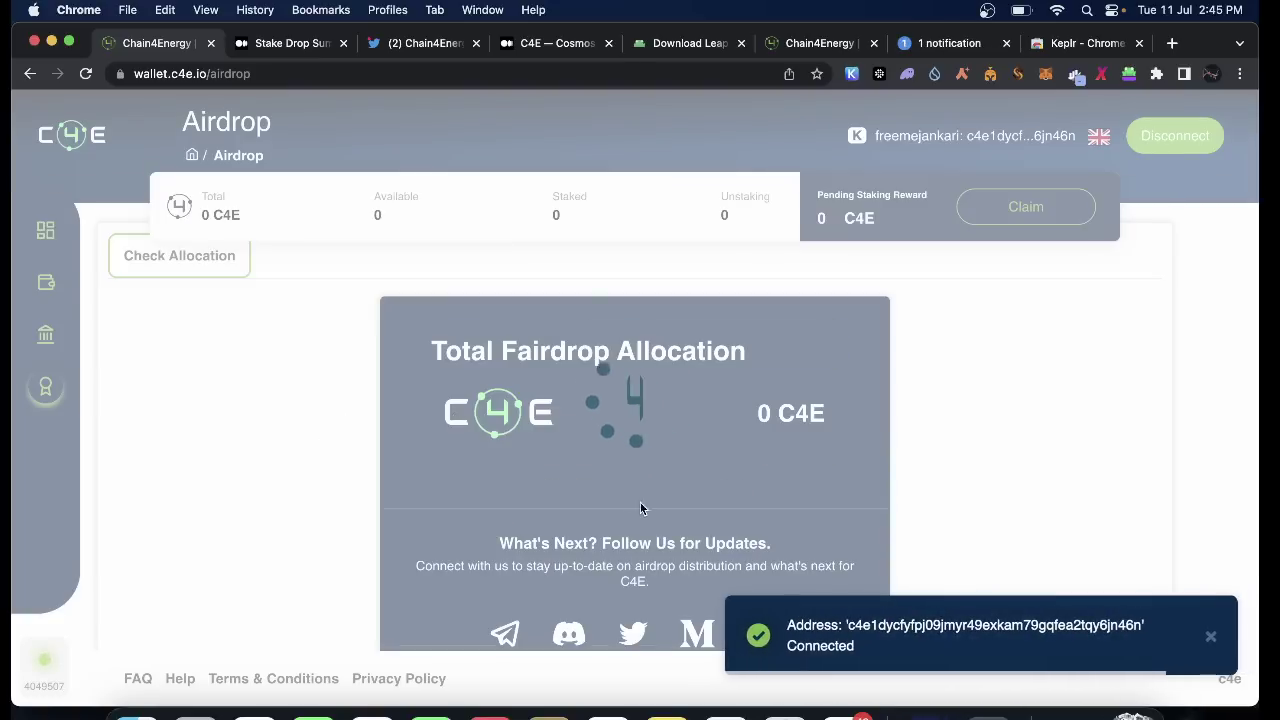
Examine the total Fairdrop allocation and the individual campaign allocations for the connected wallet
scroll(351, 451, down, 2)
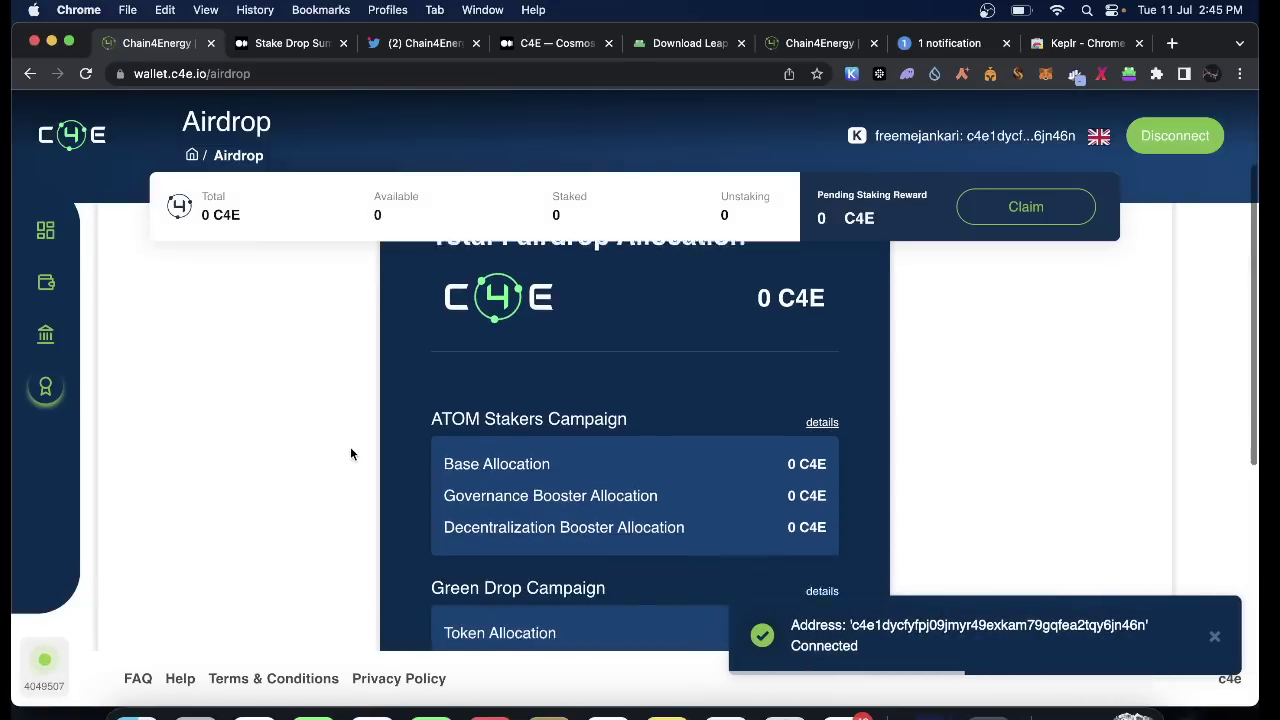
scroll(240, 357, up, 3)
mouse_move(15, 233)
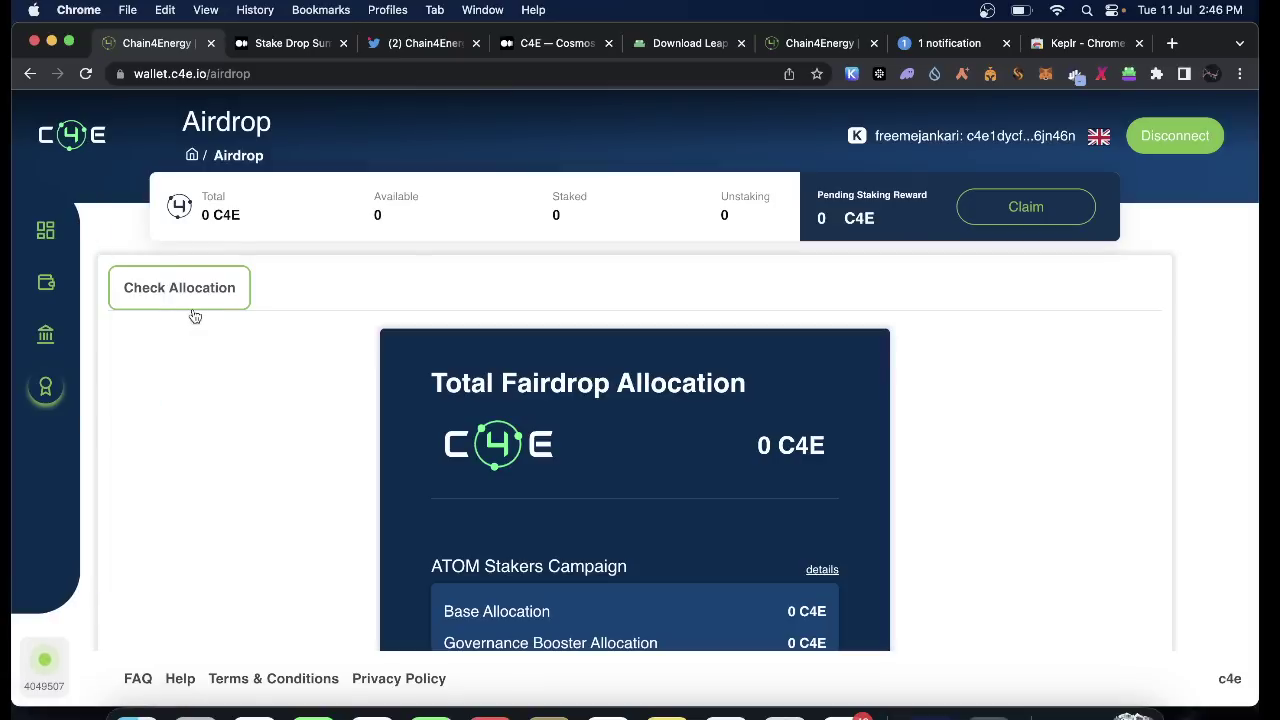
Switch to the C4E testnet wallet dashboard and connect it with the Leap wallet
click(826, 42)
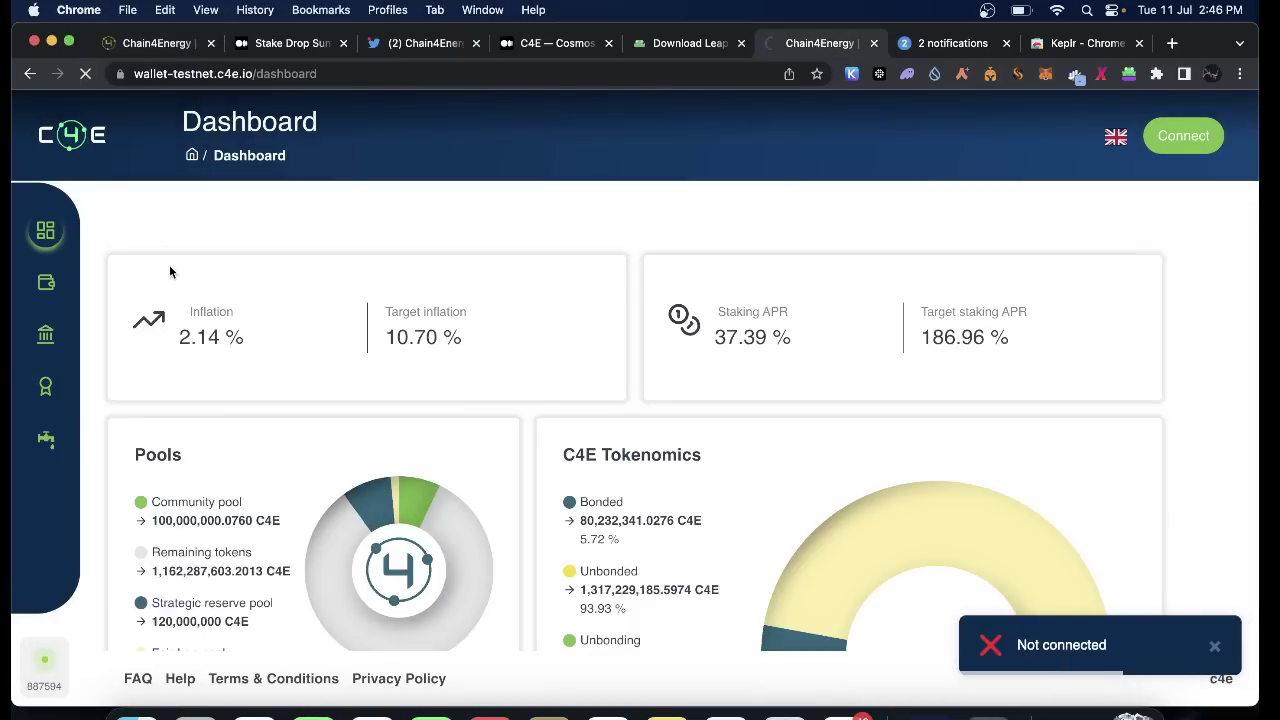
click(1189, 133)
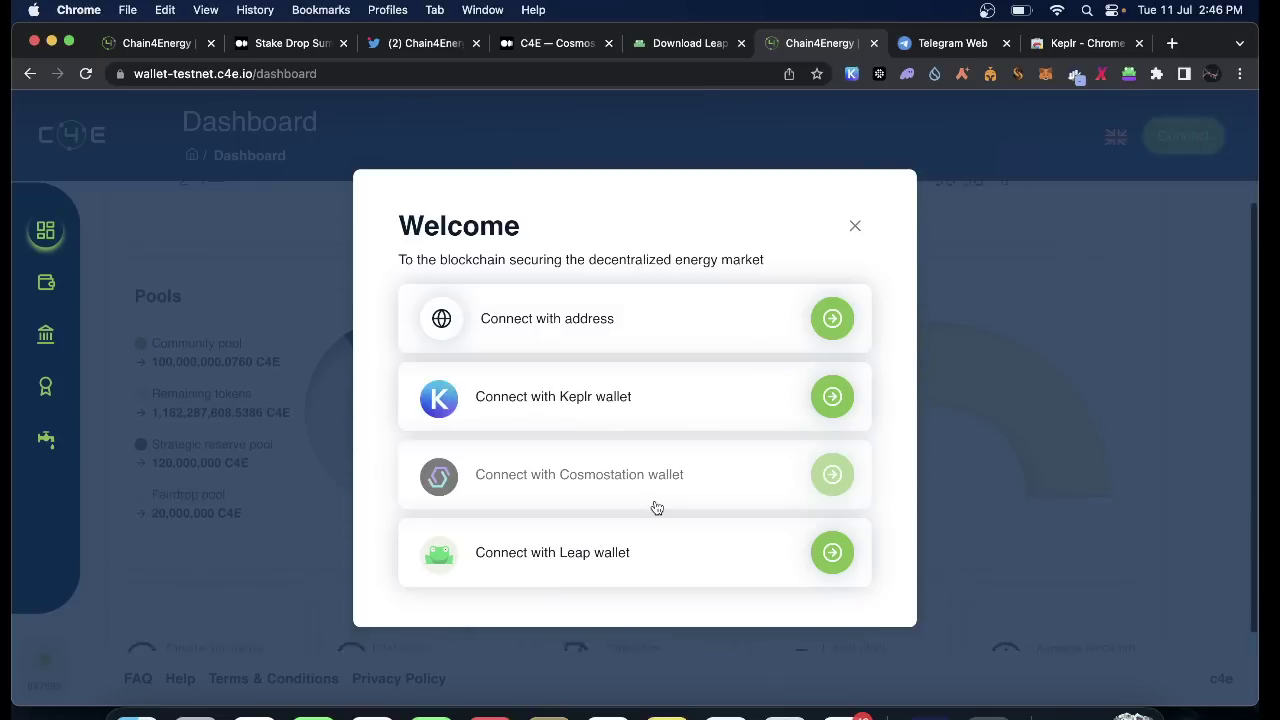
ctrl+scroll(656, 508, up, 5)
click(503, 404)
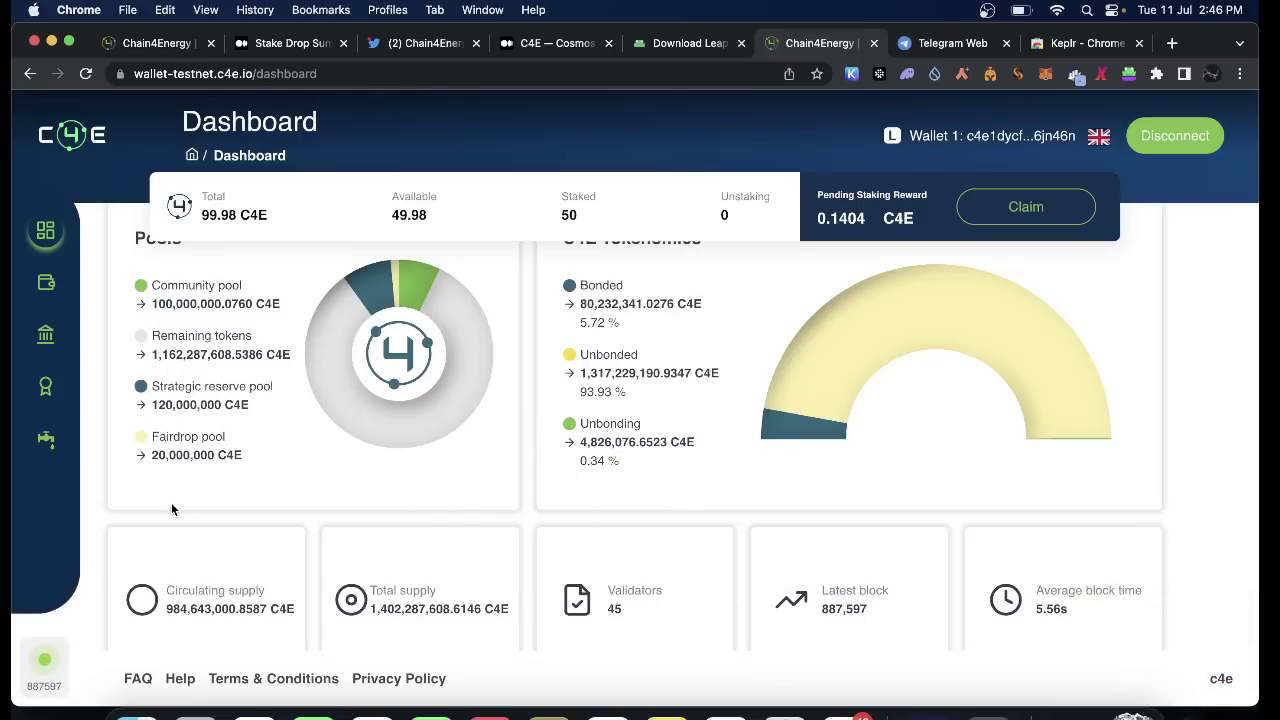
Open the testnet Faucet page and activate the wallet address field
mouse_move(51, 437)
scroll(51, 437, up, 5)
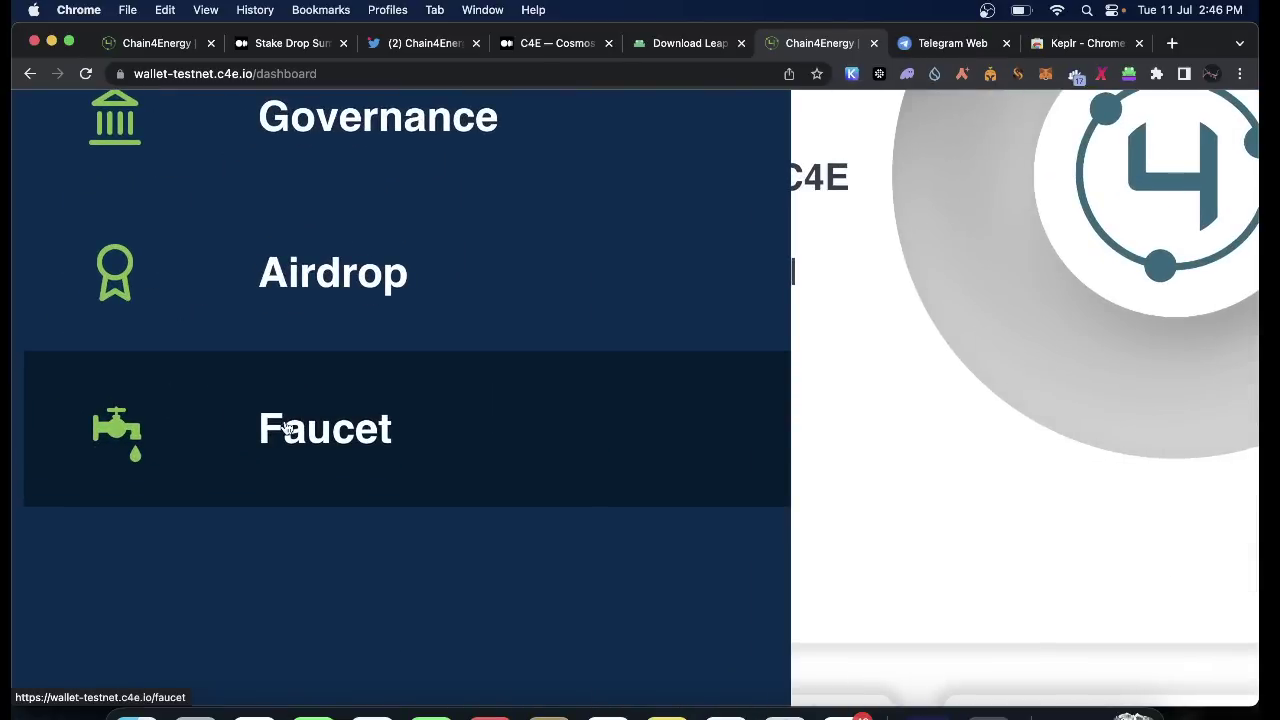
click(287, 436)
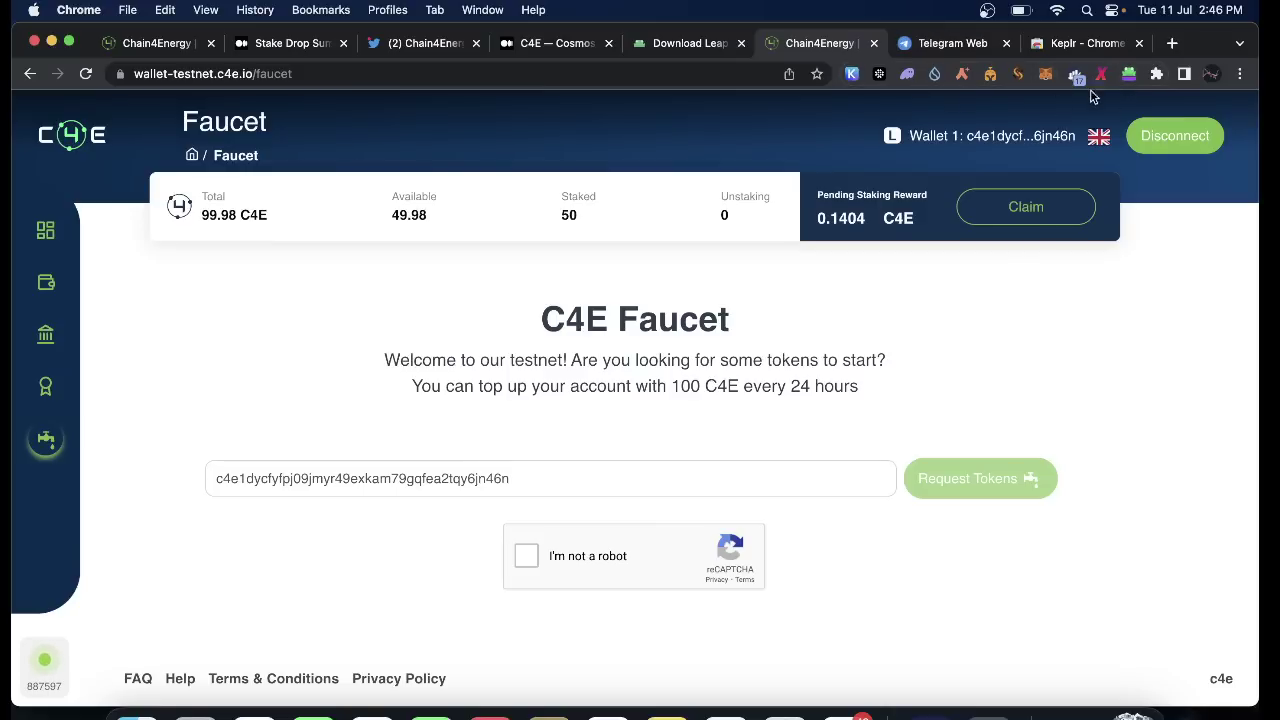
scroll(540, 450, down, 1)
scroll(477, 598, up, 5)
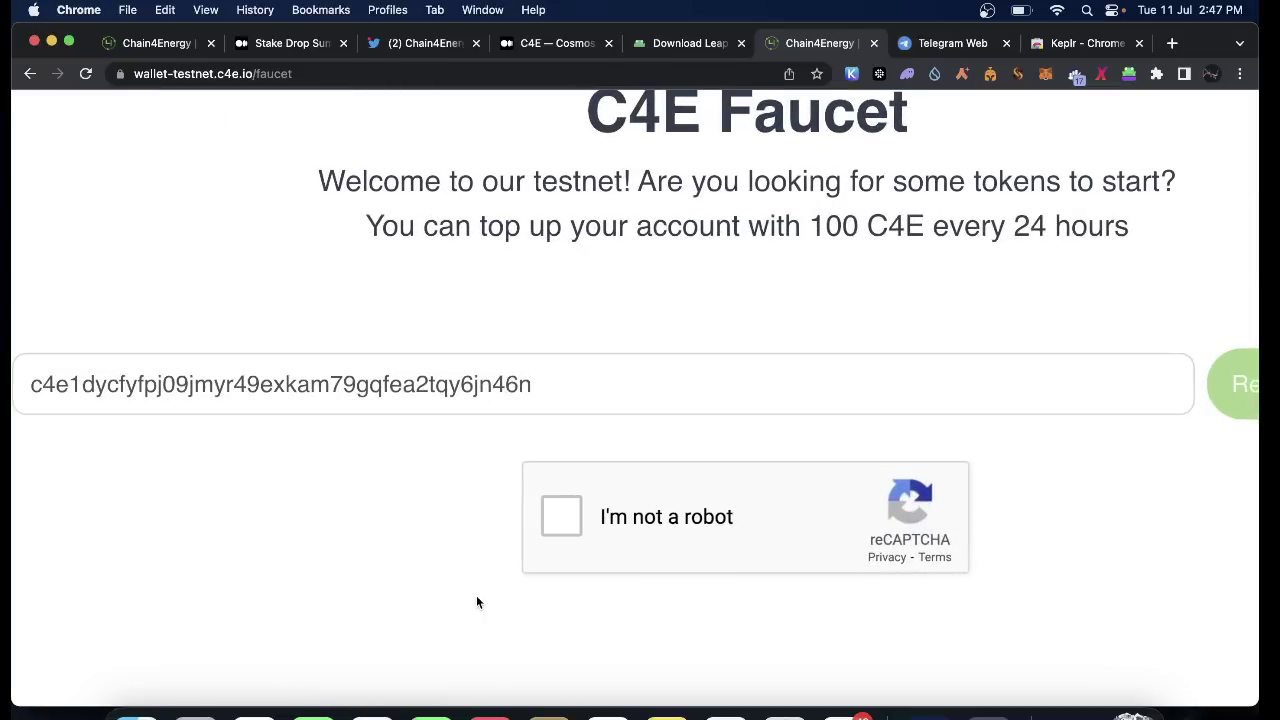
click(543, 378)
scroll(507, 408, down, 5)
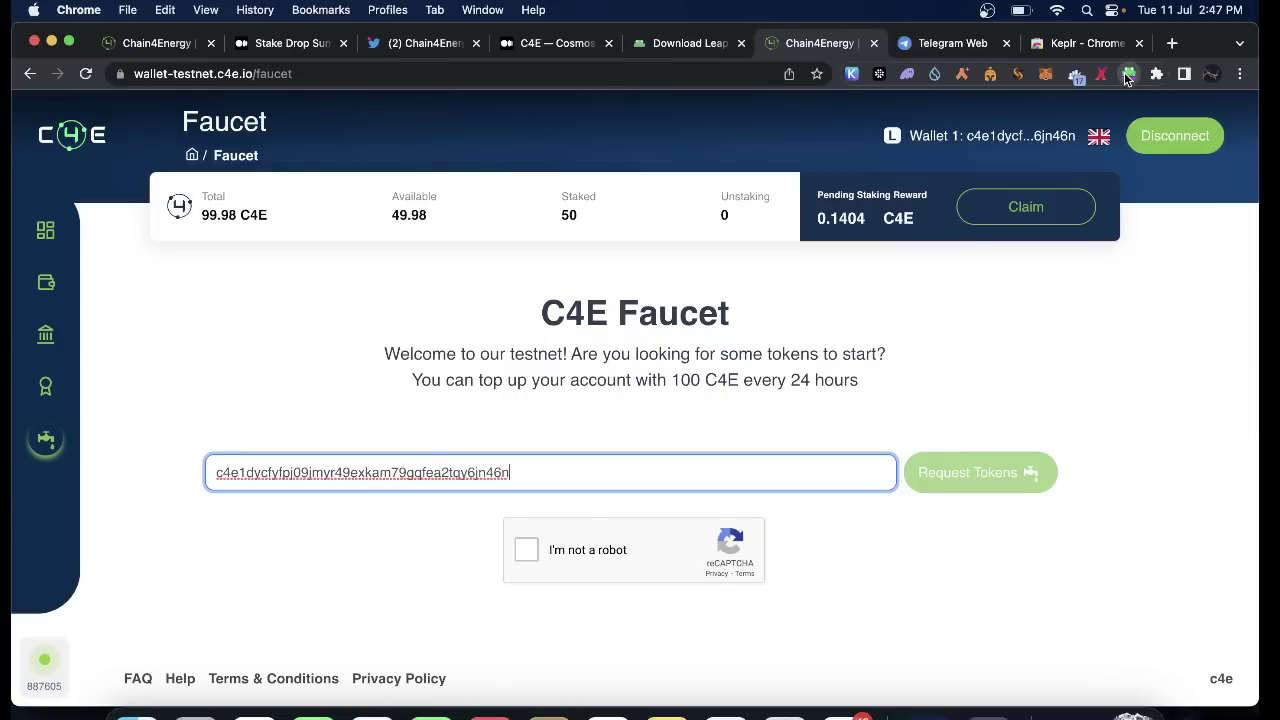
Switch the Leap wallet to the Chain4Energy network and copy its wallet address
click(1128, 75)
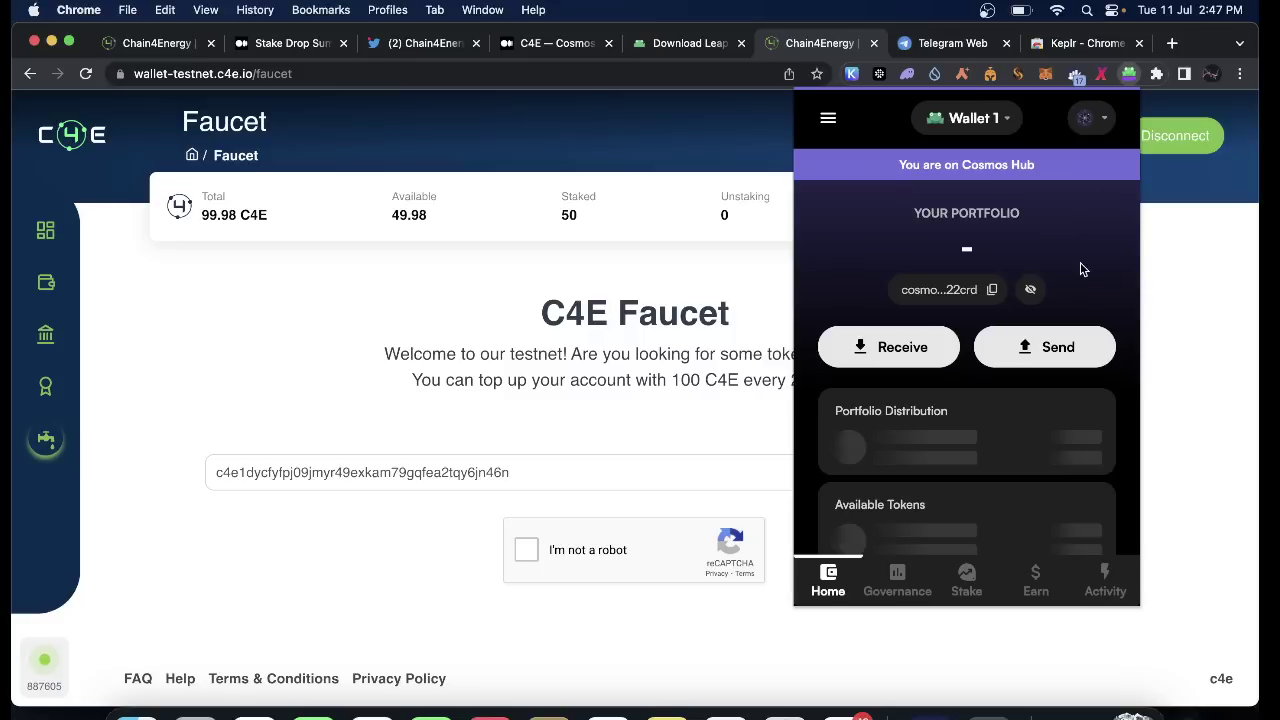
click(1093, 119)
scroll(989, 371, down, 10)
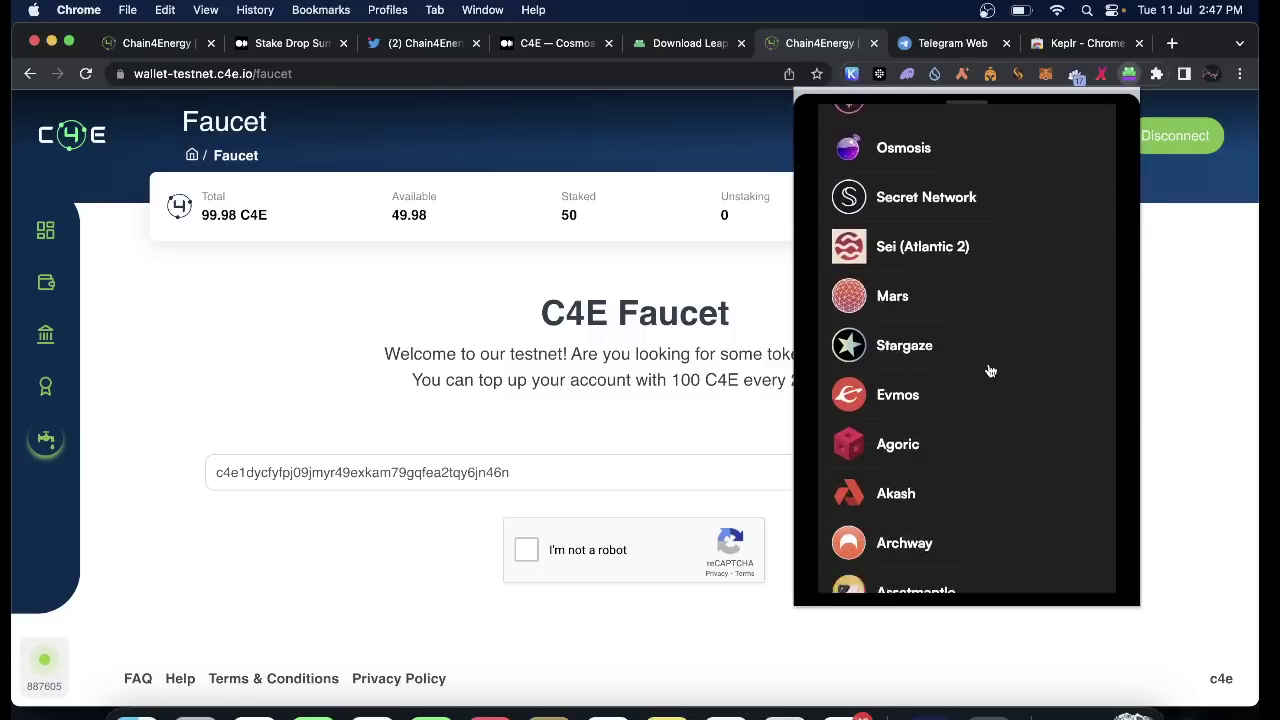
scroll(989, 371, down, 4)
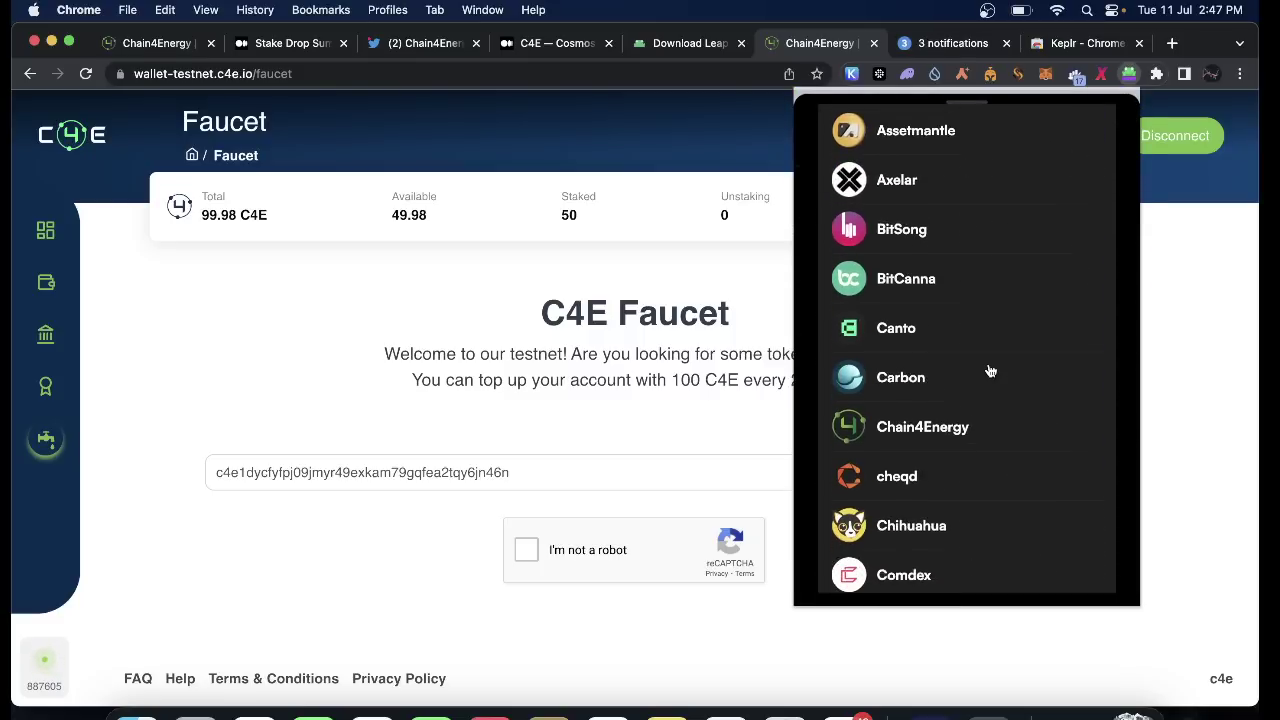
click(913, 430)
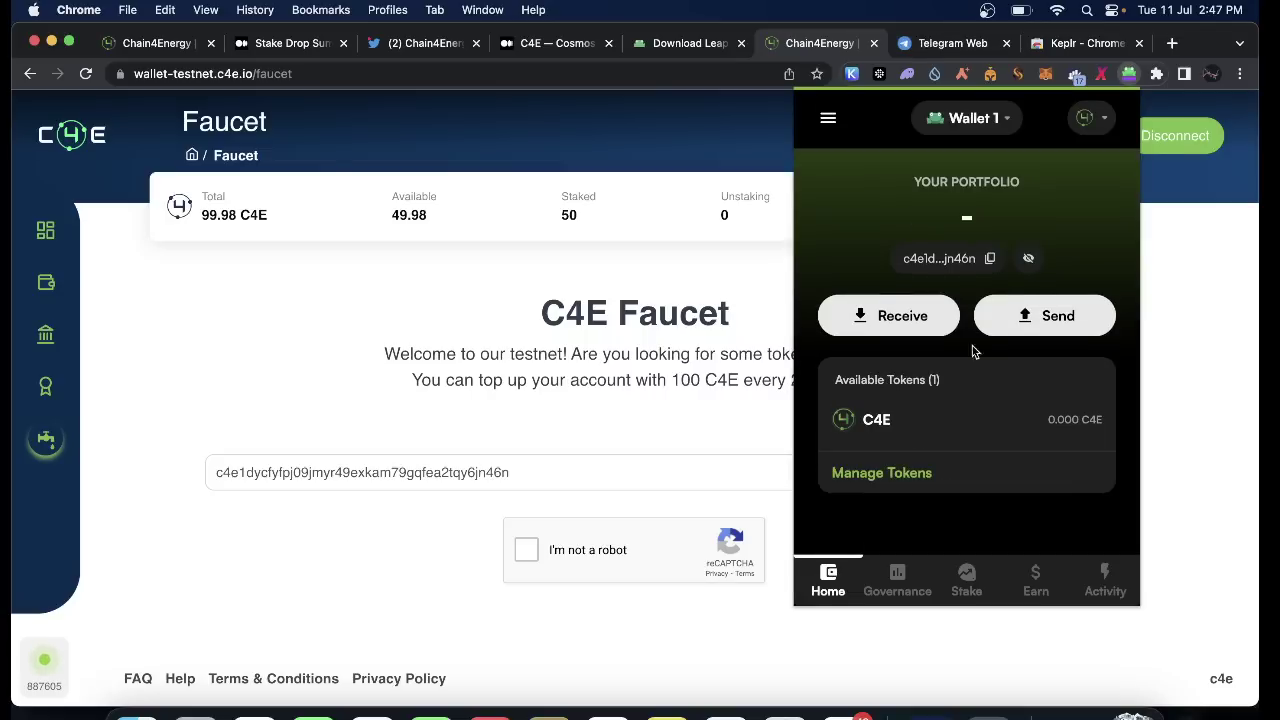
click(992, 259)
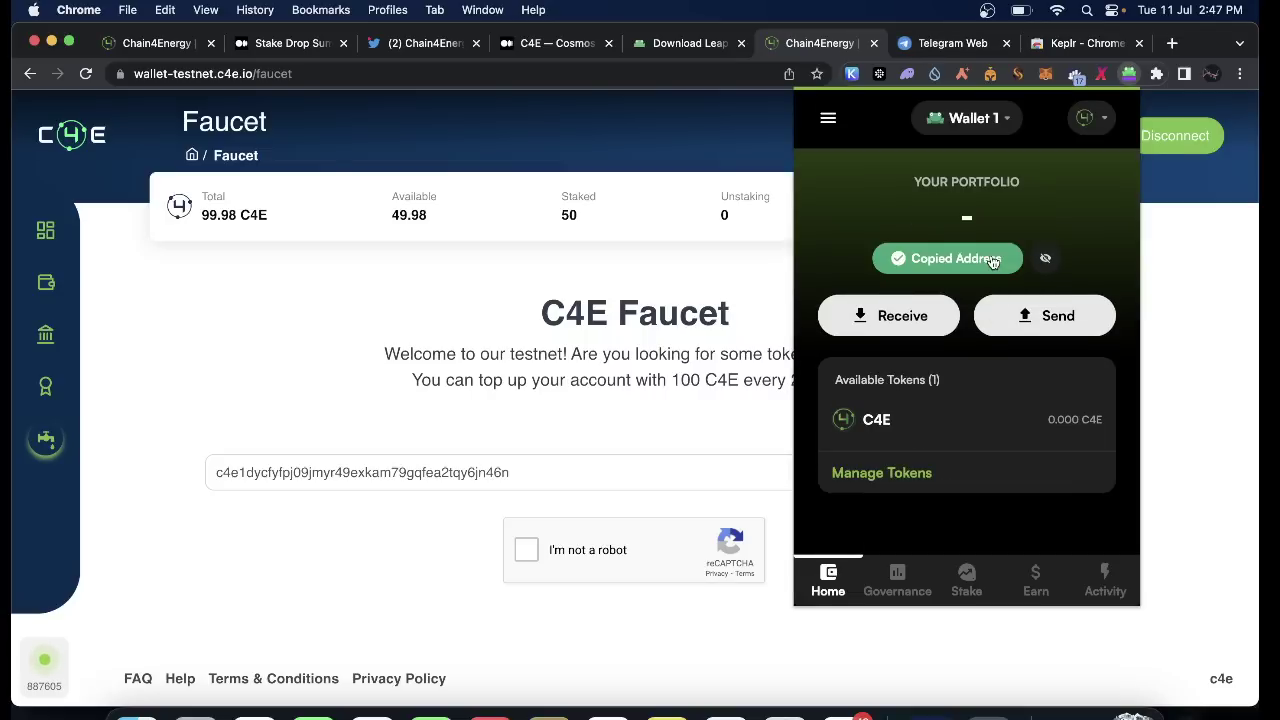
Complete the robot check on the faucet form and request testnet tokens for the wallet address
click(593, 487)
click(526, 549)
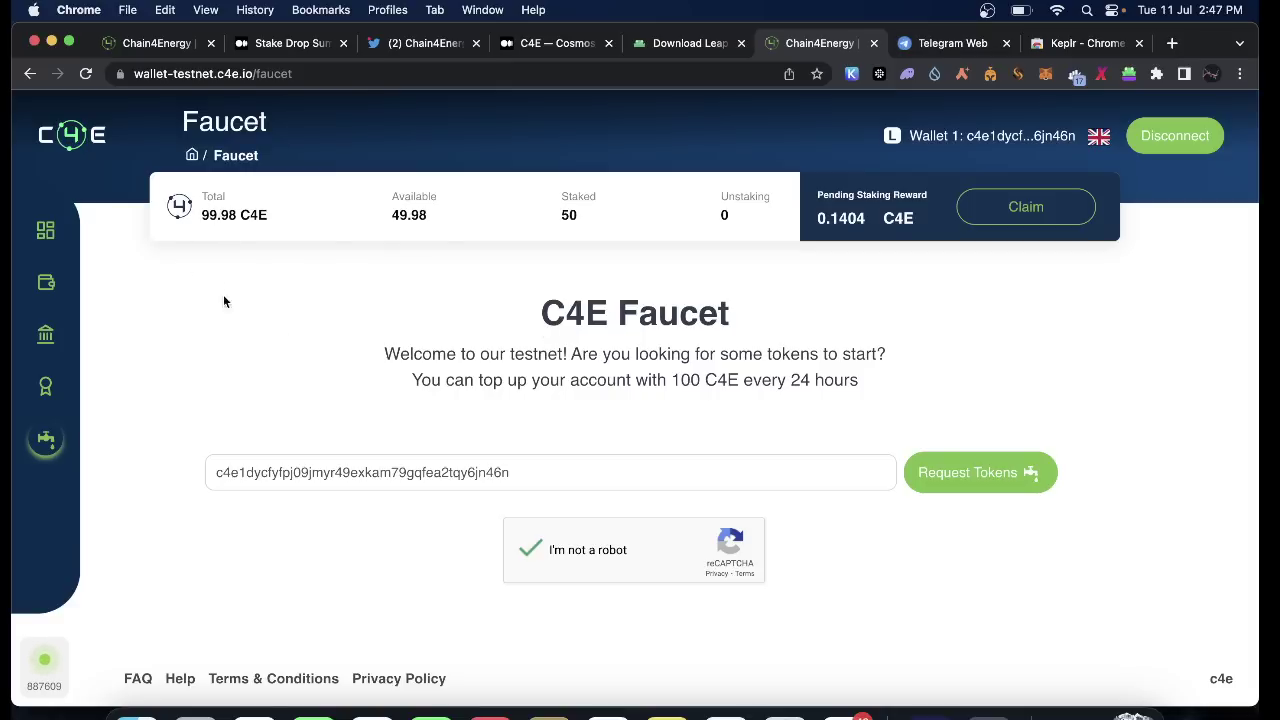
click(965, 476)
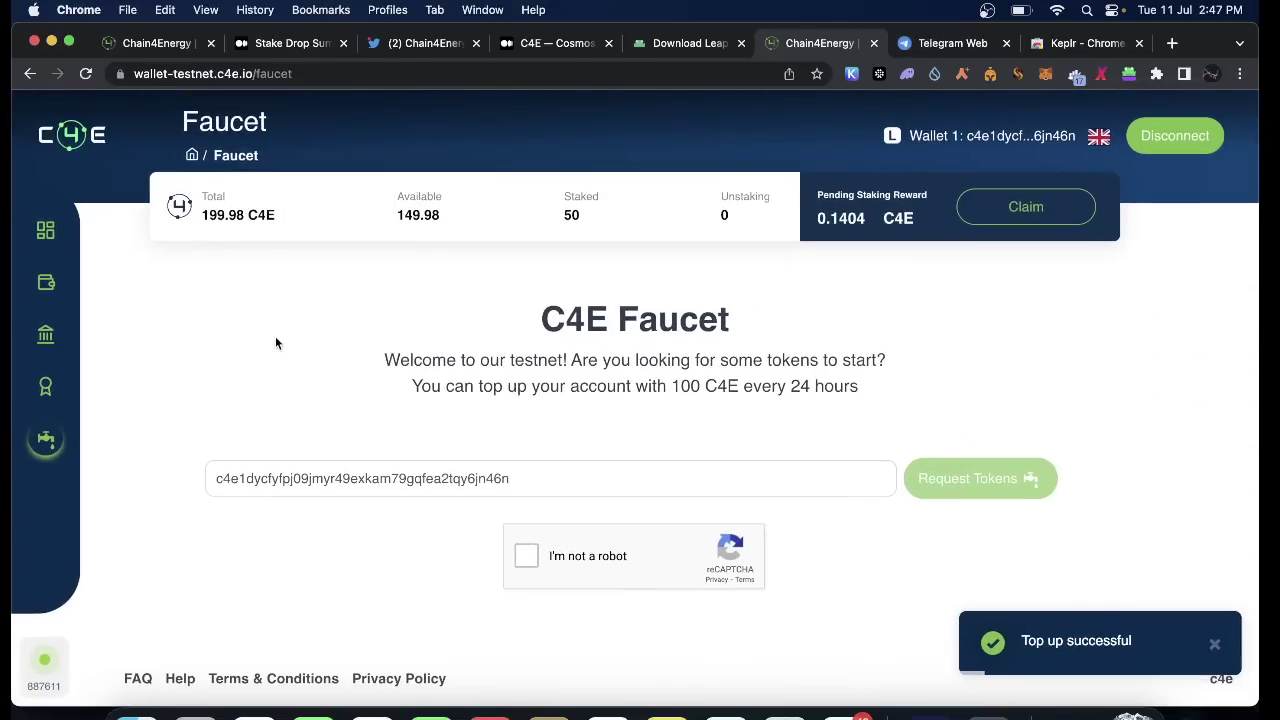
Open the testnet Staking page and examine the list of validators
mouse_move(41, 287)
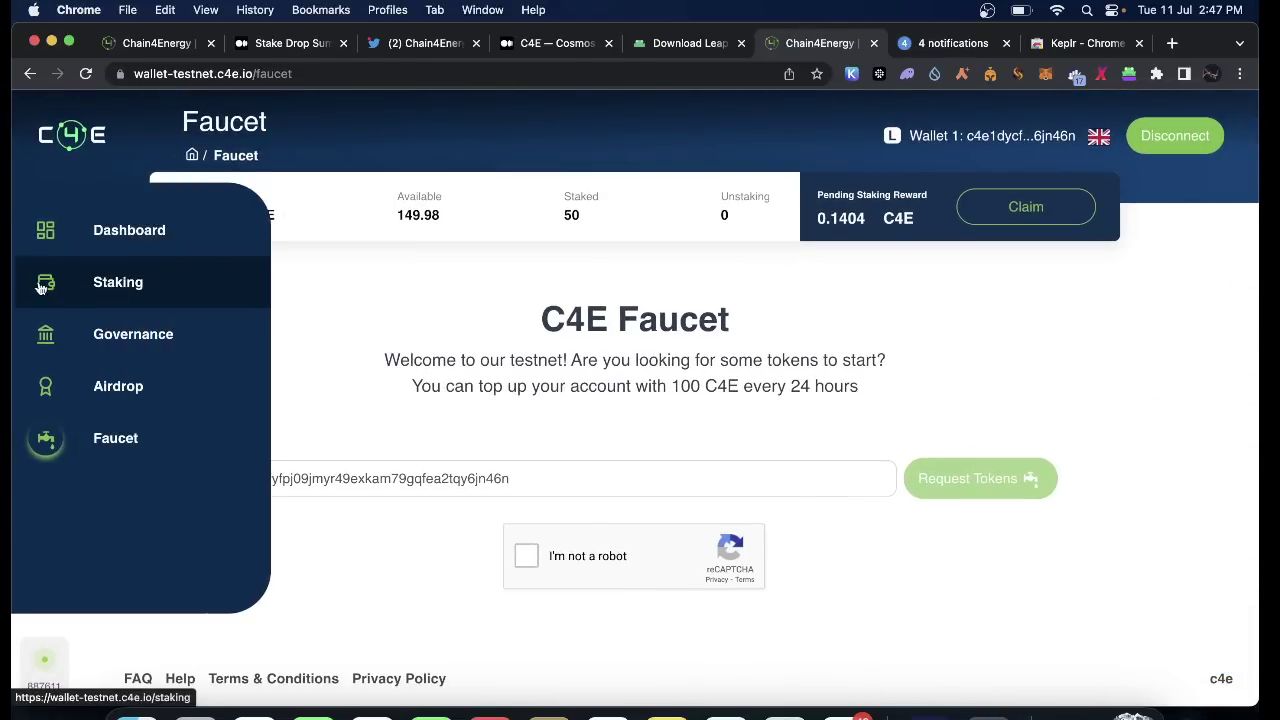
click(94, 290)
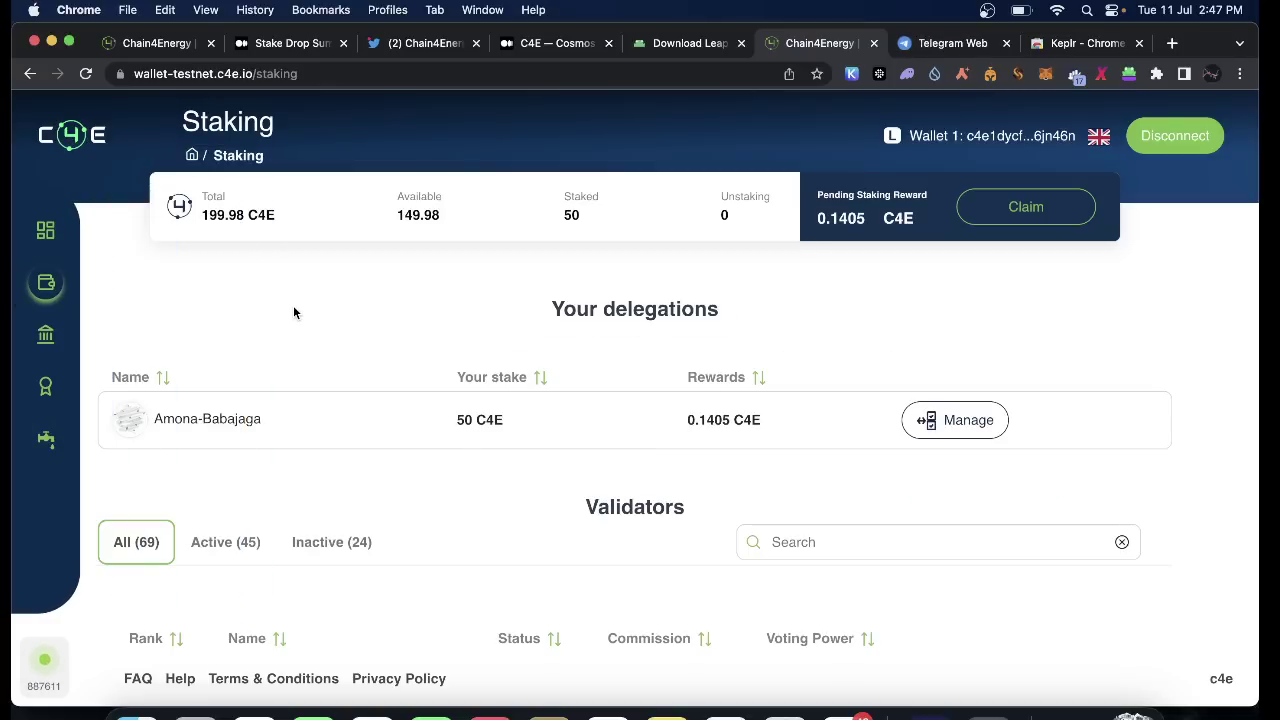
scroll(388, 420, down, 5)
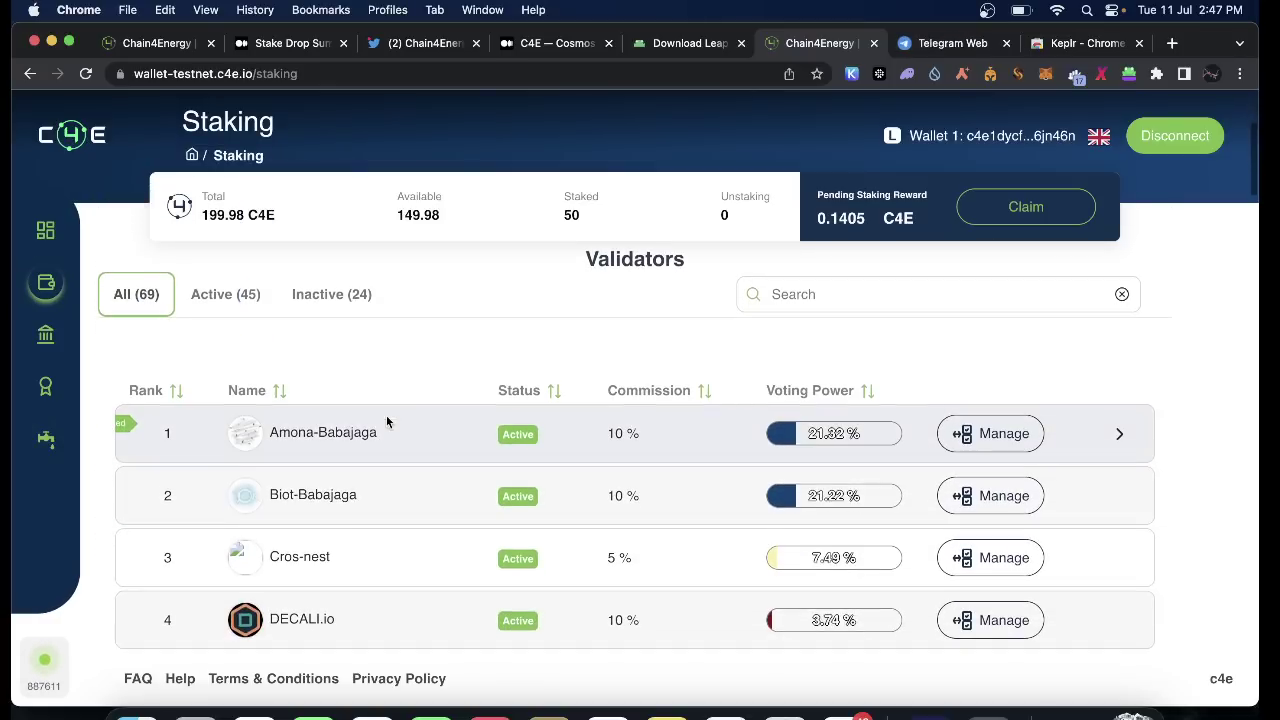
scroll(274, 445, up, 5)
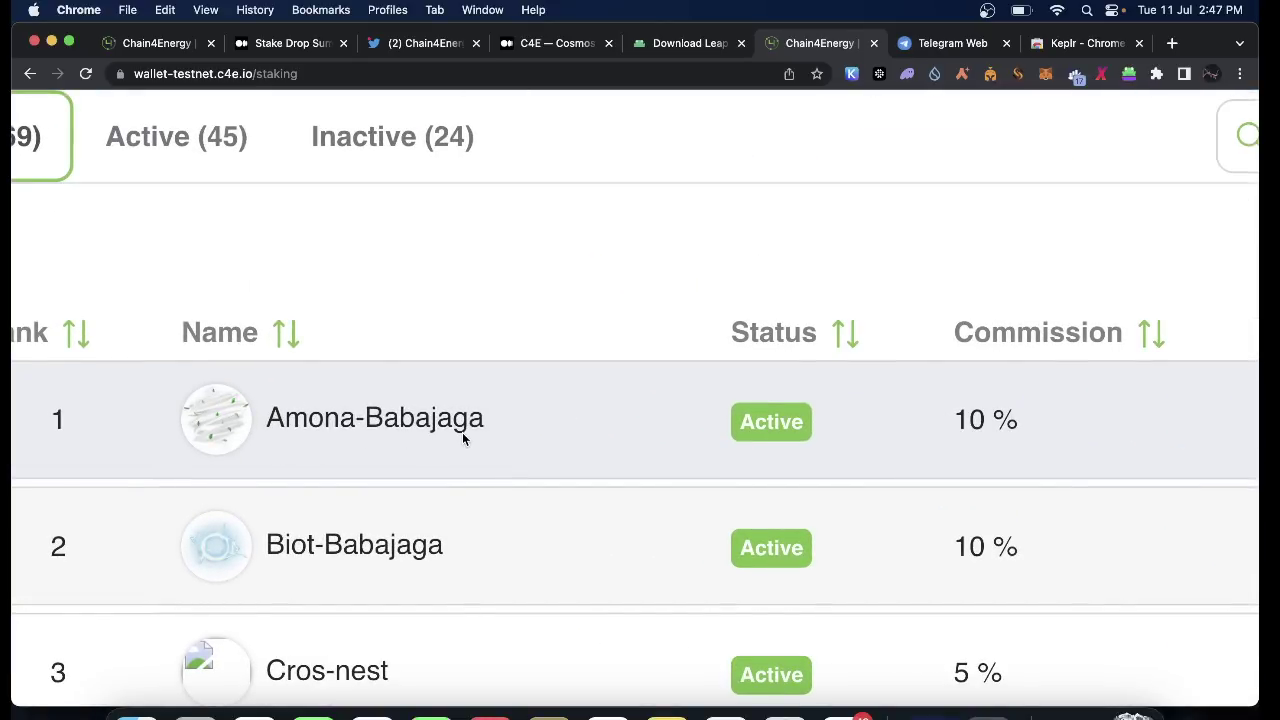
scroll(462, 432, down, 5)
Delegate 50 C4E to the Amona-Babajaga validator and approve the transaction in the Leap wallet
click(1020, 428)
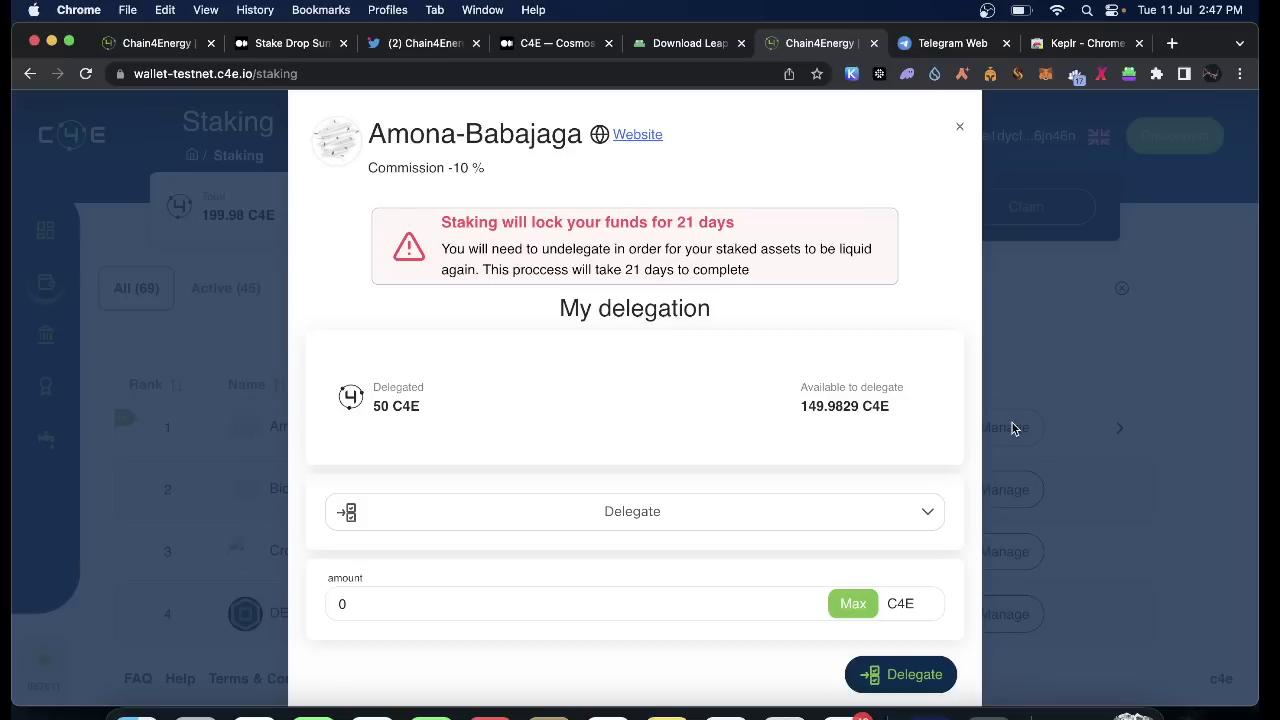
scroll(721, 425, down, 5)
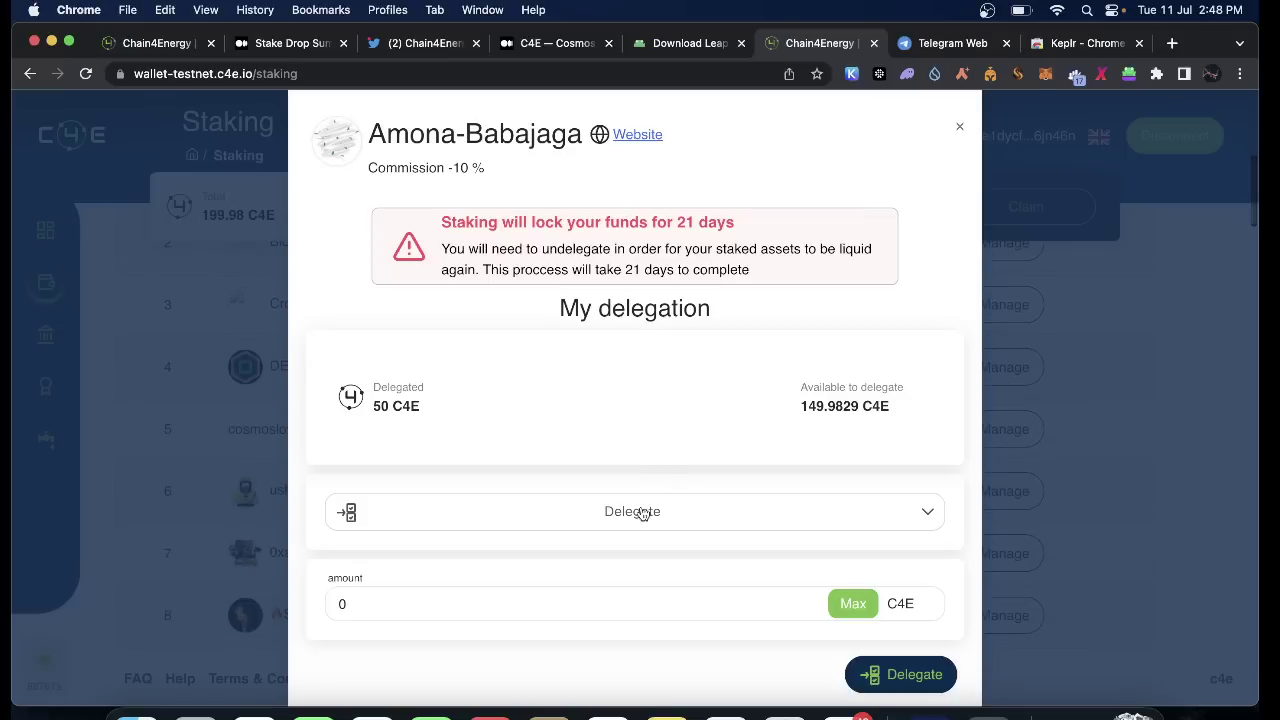
click(482, 604)
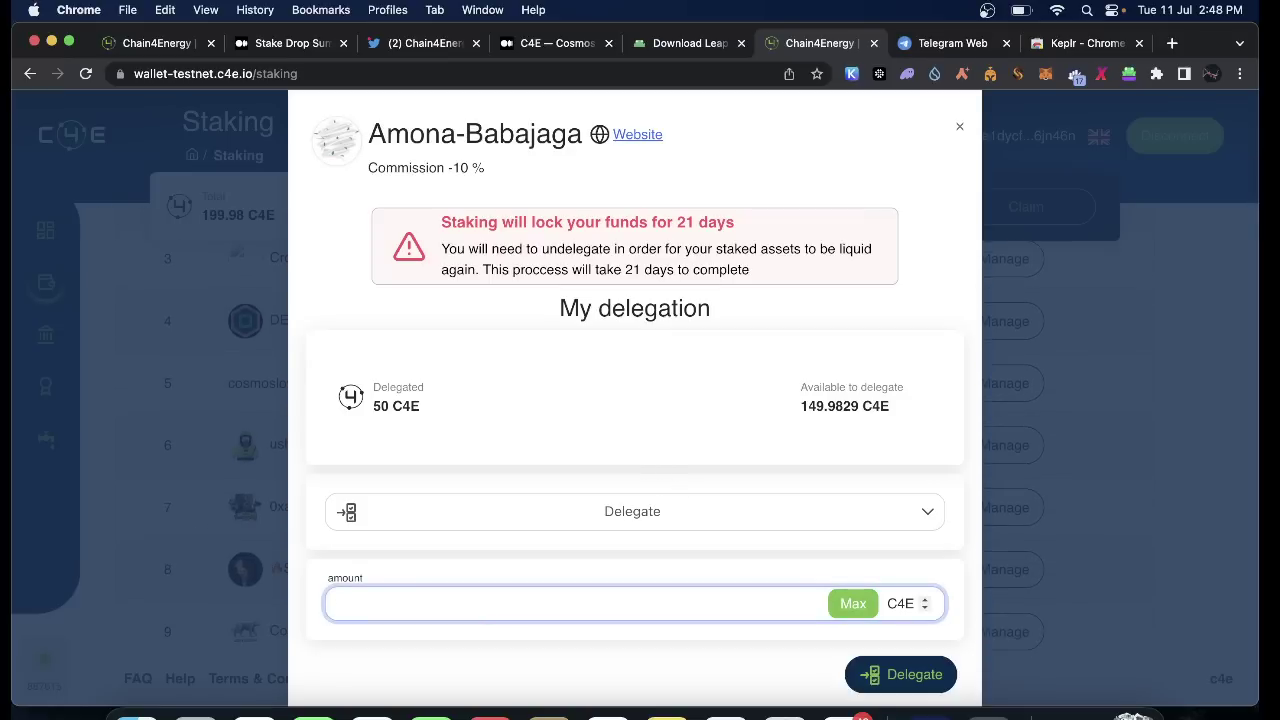
text(50)
click(896, 672)
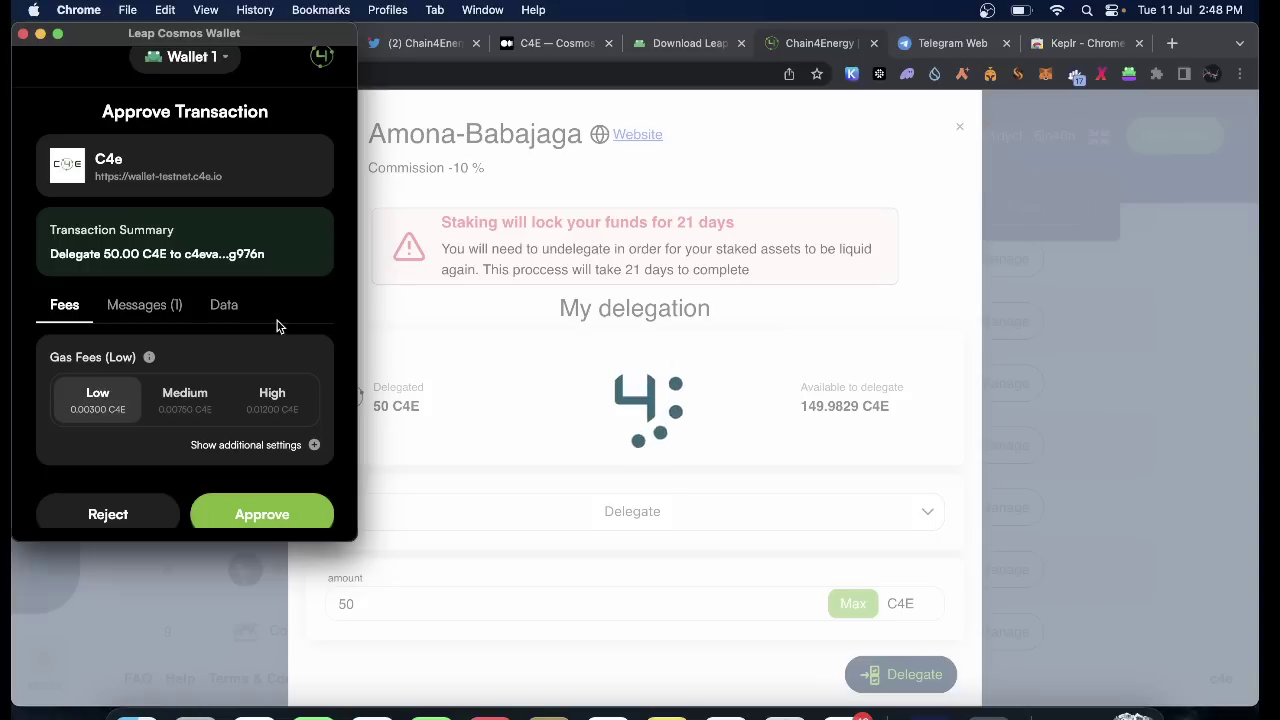
click(264, 512)
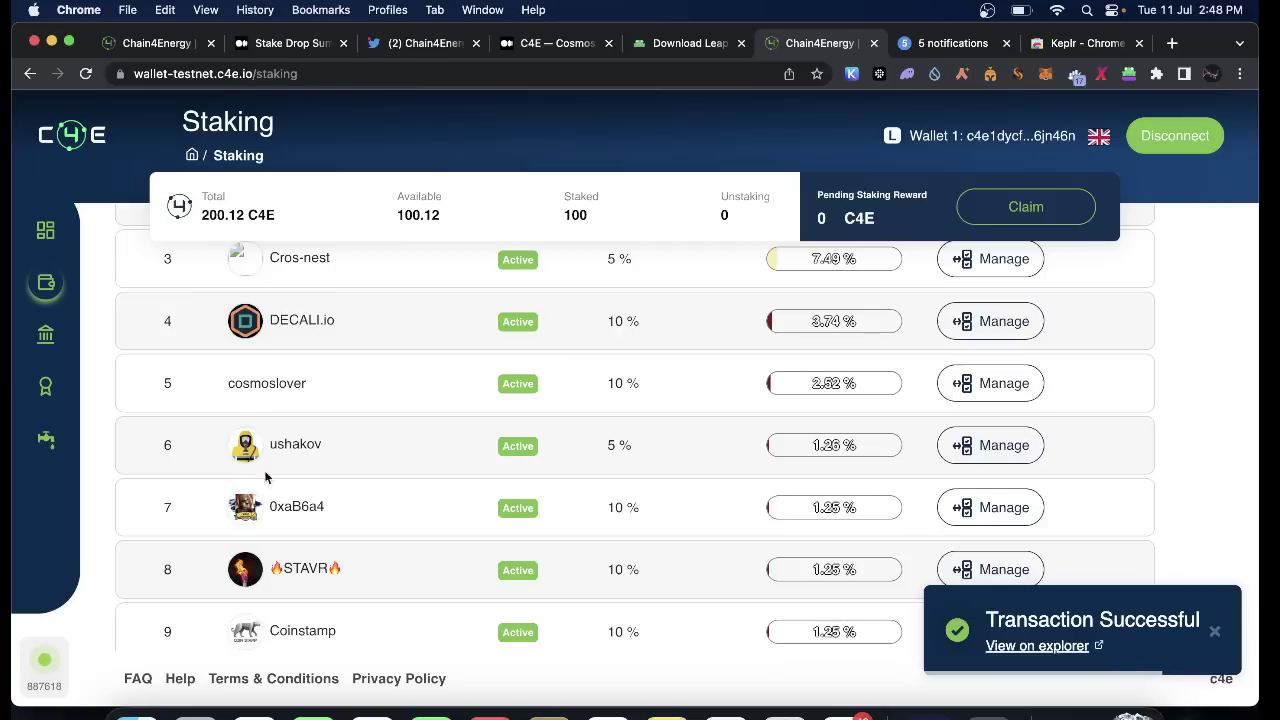
Check the delegation's transaction status and the staked amount in the Staking page's balance summary
scroll(684, 616, up, 5)
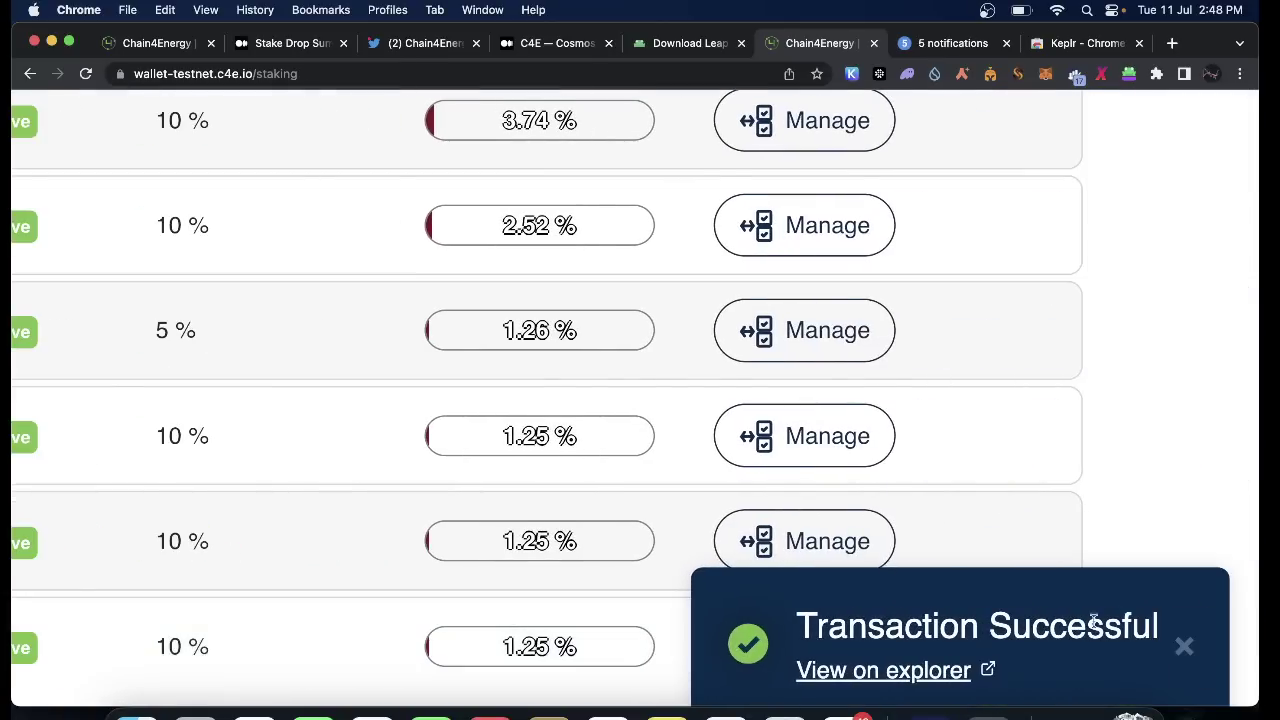
scroll(580, 434, down, 5)
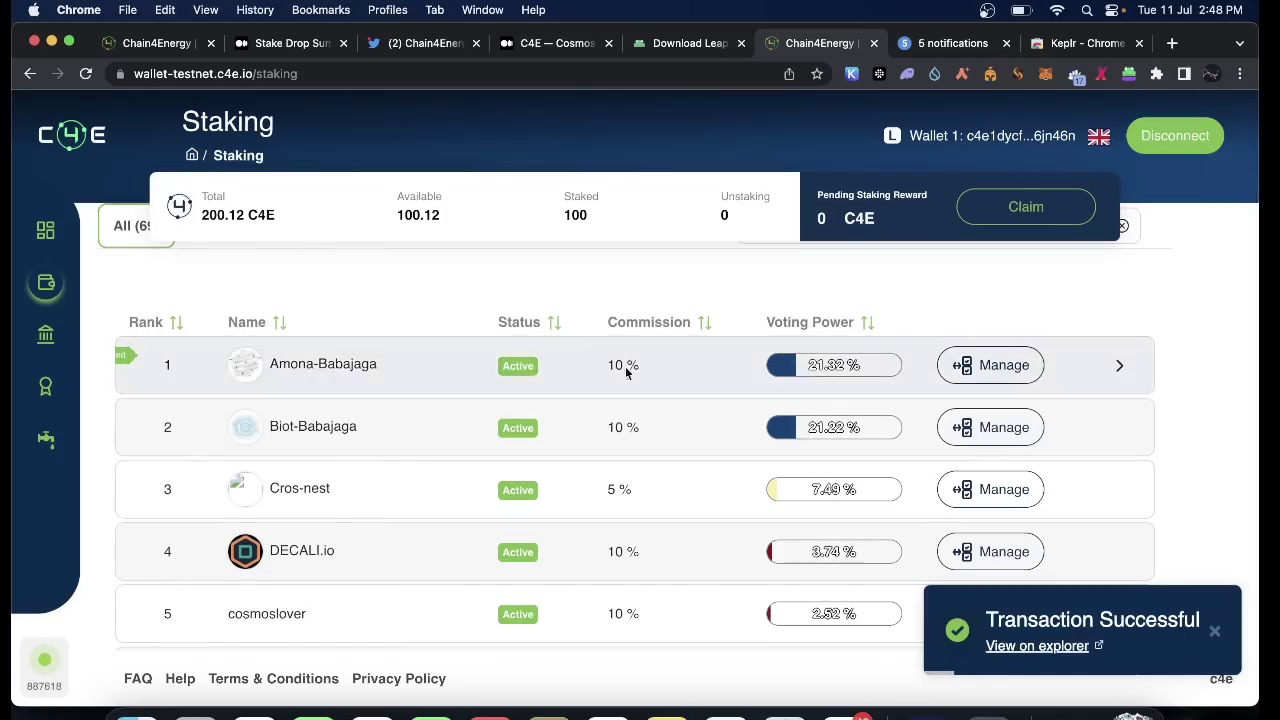
scroll(420, 232, up, 5)
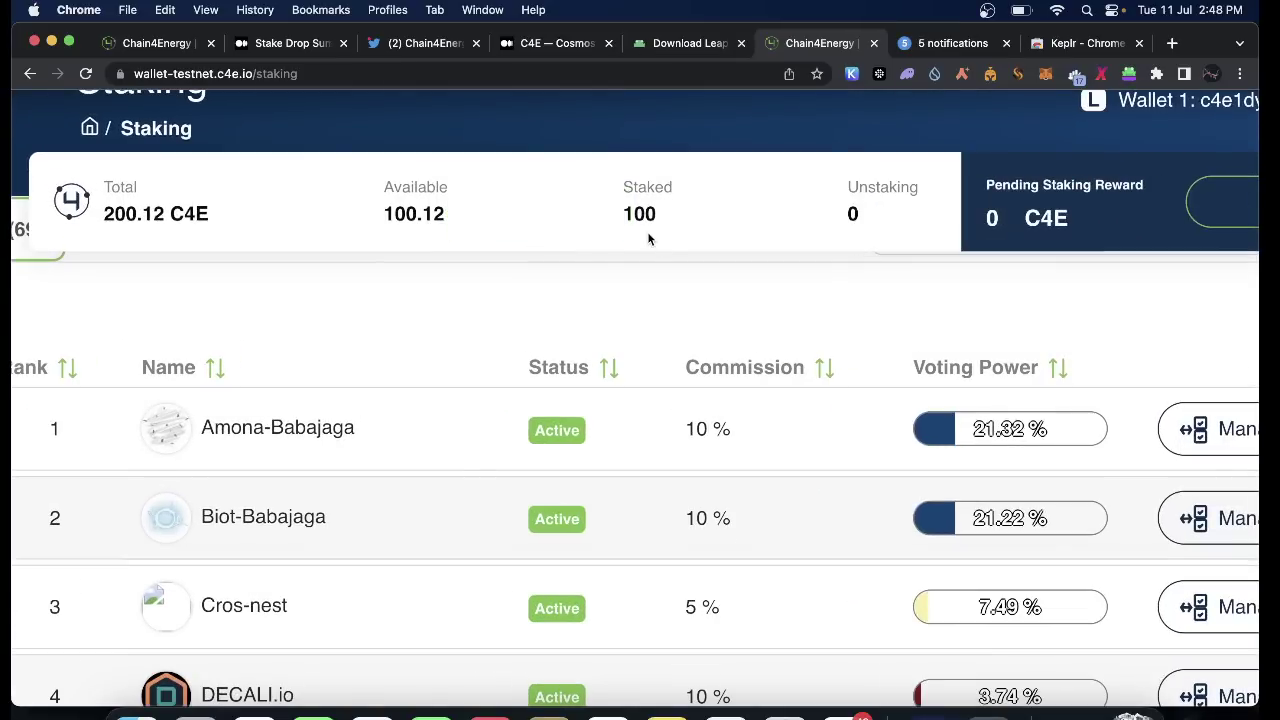
scroll(648, 238, up, 5)
mouse_move(626, 200)
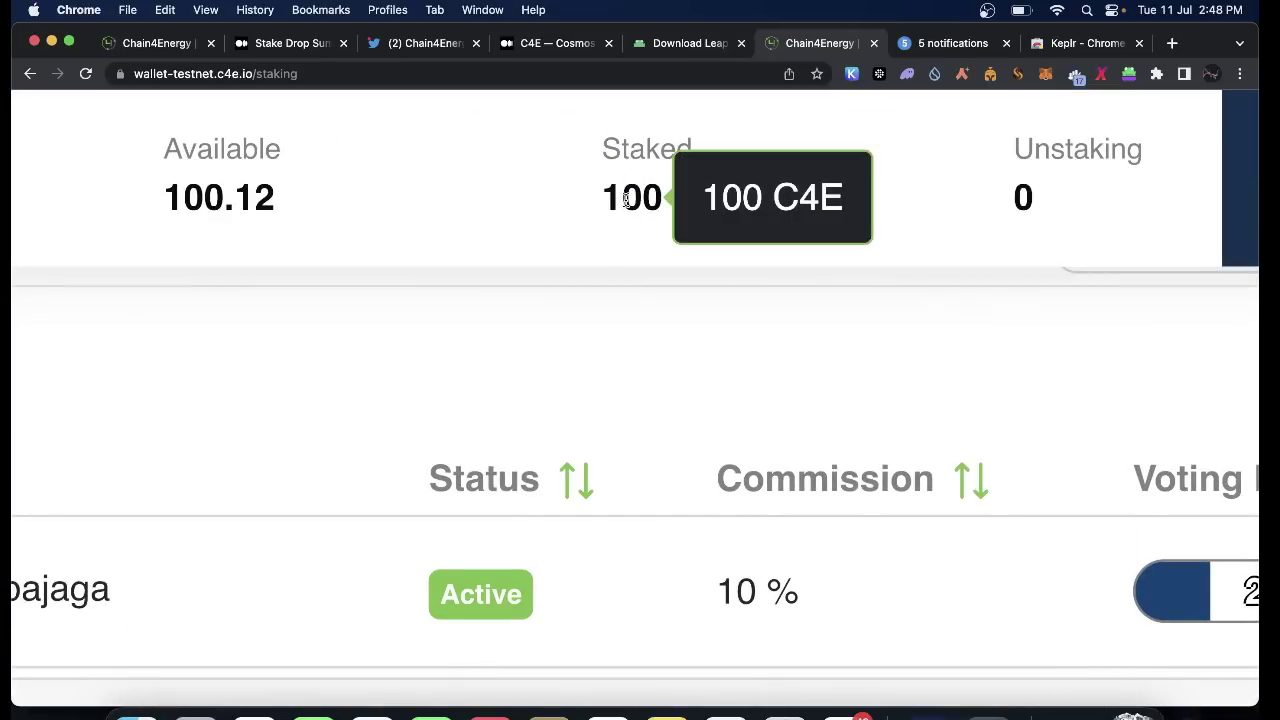
scroll(626, 200, down, 5)
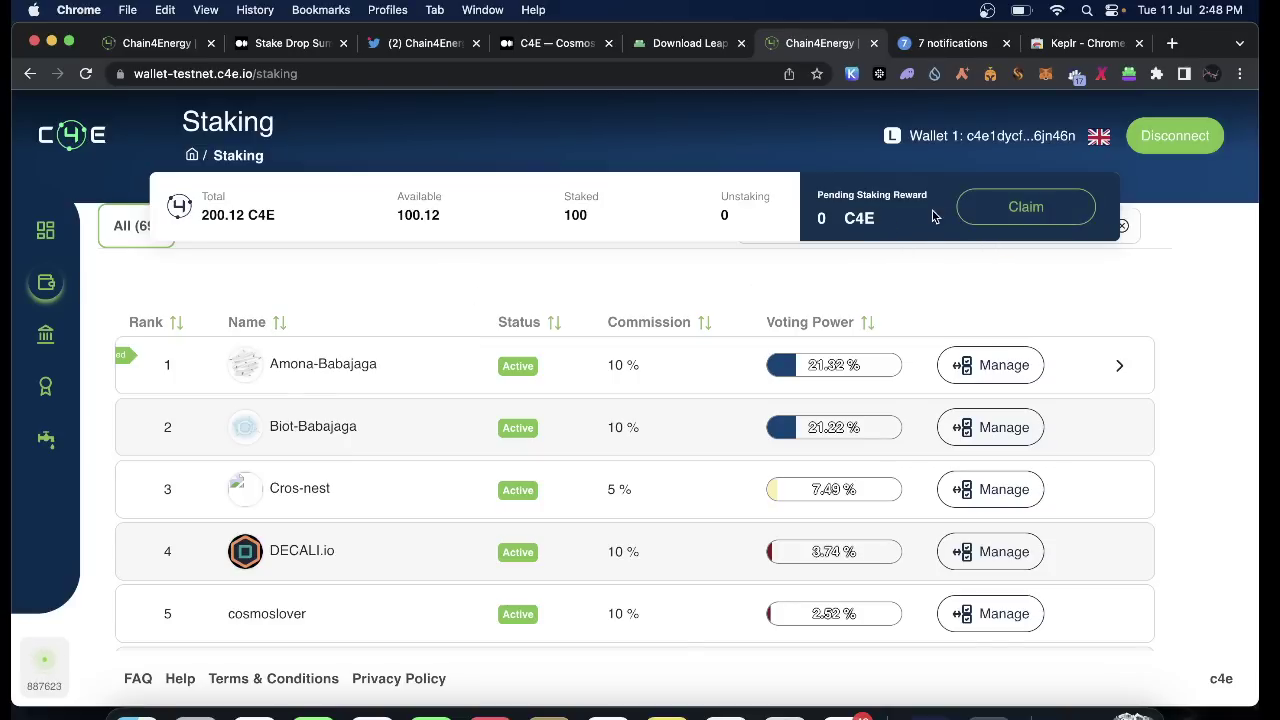
Claim the pending staking reward, approve the transaction in the Leap wallet and review the delegations list
click(1010, 217)
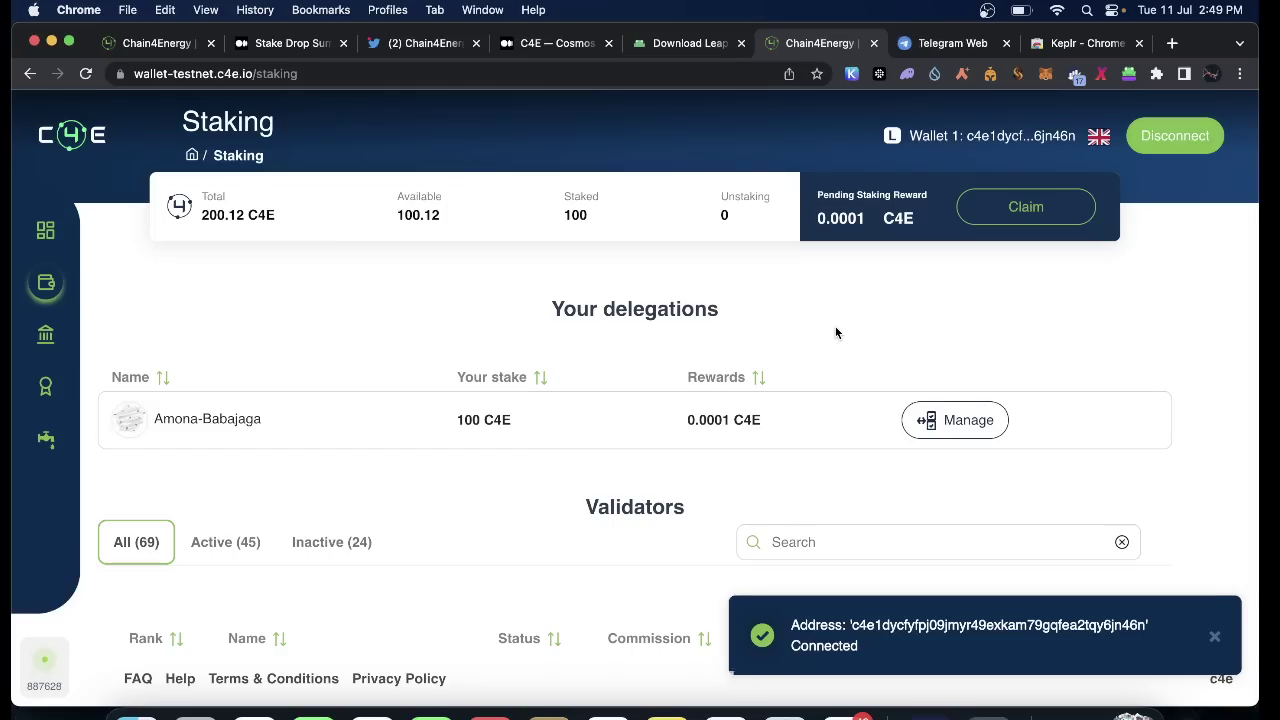
scroll(873, 234, up, 5)
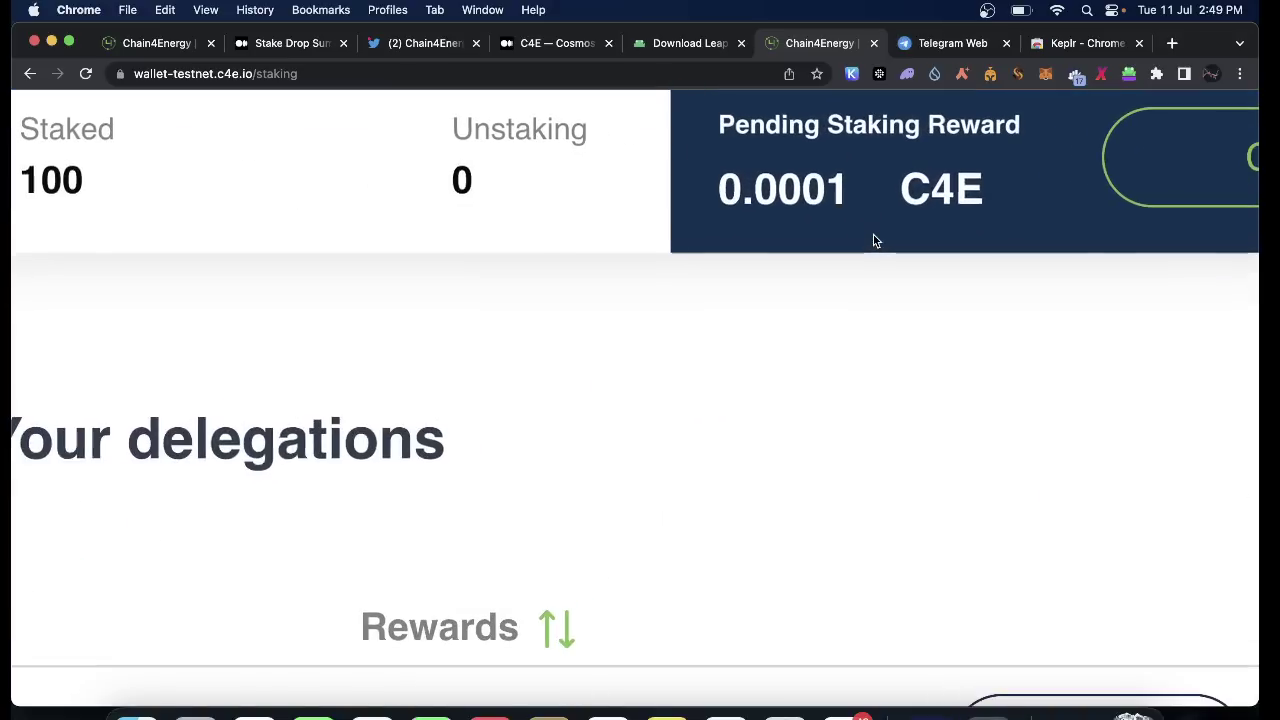
scroll(843, 352, down, 3)
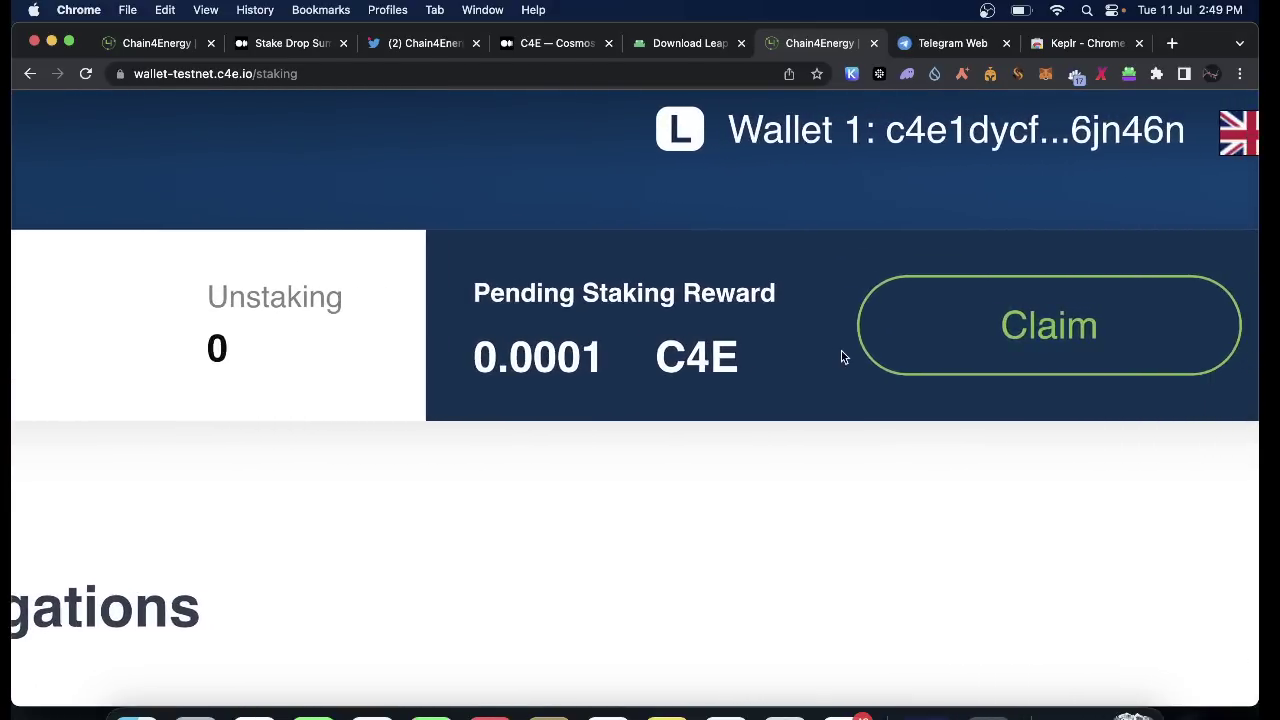
scroll(911, 368, down, 2)
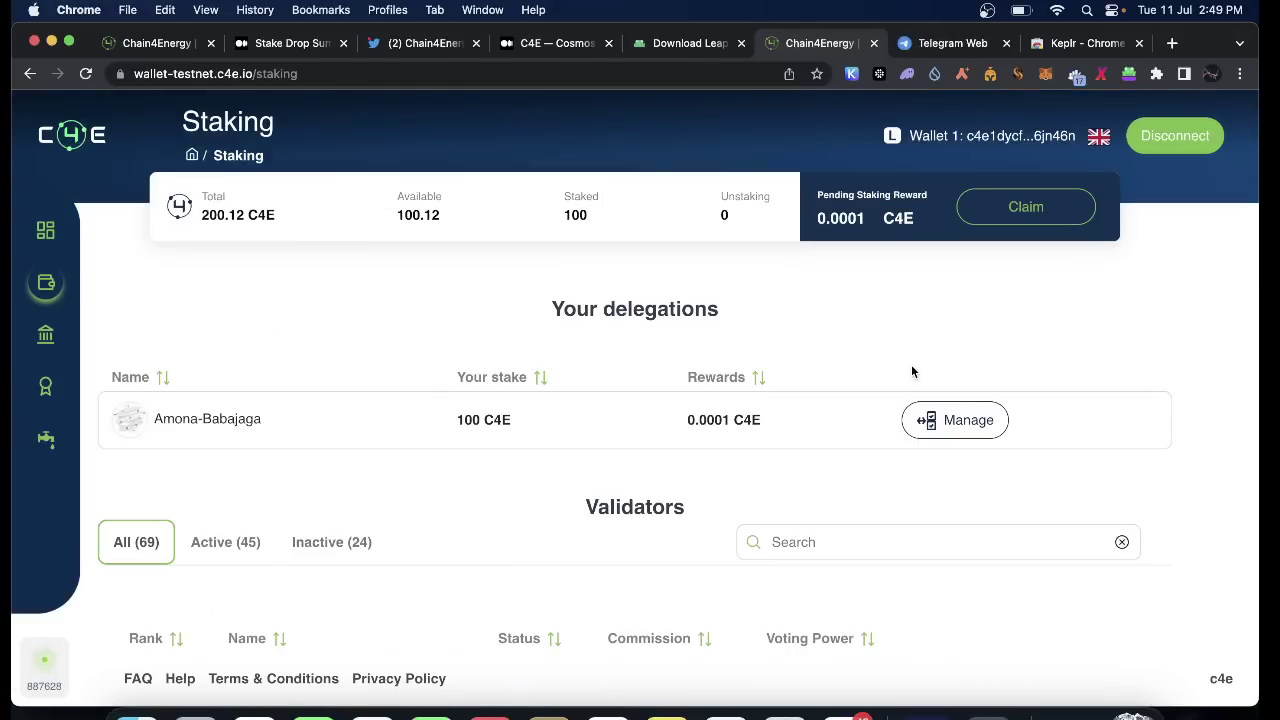
click(1040, 213)
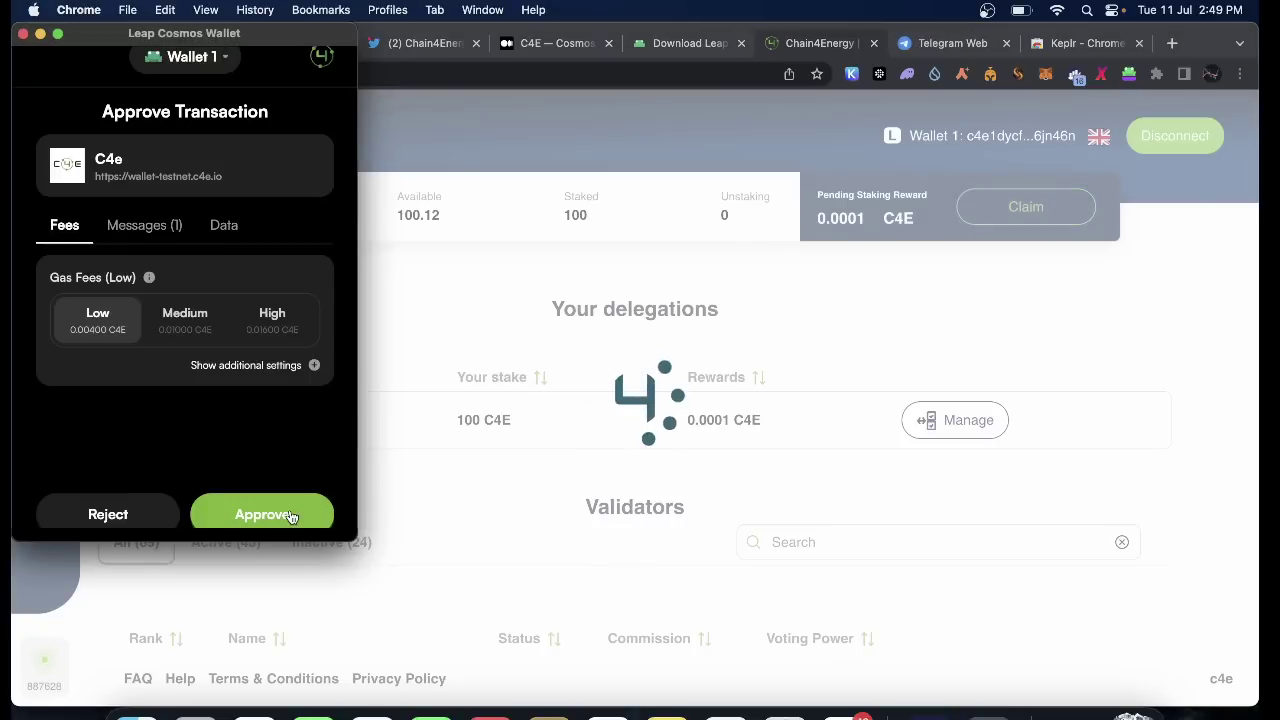
click(275, 508)
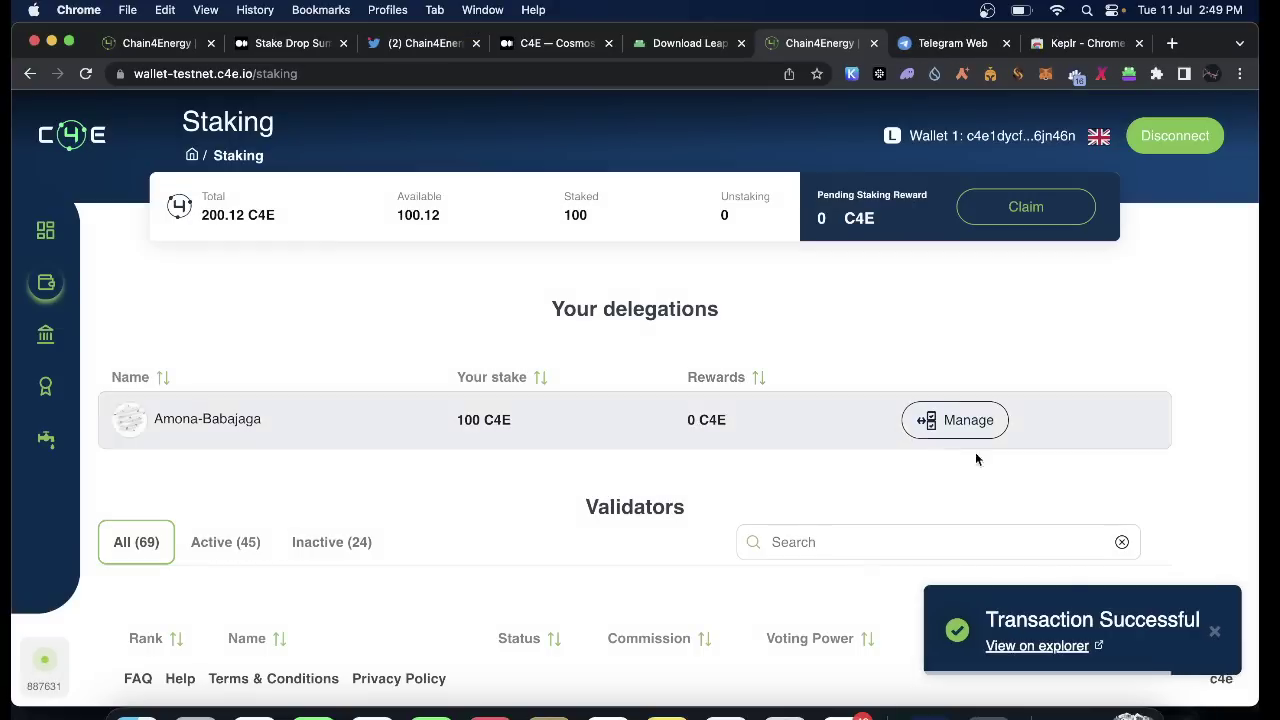
scroll(1031, 486, up, 5)
scroll(1031, 486, down, 5)
scroll(990, 577, down, 5)
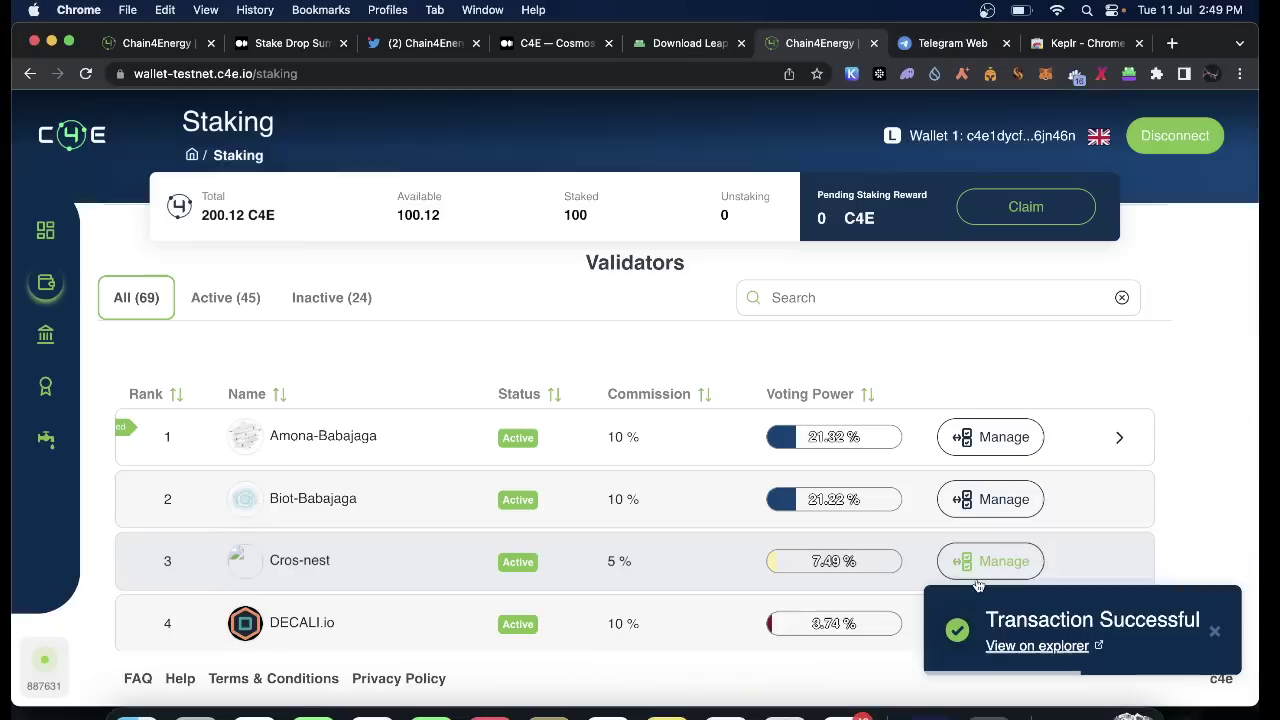
scroll(650, 400, up, 1)
scroll(600, 385, up, 2)
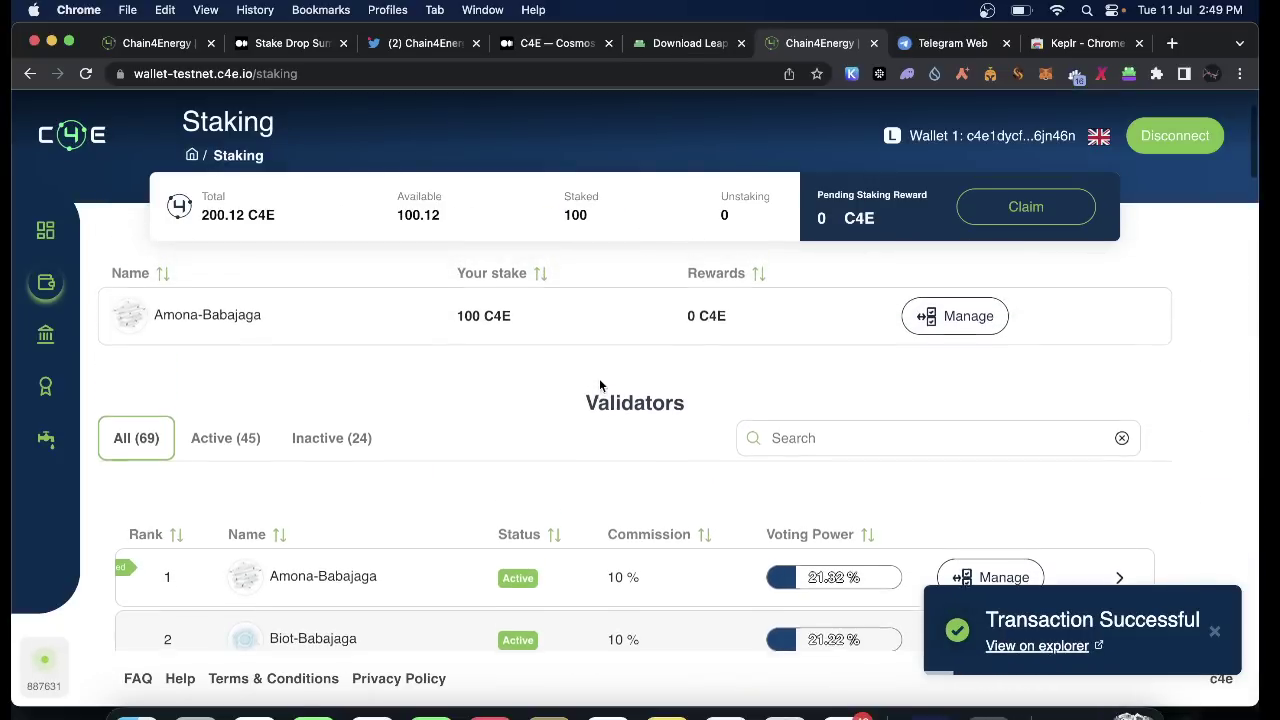
Open the testnet Airdrop page, examine the campaign allocations and open the Zealy Drop Campaign details
mouse_move(82, 300)
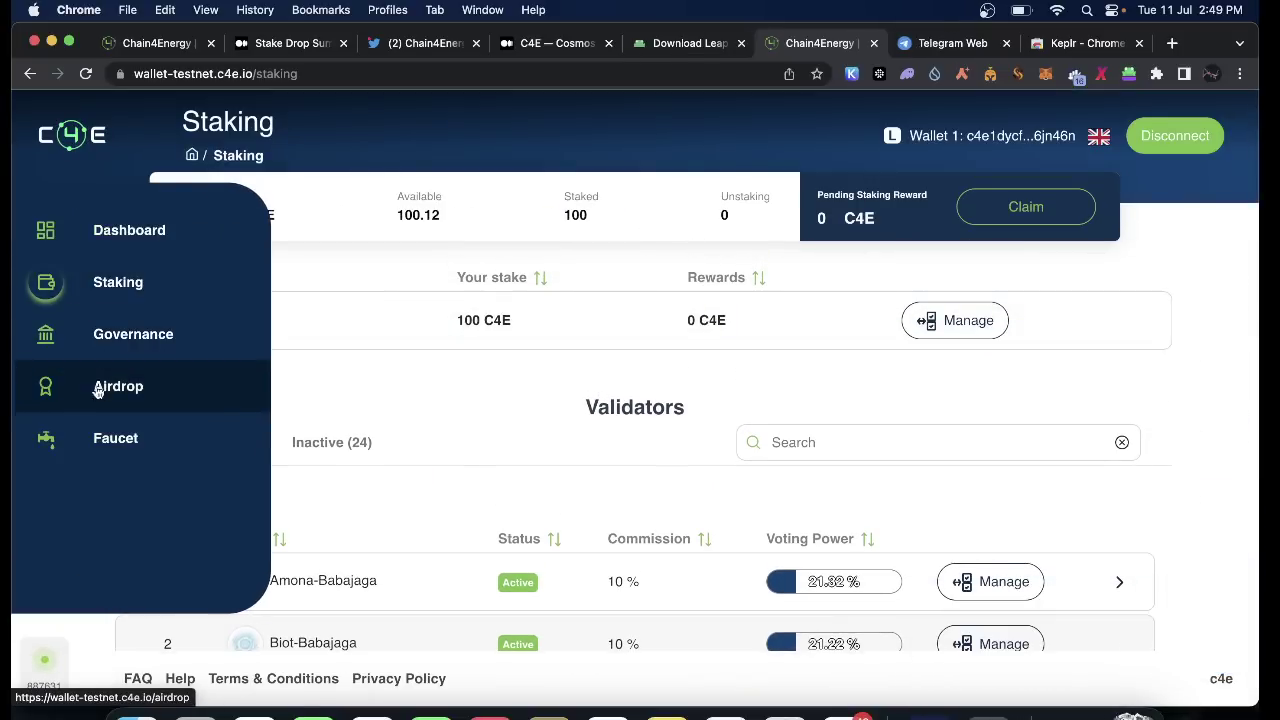
click(128, 396)
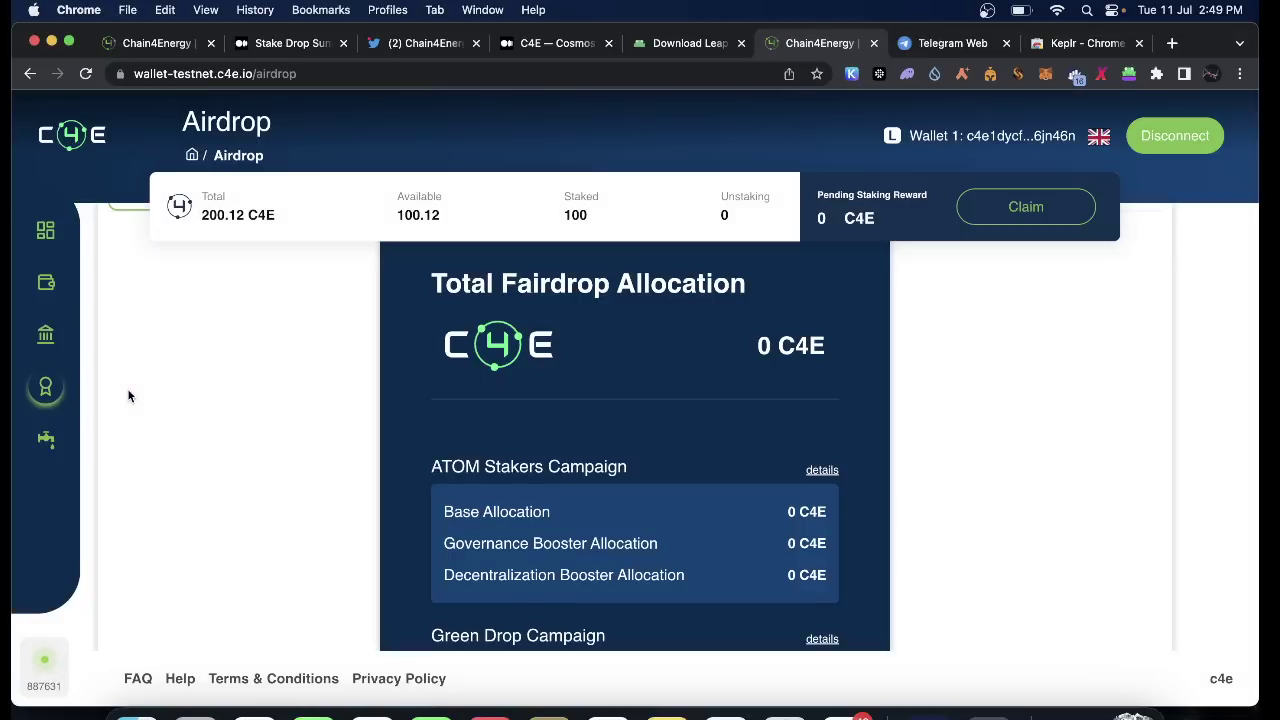
scroll(558, 389, down, 10)
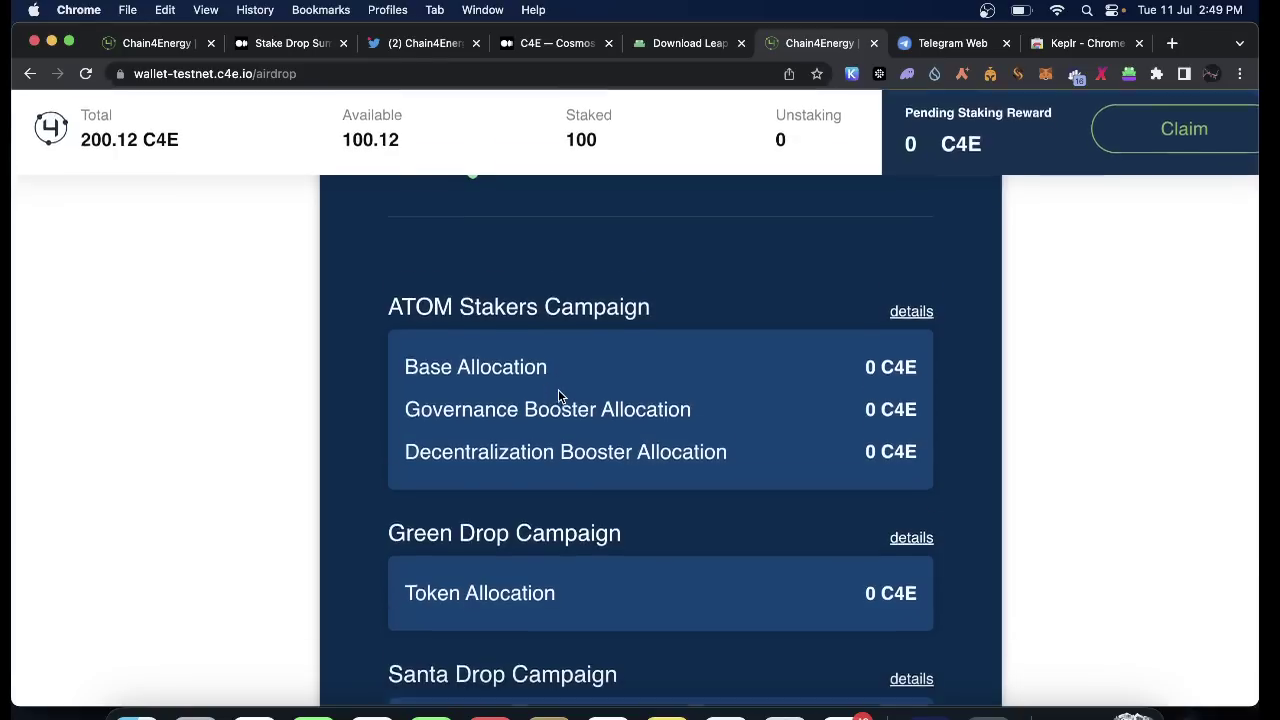
scroll(557, 304, up, 5)
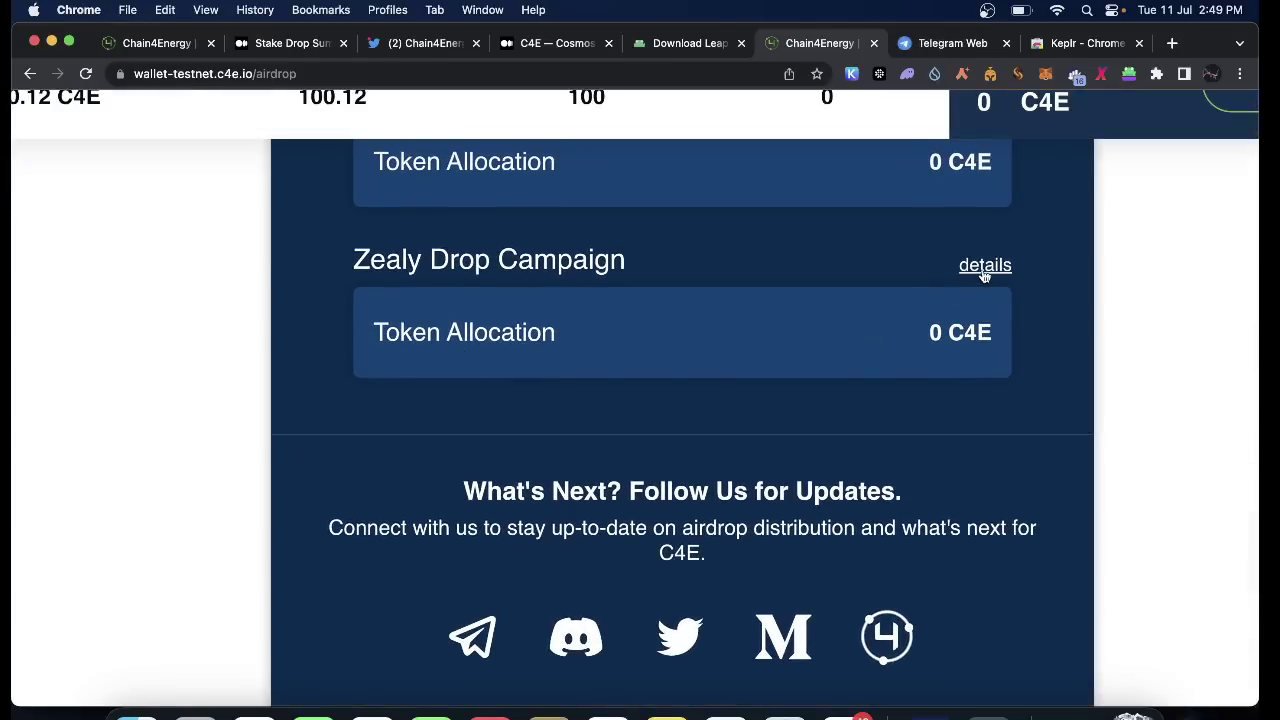
click(984, 267)
Switch to the Chain4Energy Twitter profile and look through its posts for the Zealy competition announcement
key(super+3)
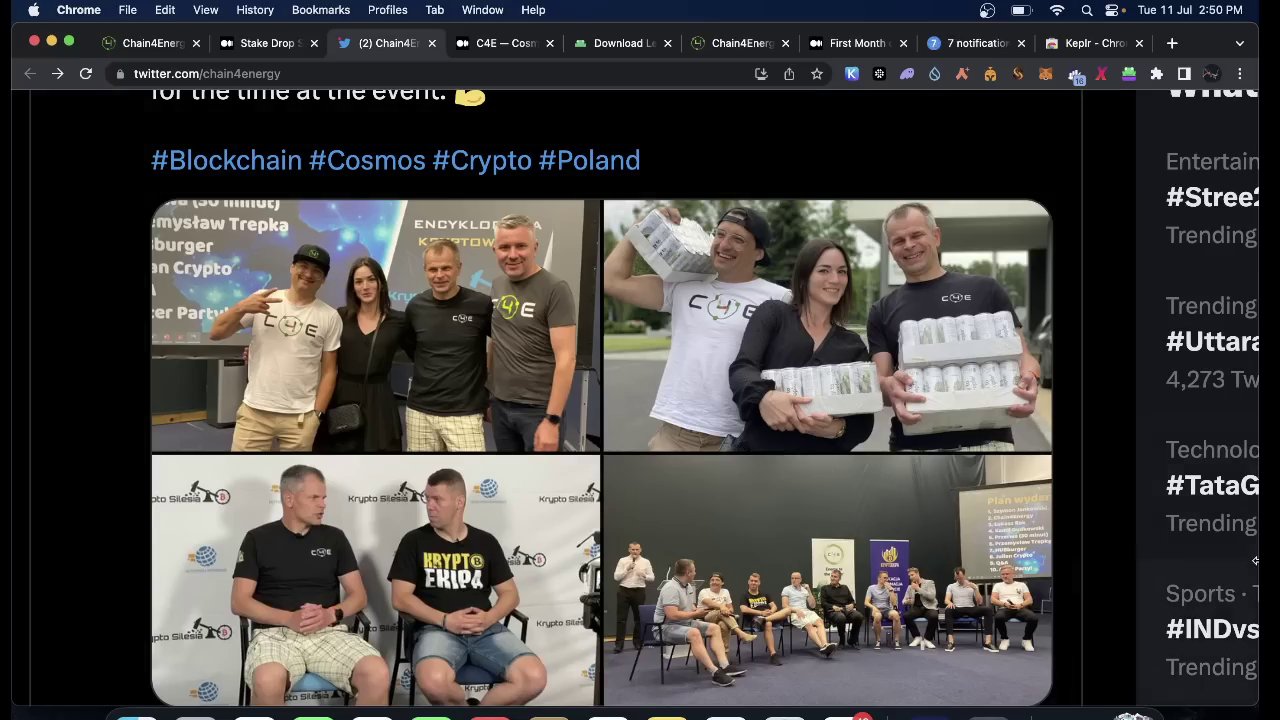
scroll(1255, 561, down, 5)
scroll(1149, 494, up, 1)
scroll(1220, 486, down, 1)
scroll(1220, 486, up, 5)
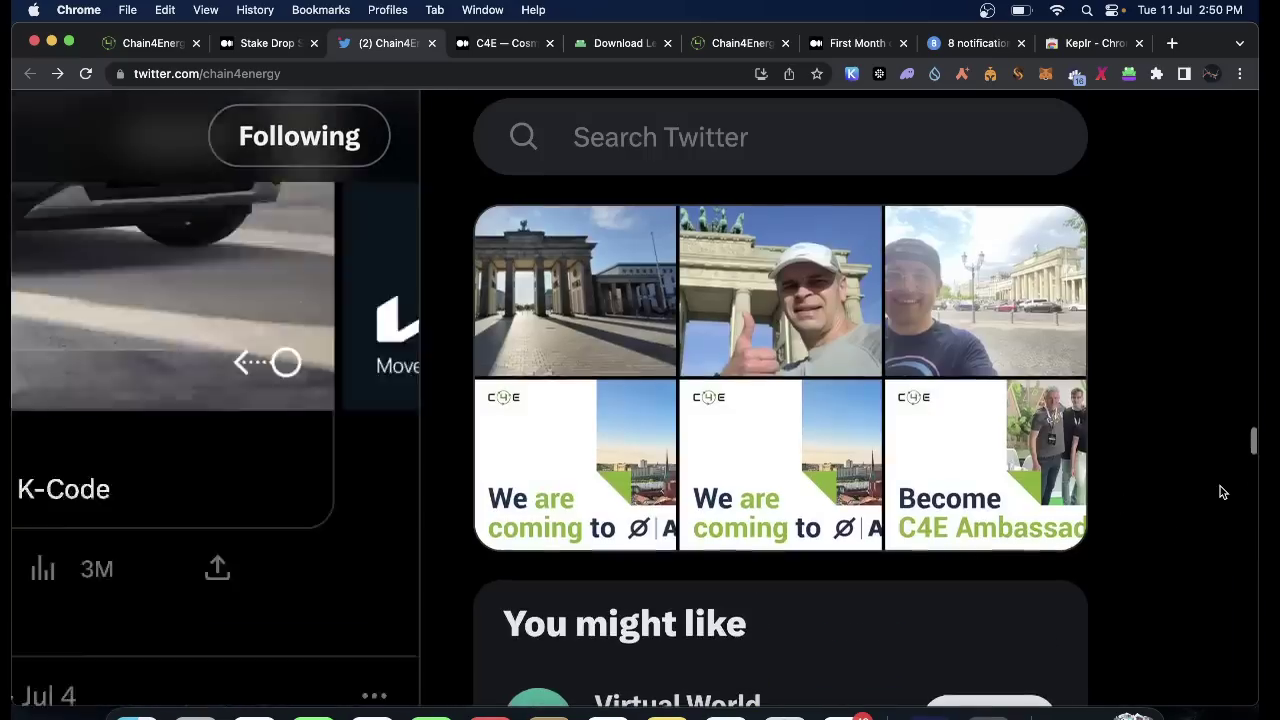
scroll(1222, 491, up, 5)
scroll(480, 423, left, 10)
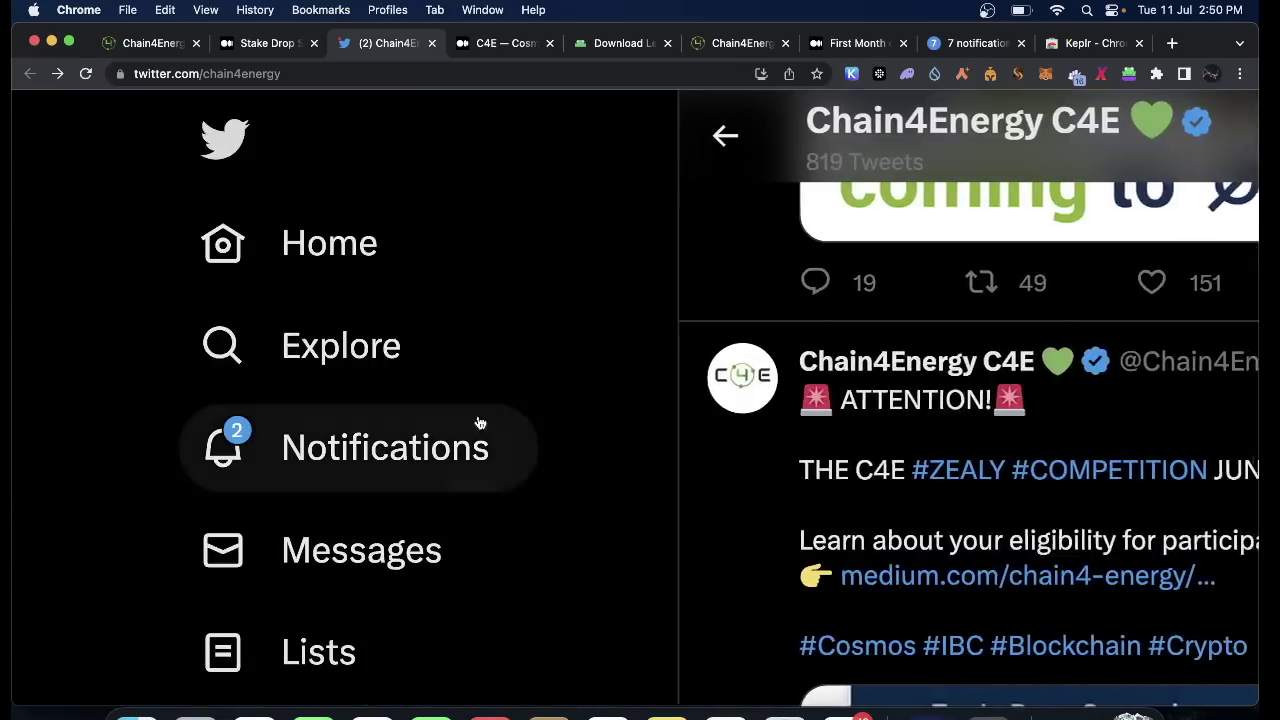
scroll(480, 423, down, 5)
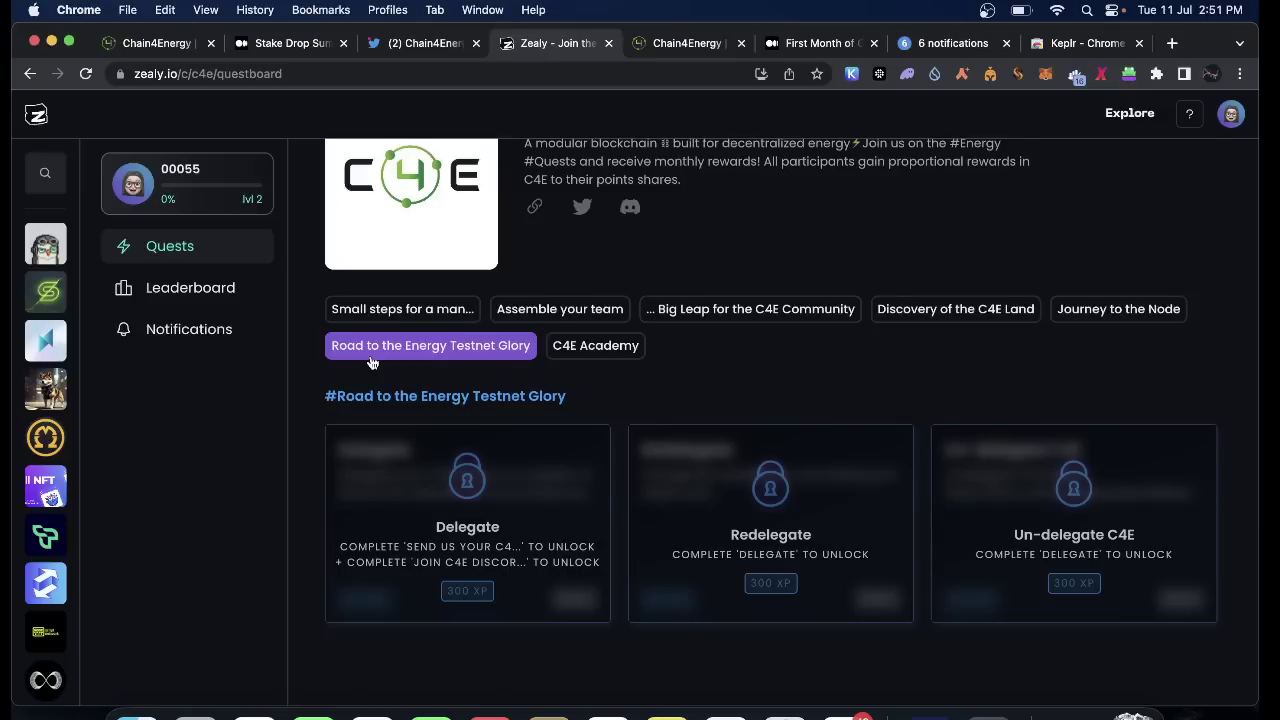
Examine the Delegate, Redelegate and Un-delegate C4E quests under Road to the Energy Testnet Glory on the Zealy questboard
scroll(372, 362, up, 5)
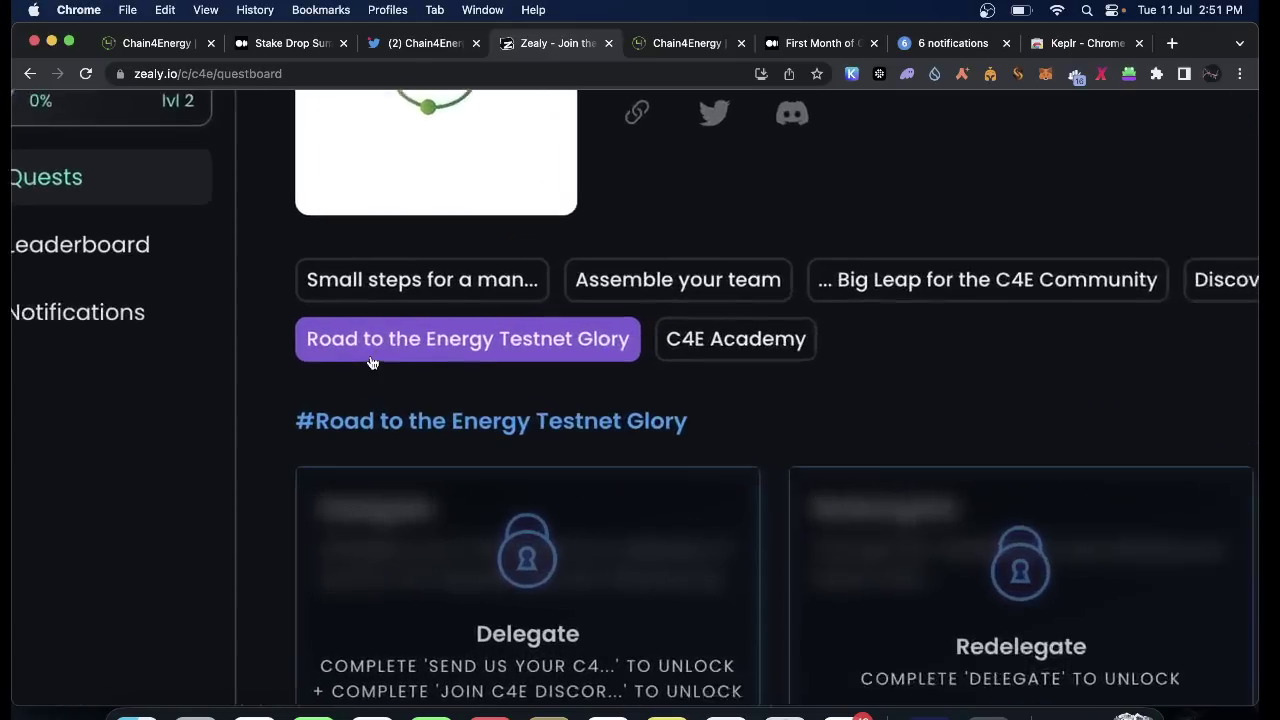
scroll(370, 363, down, 2)
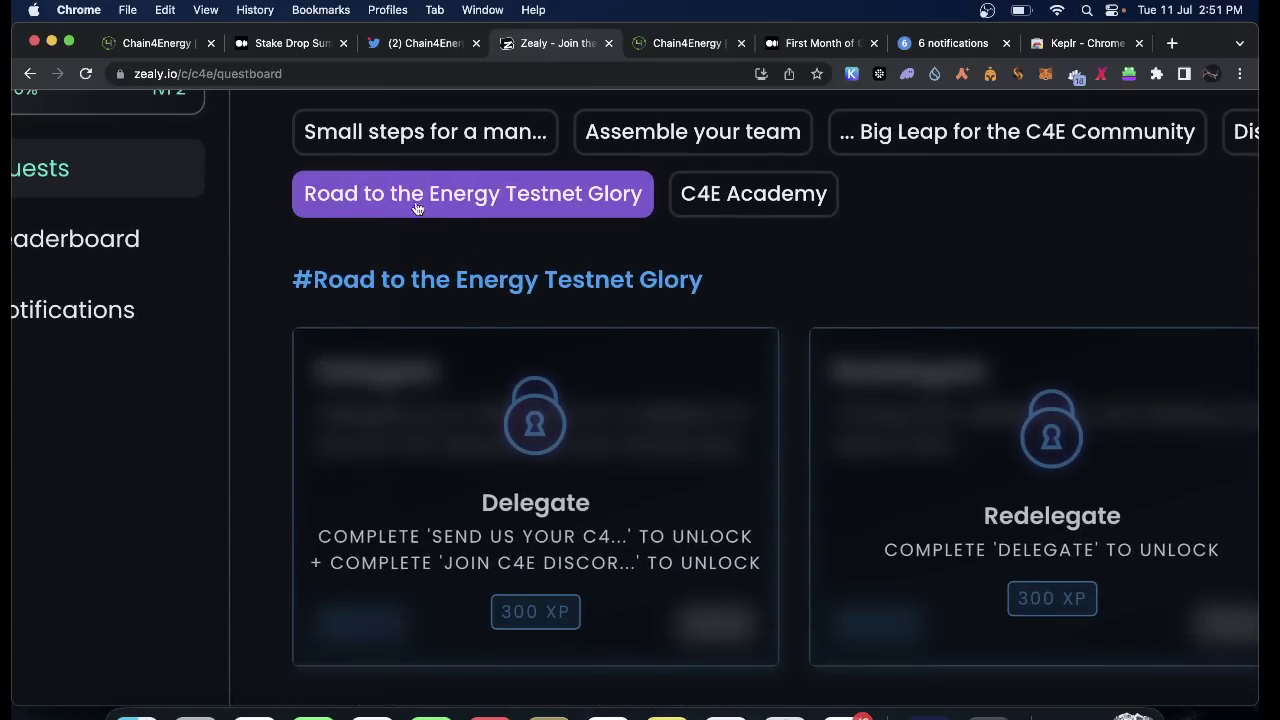
scroll(543, 215, right, 5)
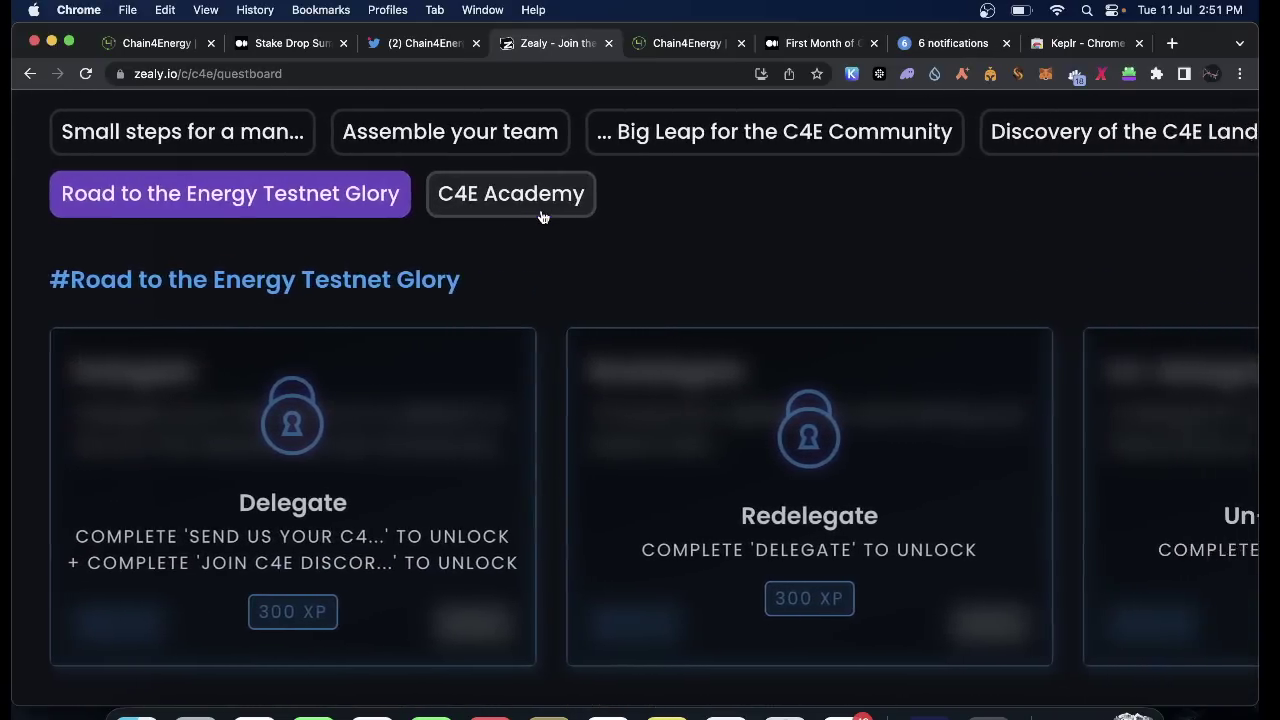
scroll(543, 215, down, 2)
scroll(543, 214, down, 5)
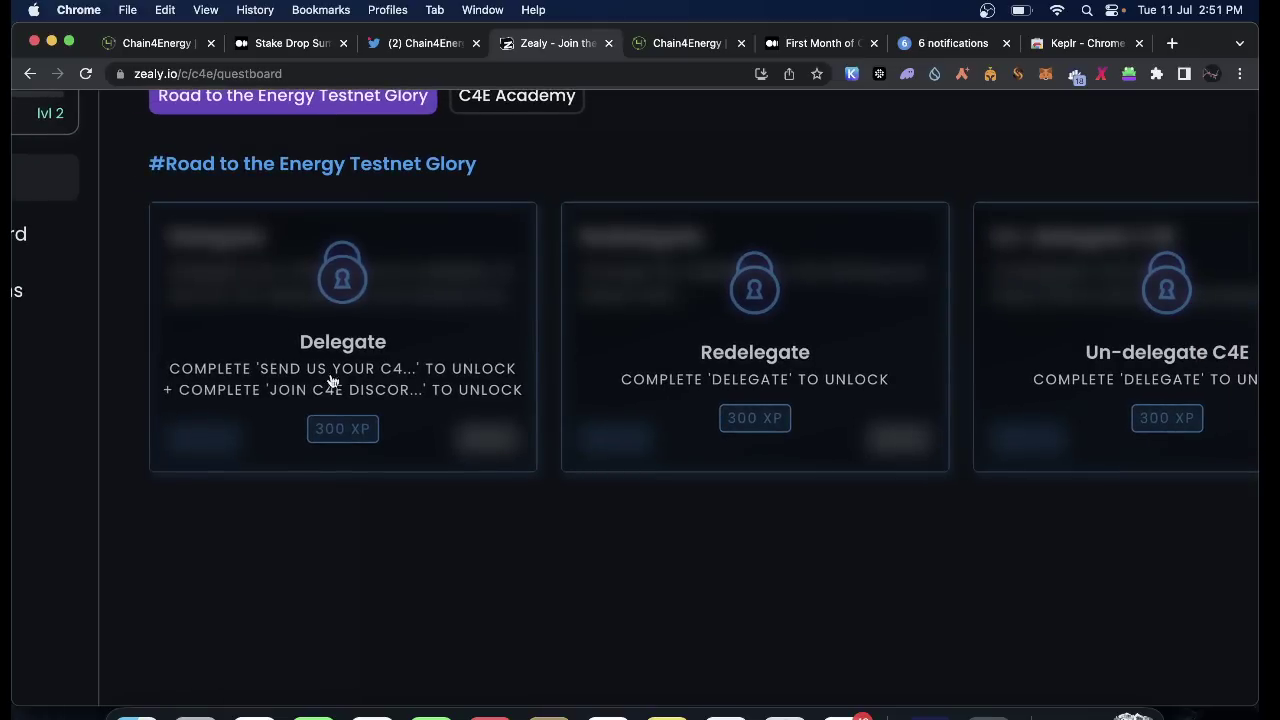
scroll(500, 400, right, 3)
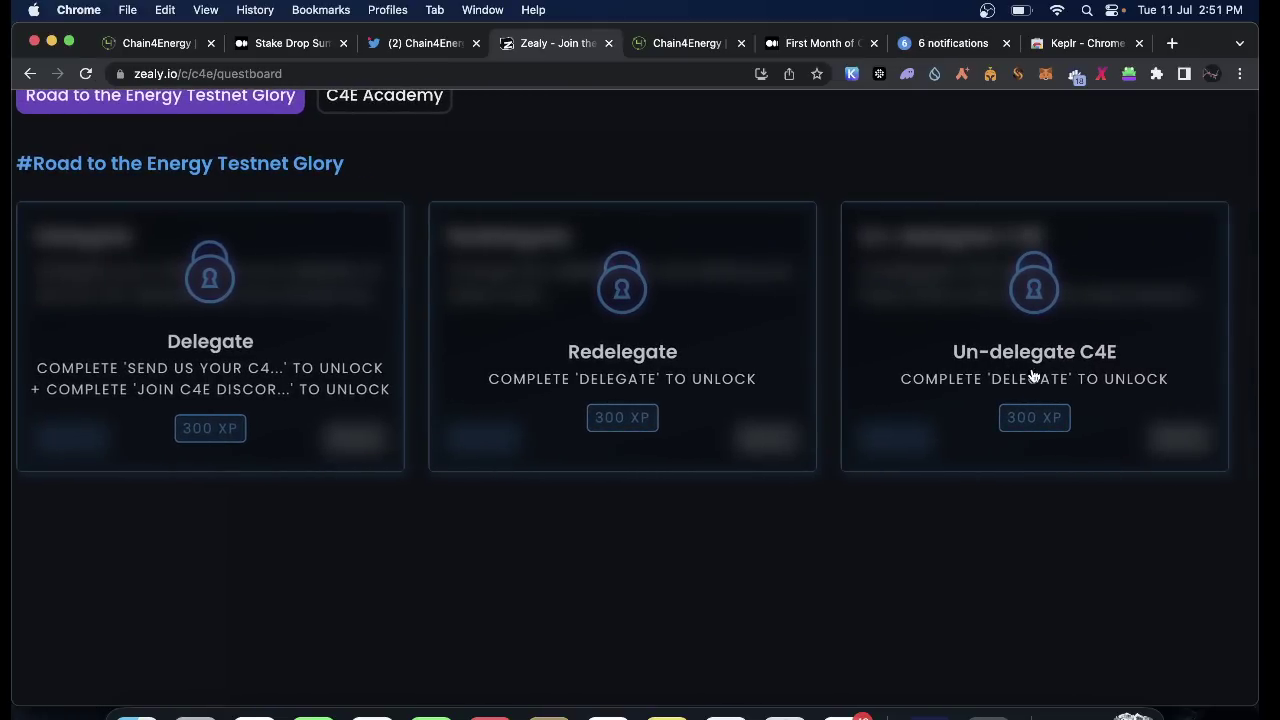
scroll(689, 429, up, 1)
scroll(566, 446, down, 5)
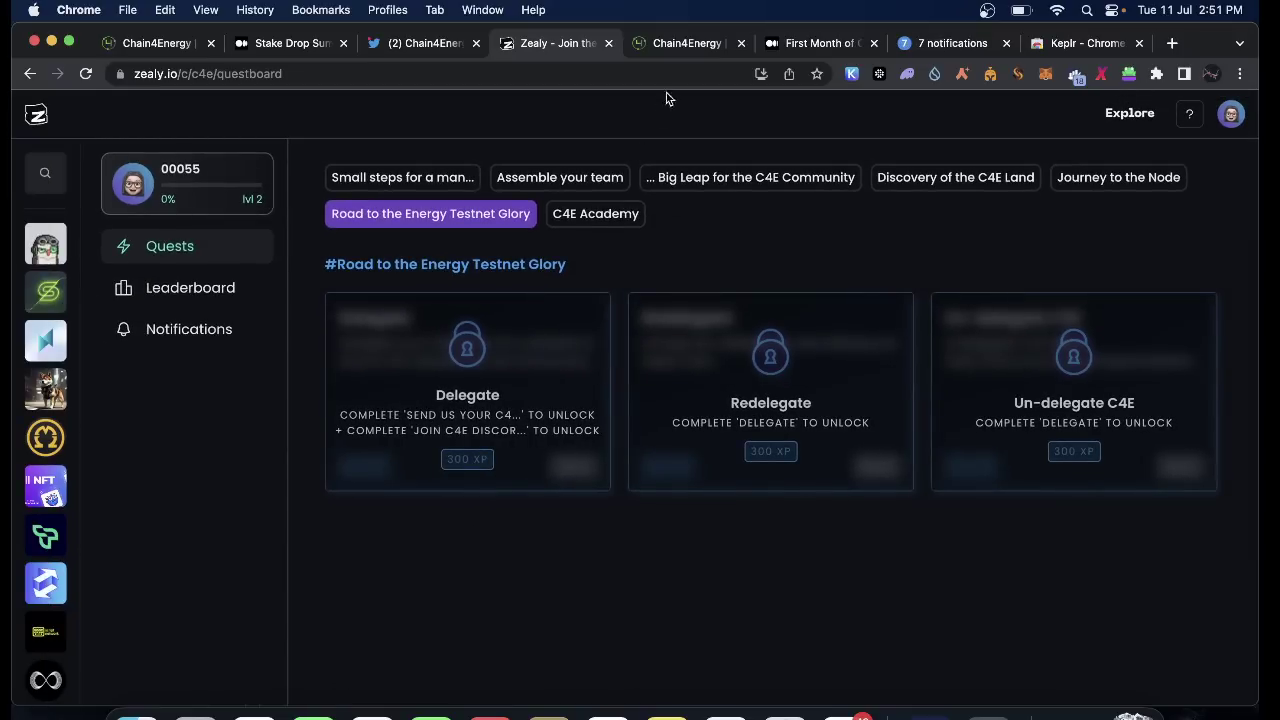
Return to the testnet Staking page and view the delegation dialog for the Amona-Babajaga validator
click(694, 45)
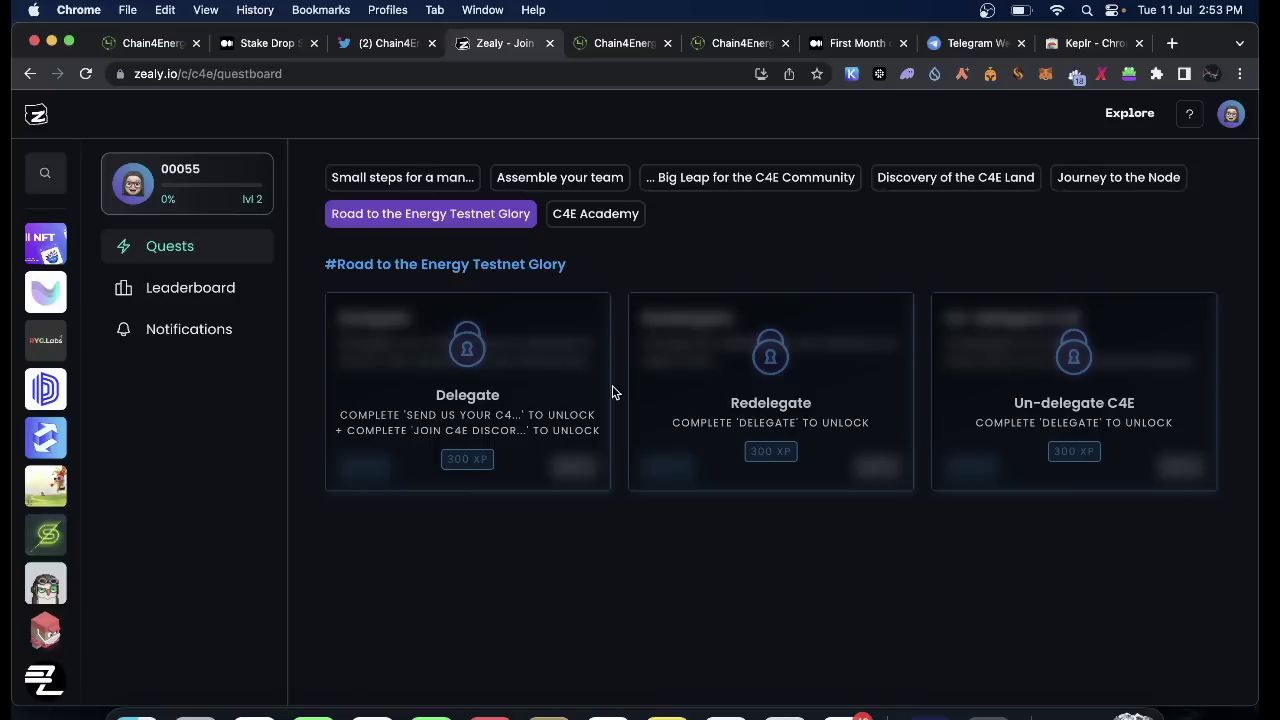
click(623, 43)
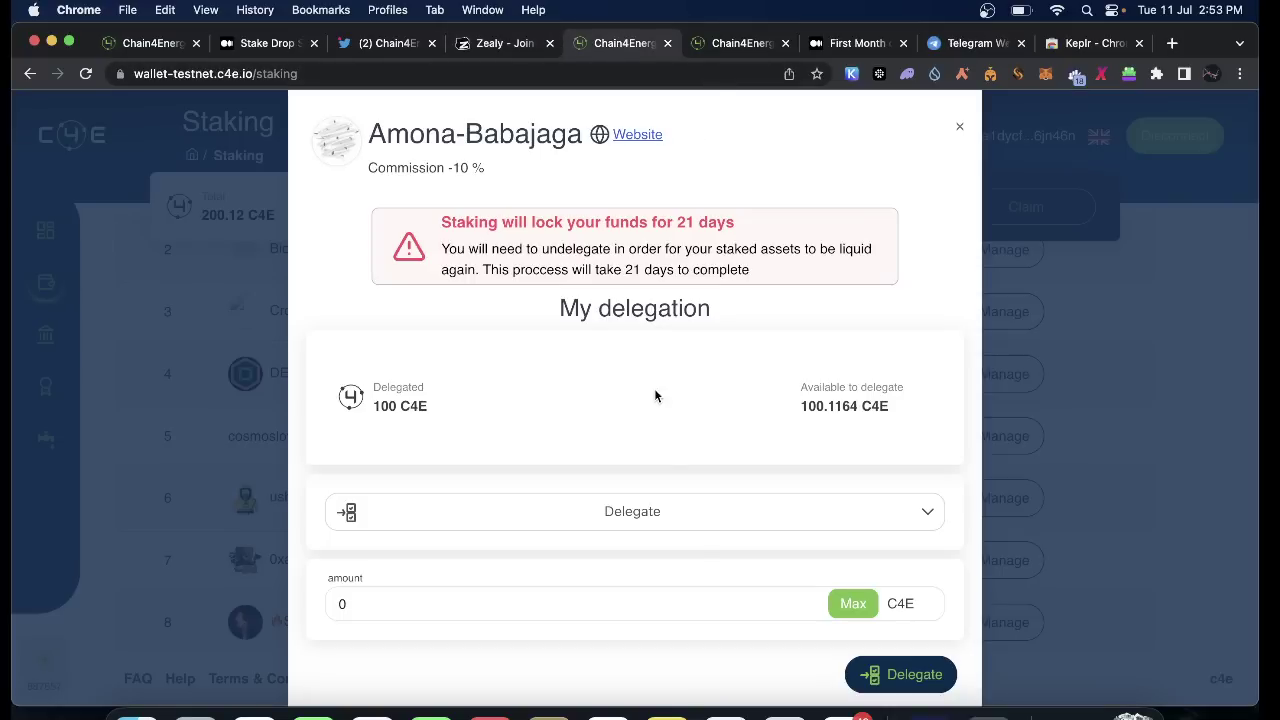
scroll(698, 548, down, 2)
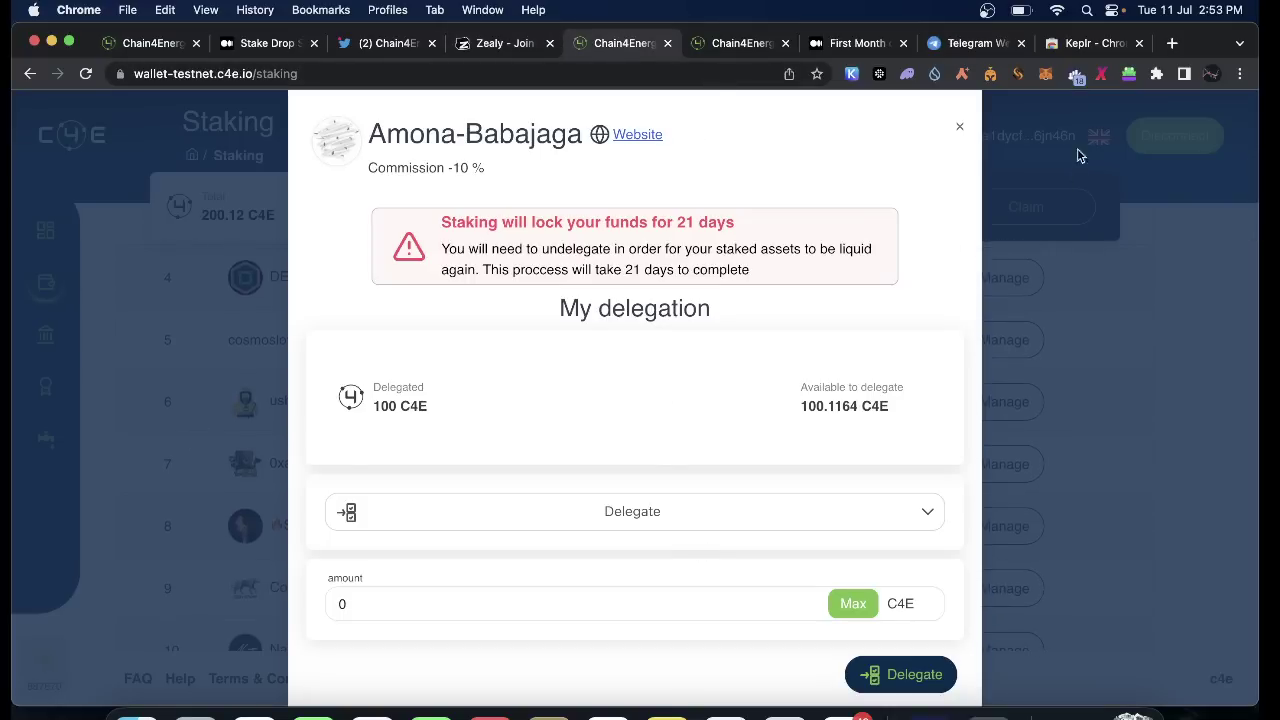
Close and reopen the delegation dialog for the Amona-Babajaga validator and switch its operation to Undelegate
click(960, 128)
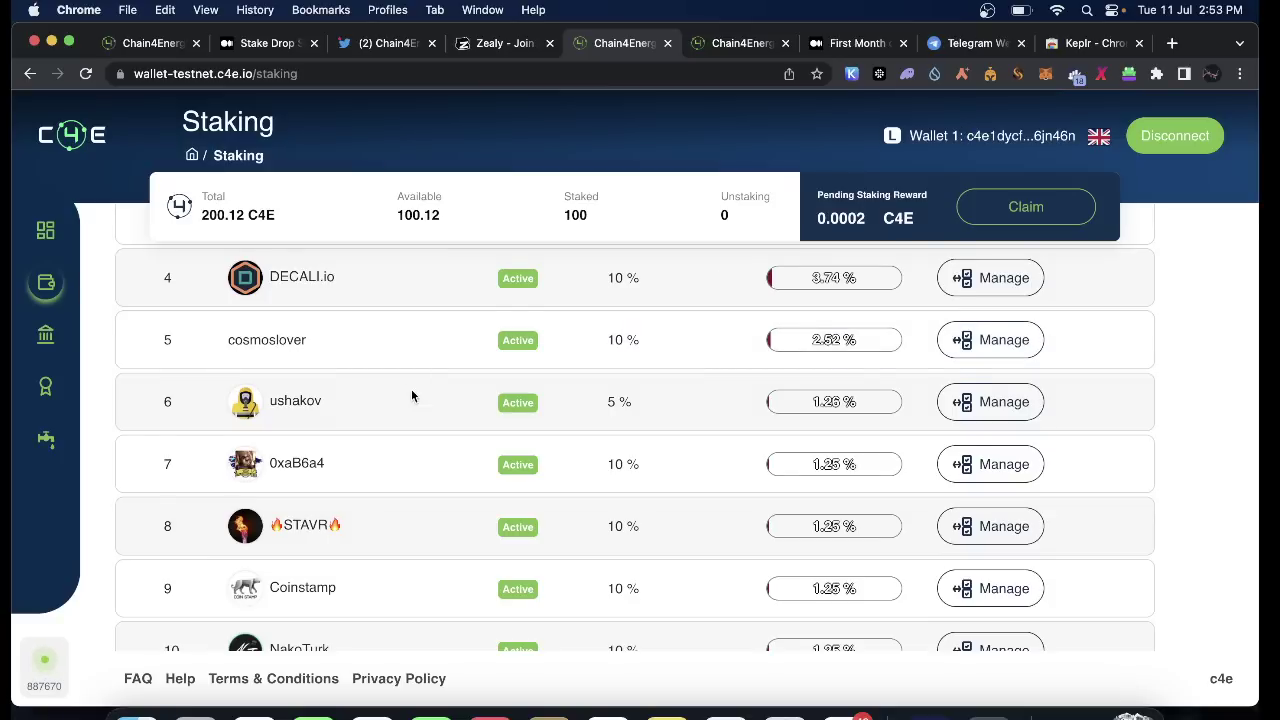
scroll(414, 392, up, 5)
mouse_move(41, 296)
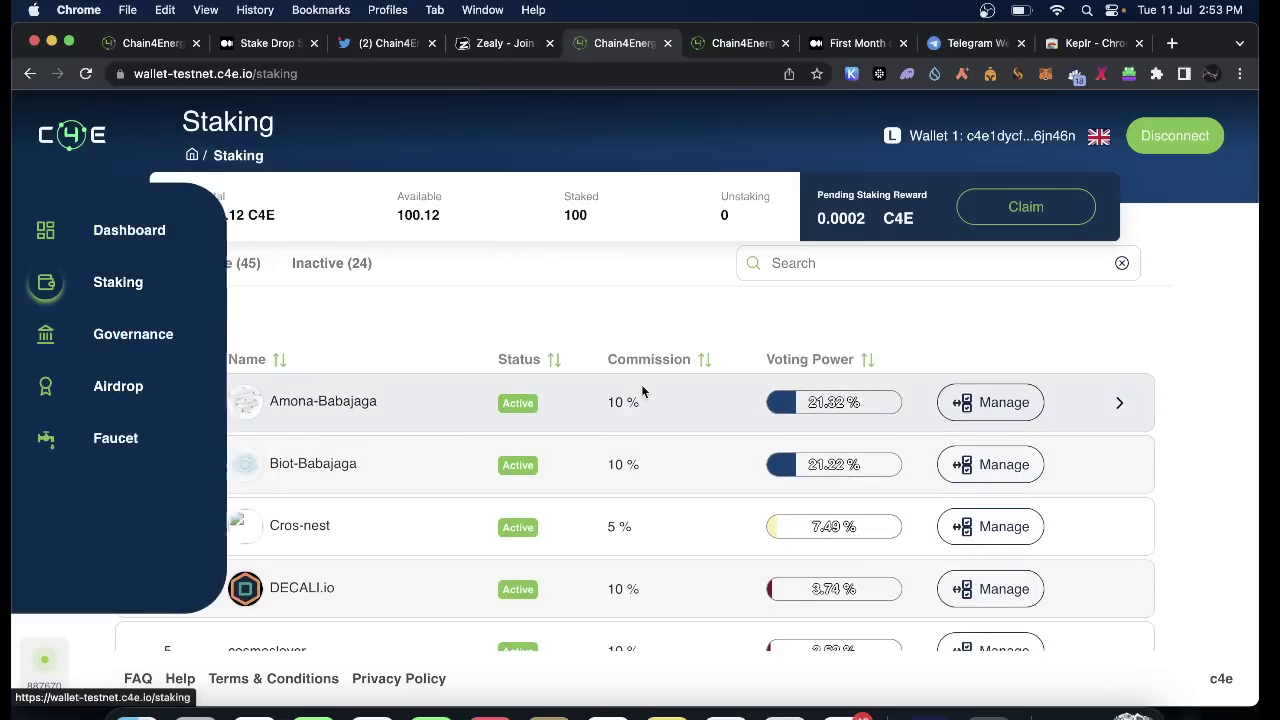
click(1003, 403)
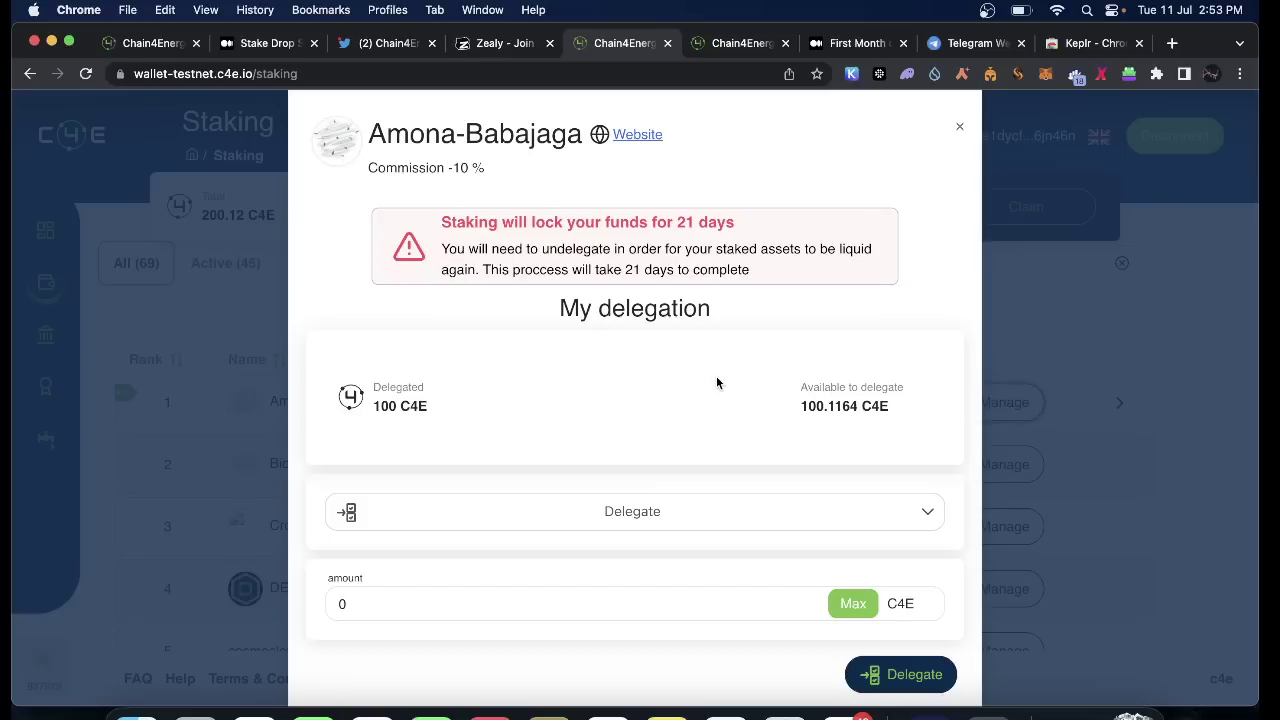
scroll(746, 399, down, 3)
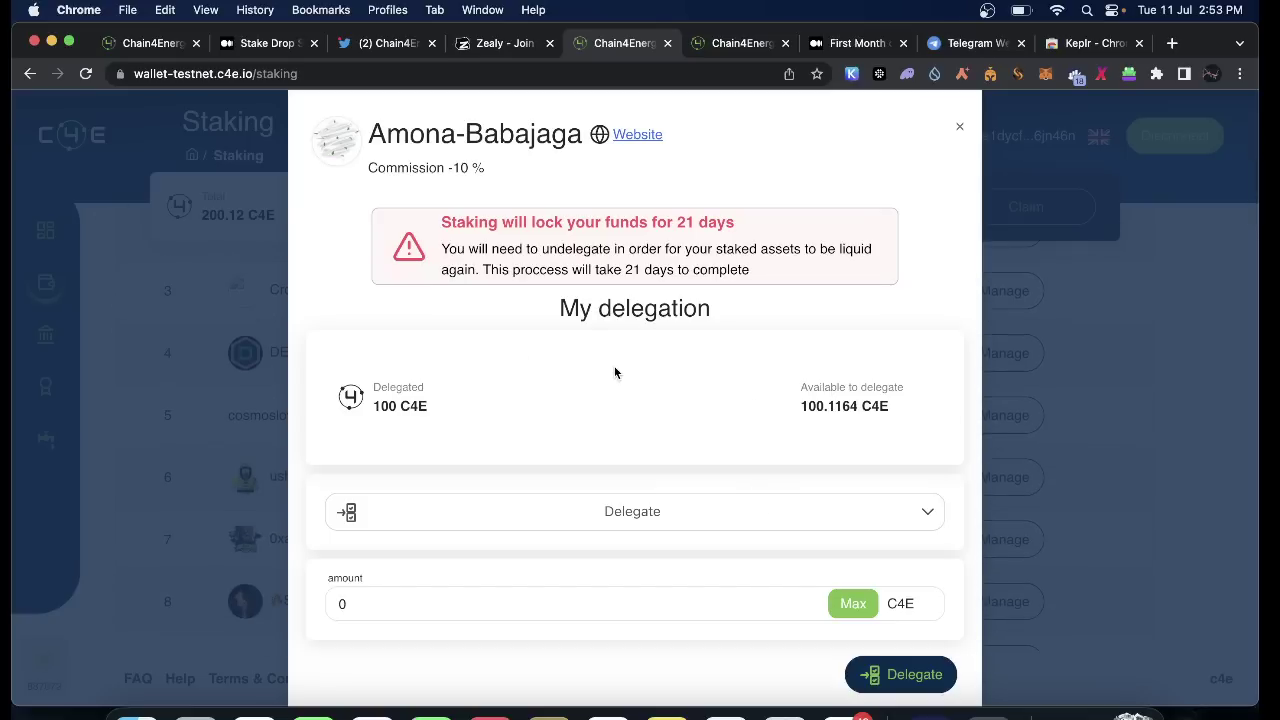
scroll(908, 520, up, 5)
scroll(906, 517, down, 2)
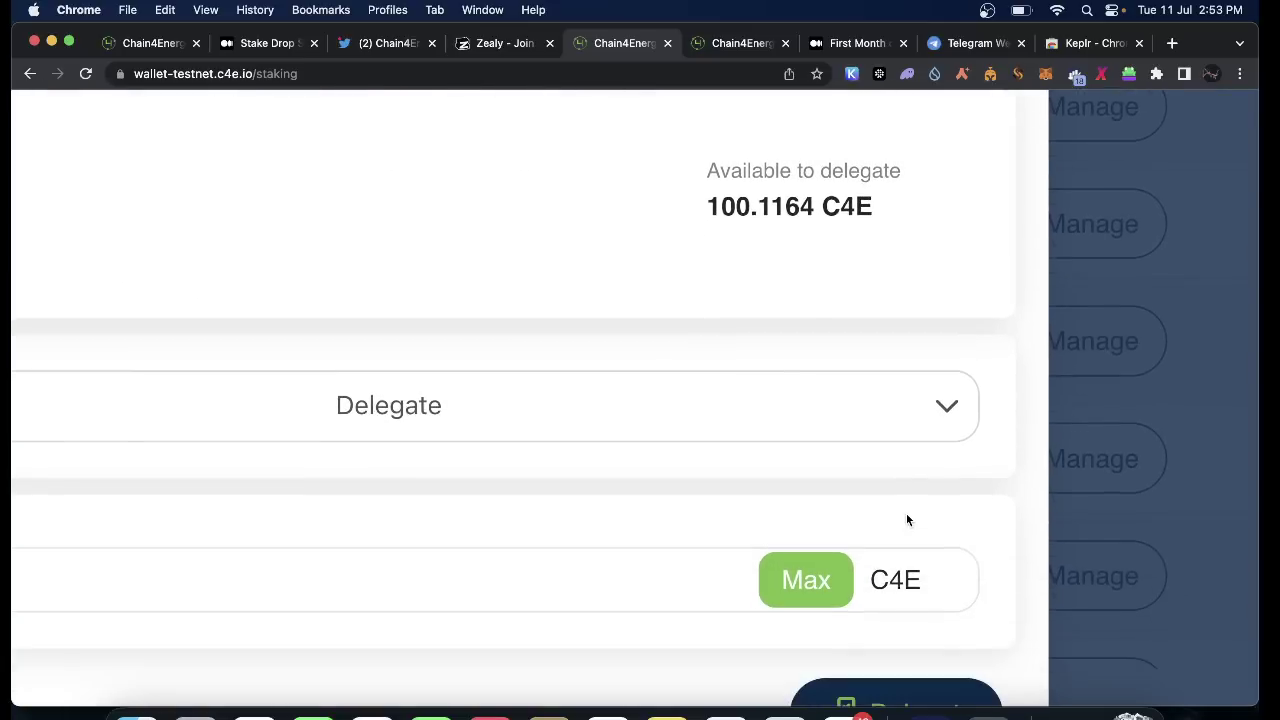
click(925, 514)
scroll(773, 437, down, 5)
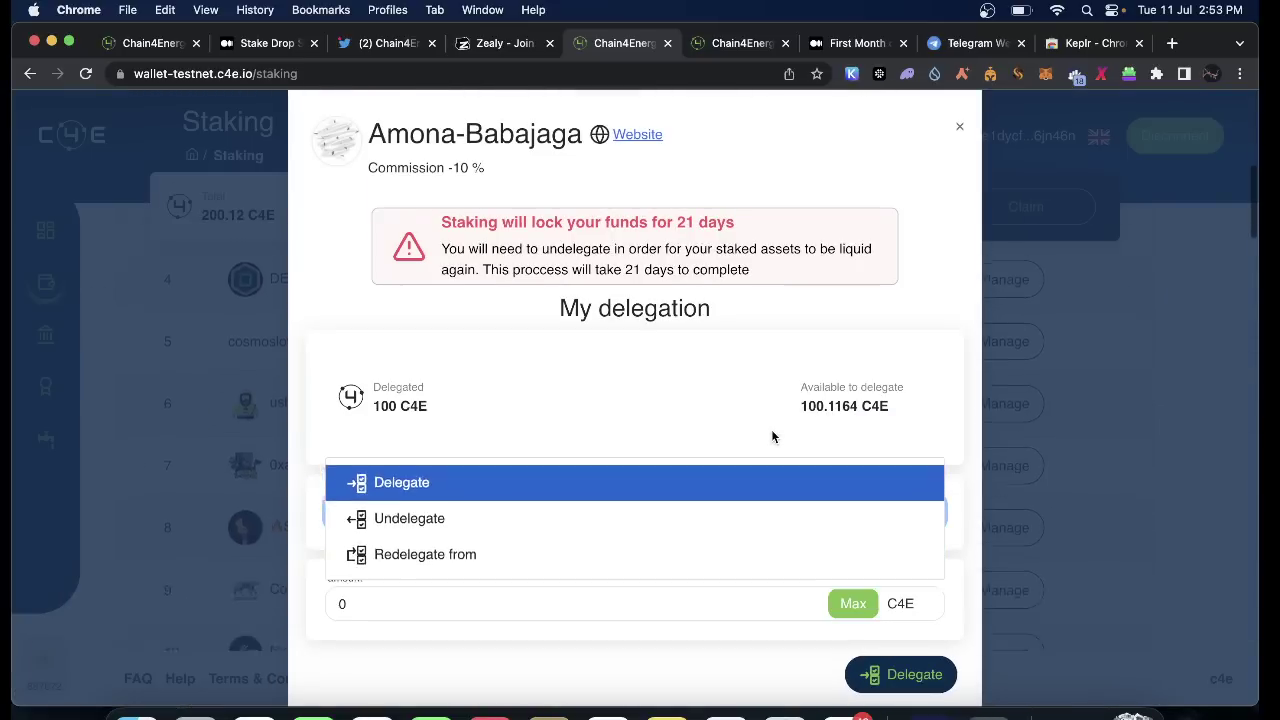
scroll(561, 533, up, 5)
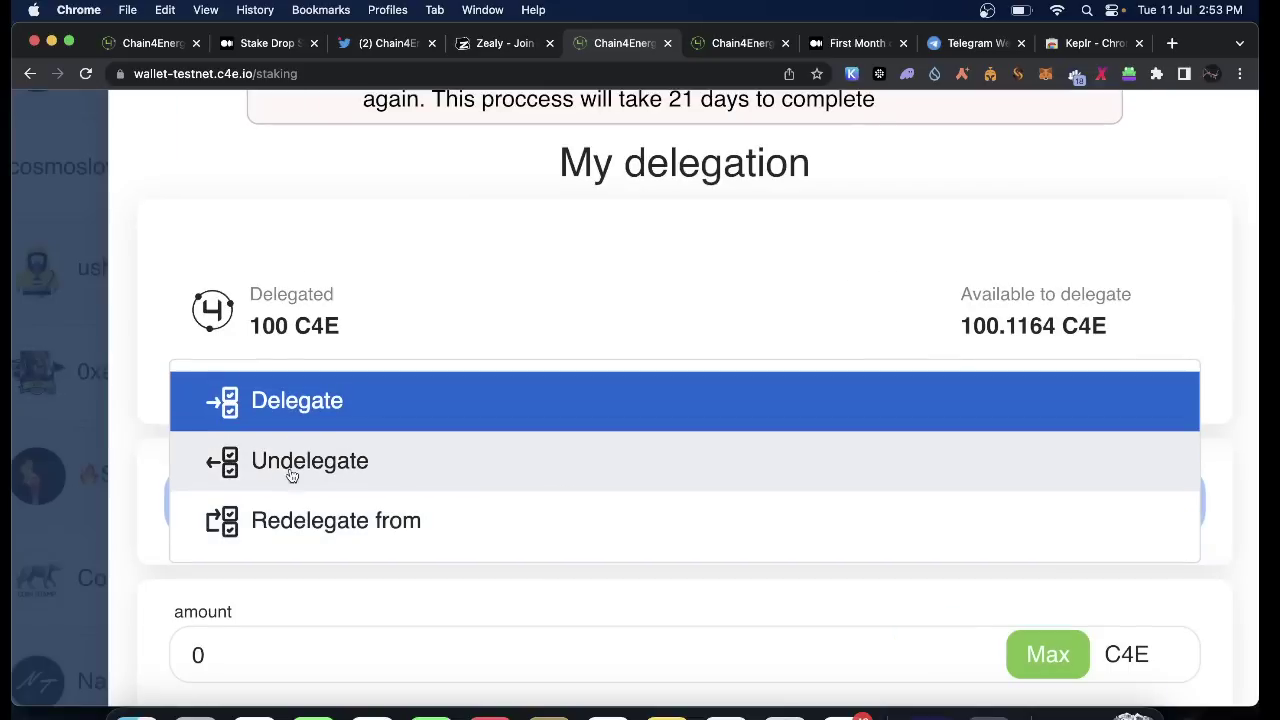
click(310, 465)
scroll(309, 466, down, 5)
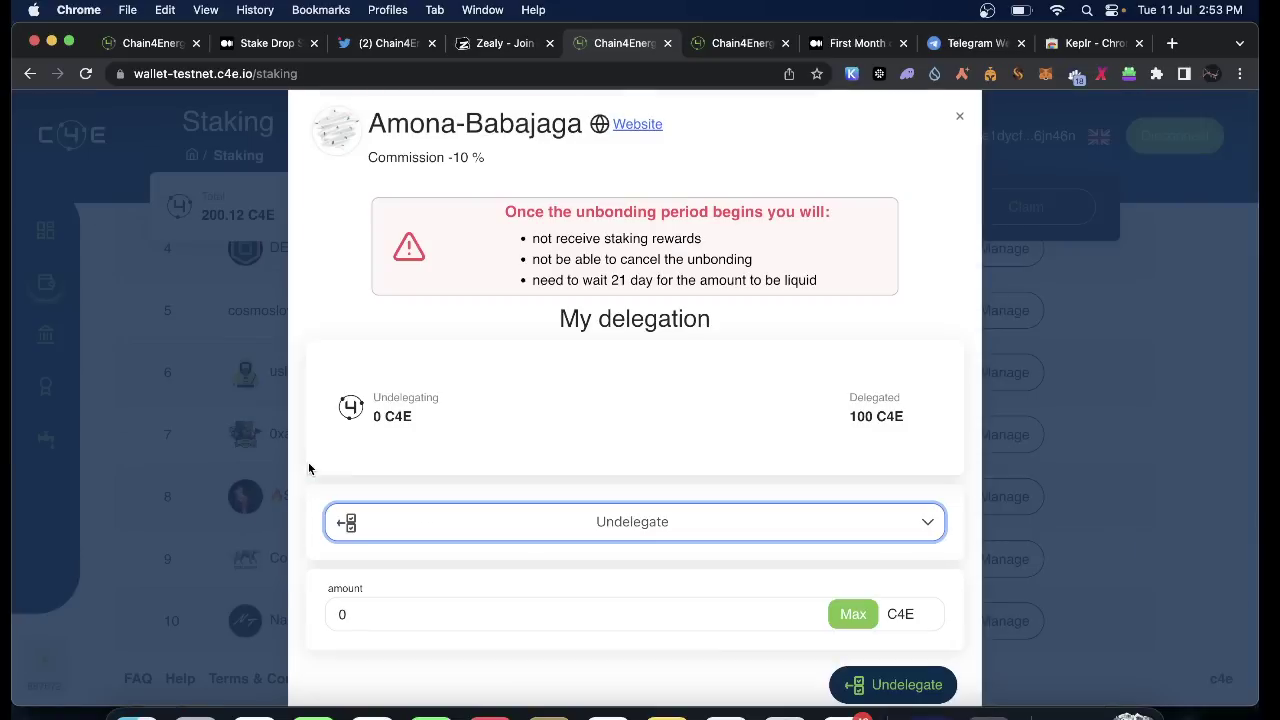
scroll(523, 580, down, 2)
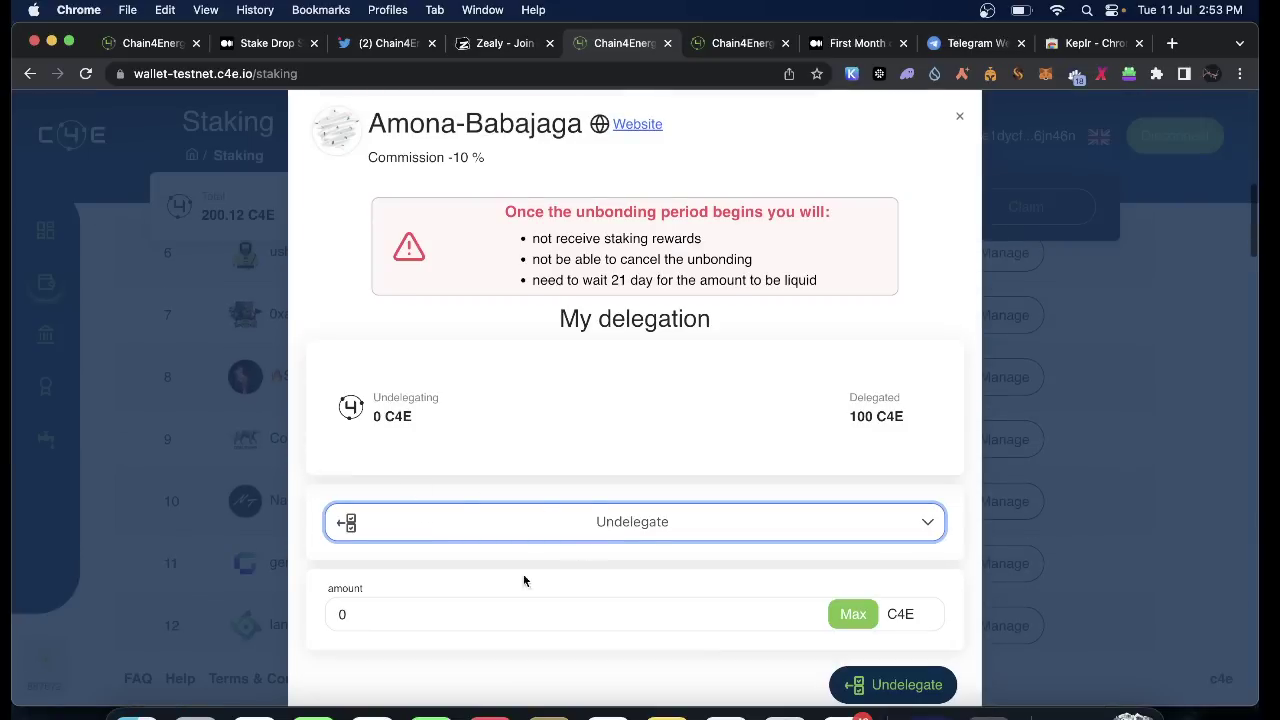
Try to undelegate 1 C4E from the STAVR validator
click(435, 613)
scroll(466, 597, down, 4)
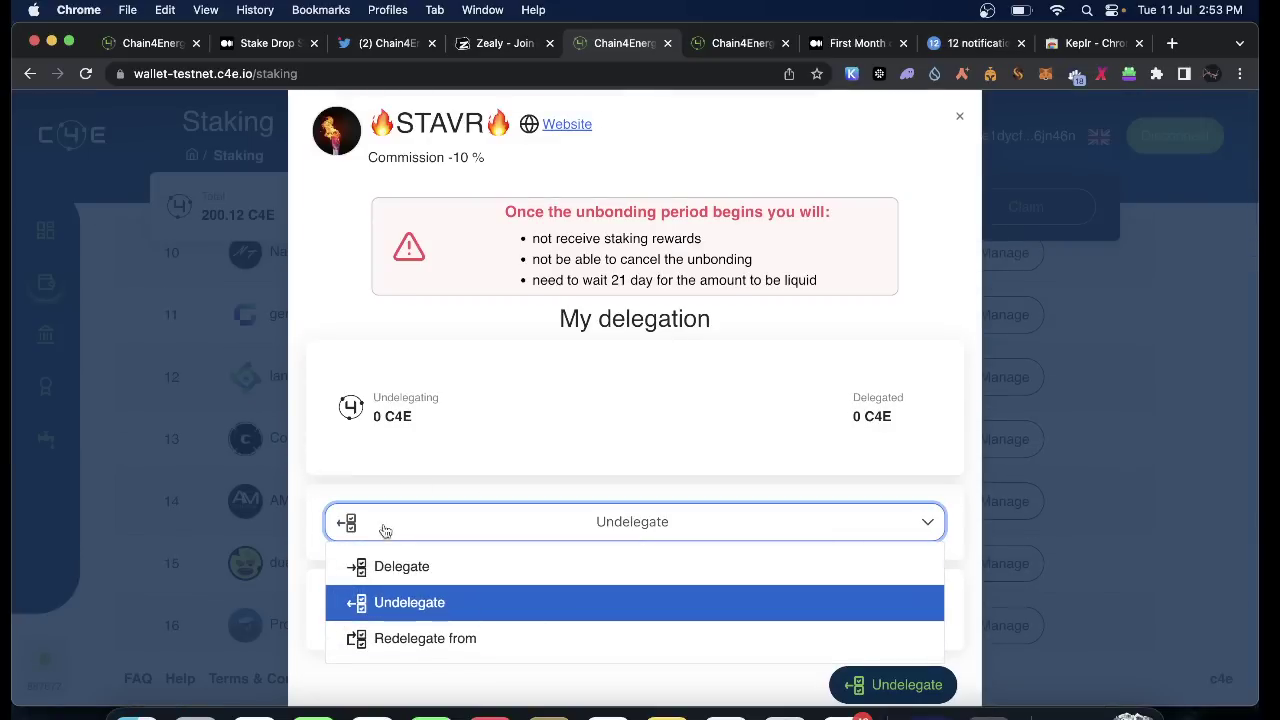
click(420, 527)
click(362, 621)
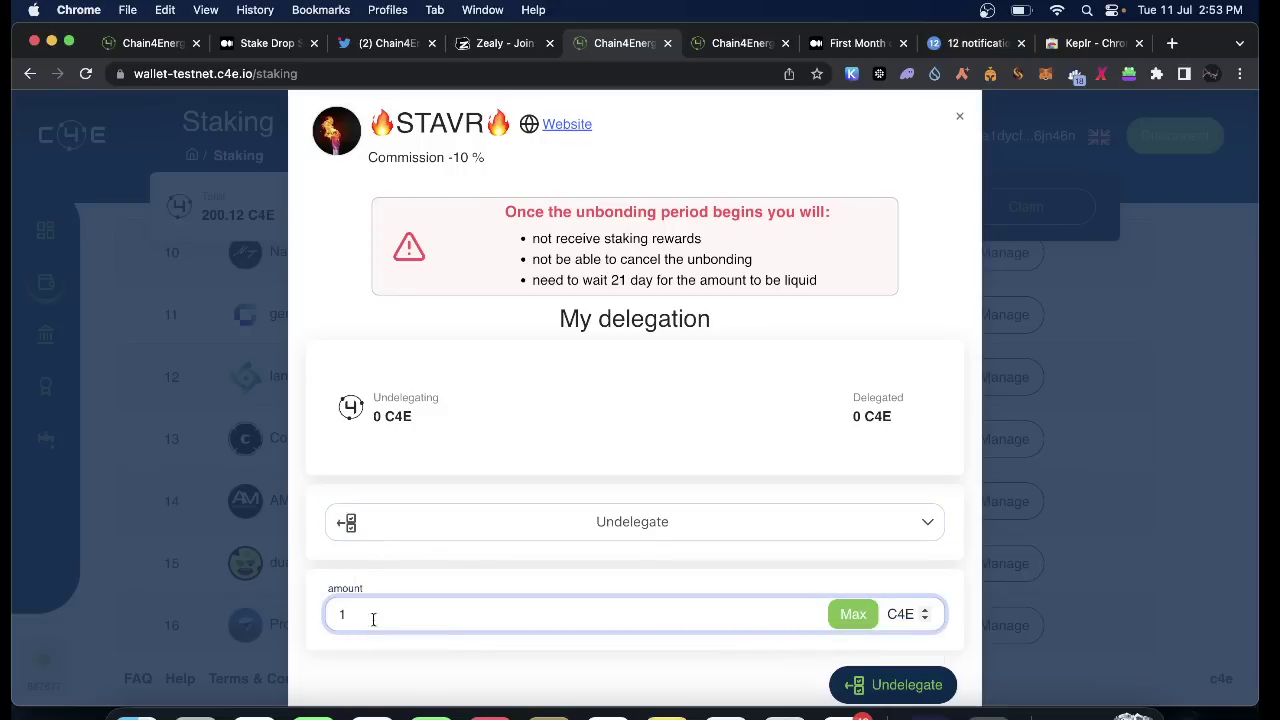
scroll(780, 650, down, 1)
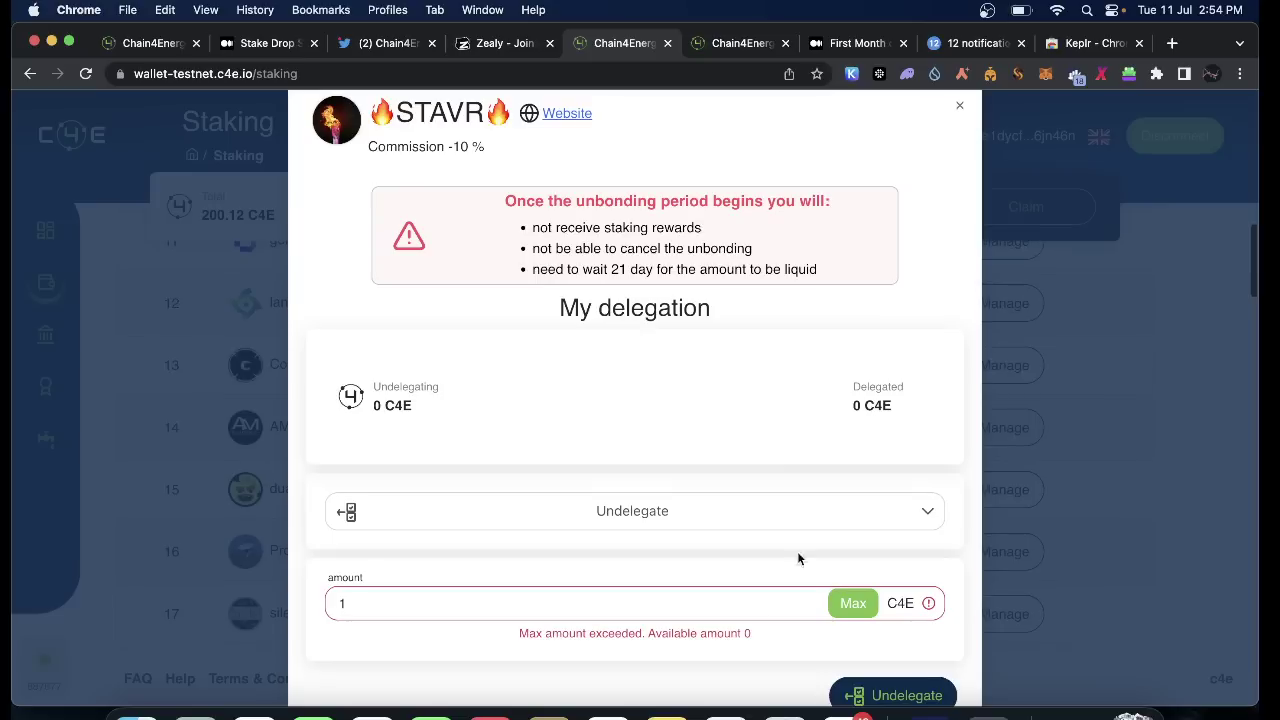
Submit the 1 C4E undelegation from Amona-Babajaga, approve it in Leap Cosmos Wallet with the low gas fee, and check the undelegations list
click(858, 695)
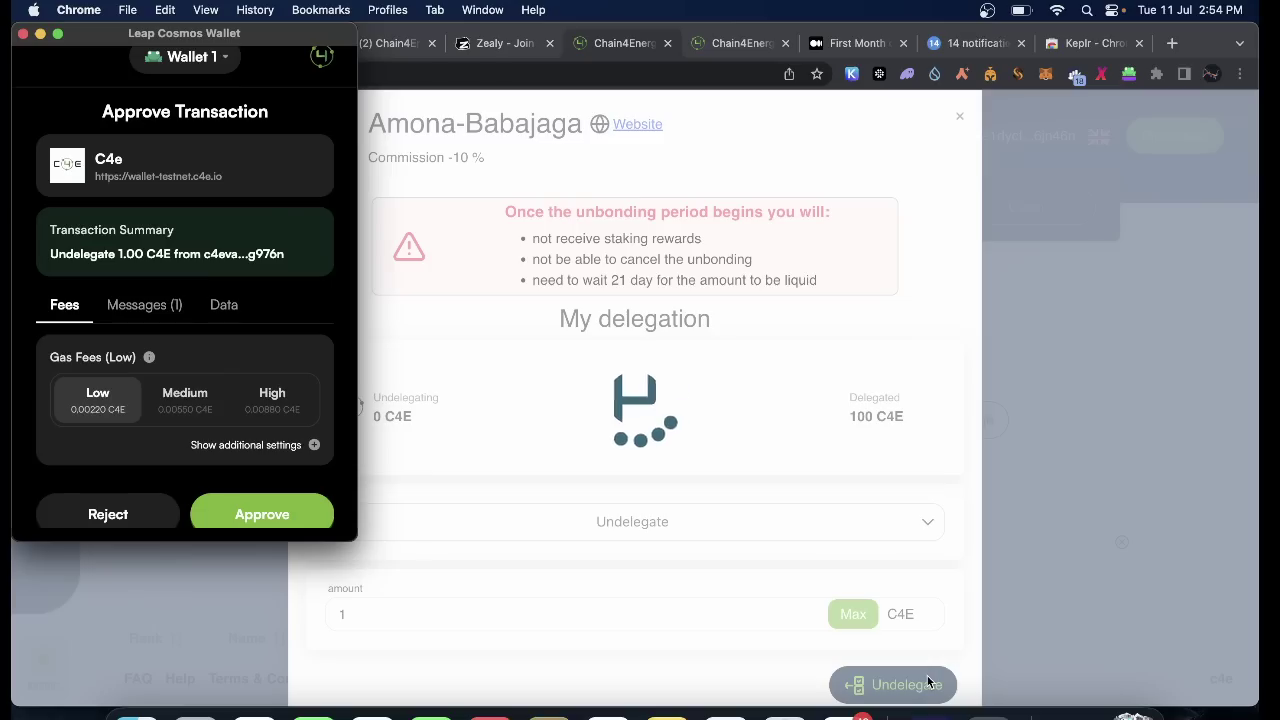
click(280, 521)
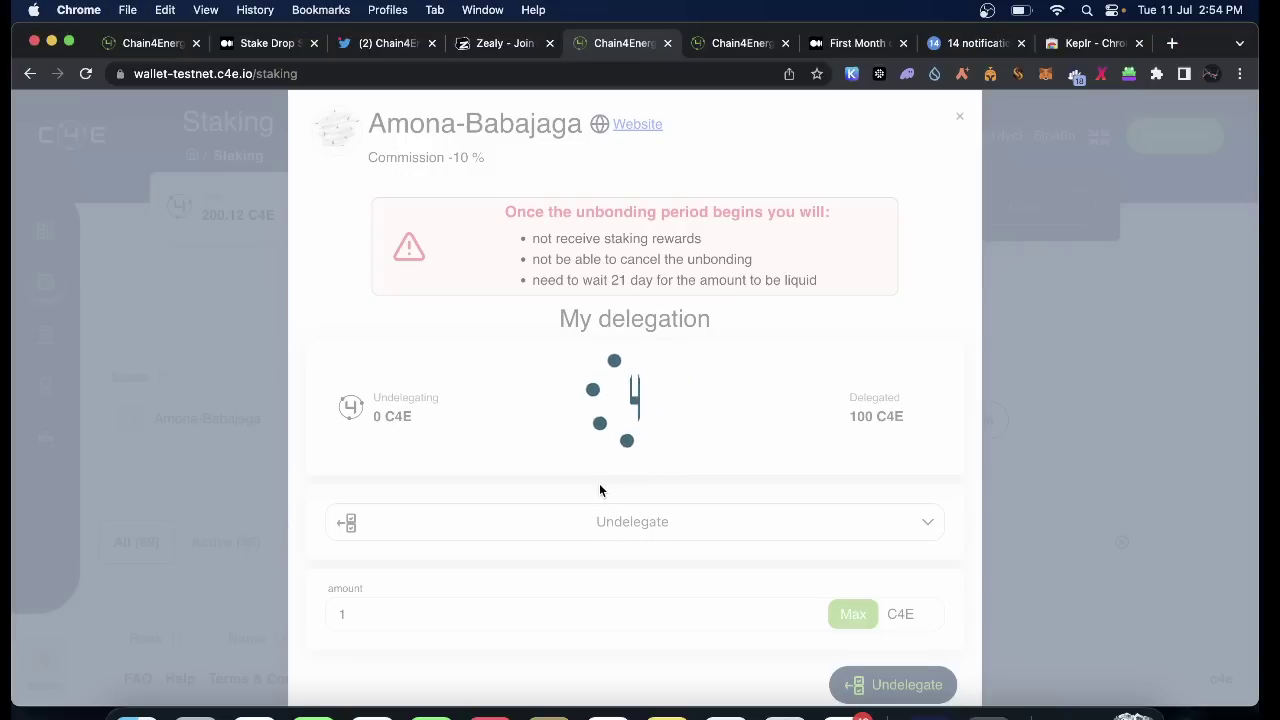
scroll(958, 548, up, 5)
scroll(958, 551, down, 5)
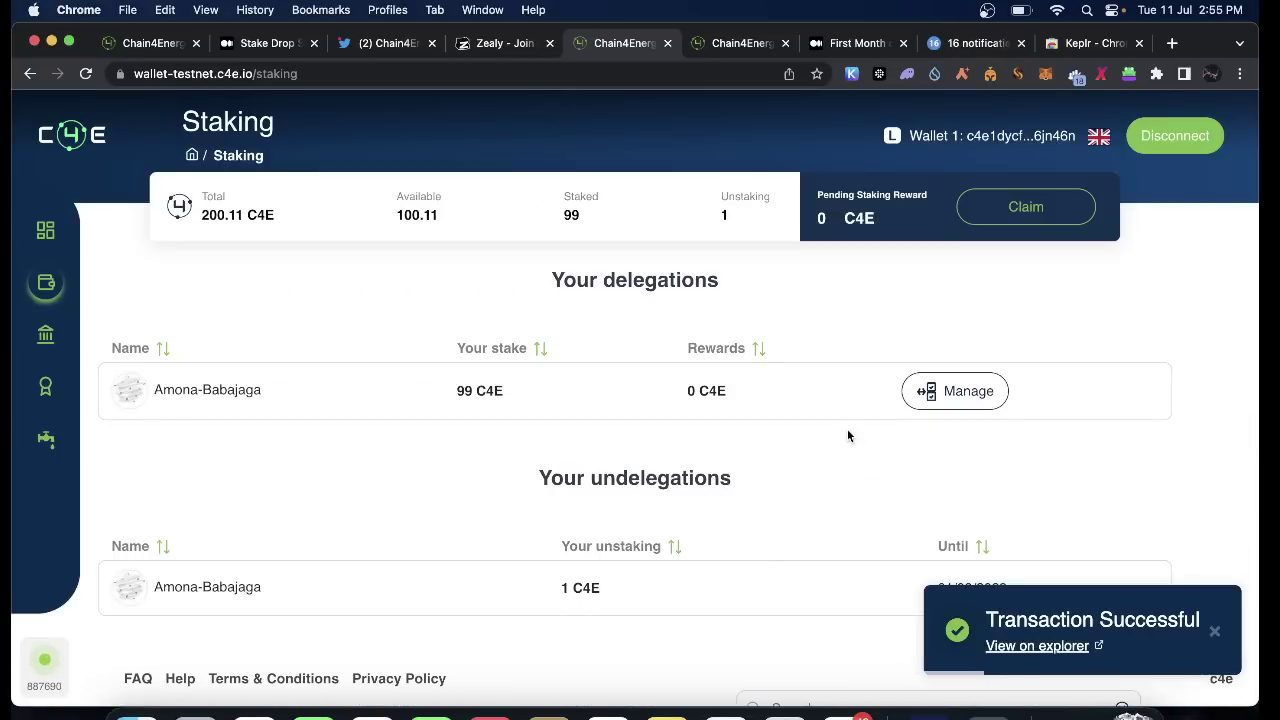
scroll(553, 575, up, 5)
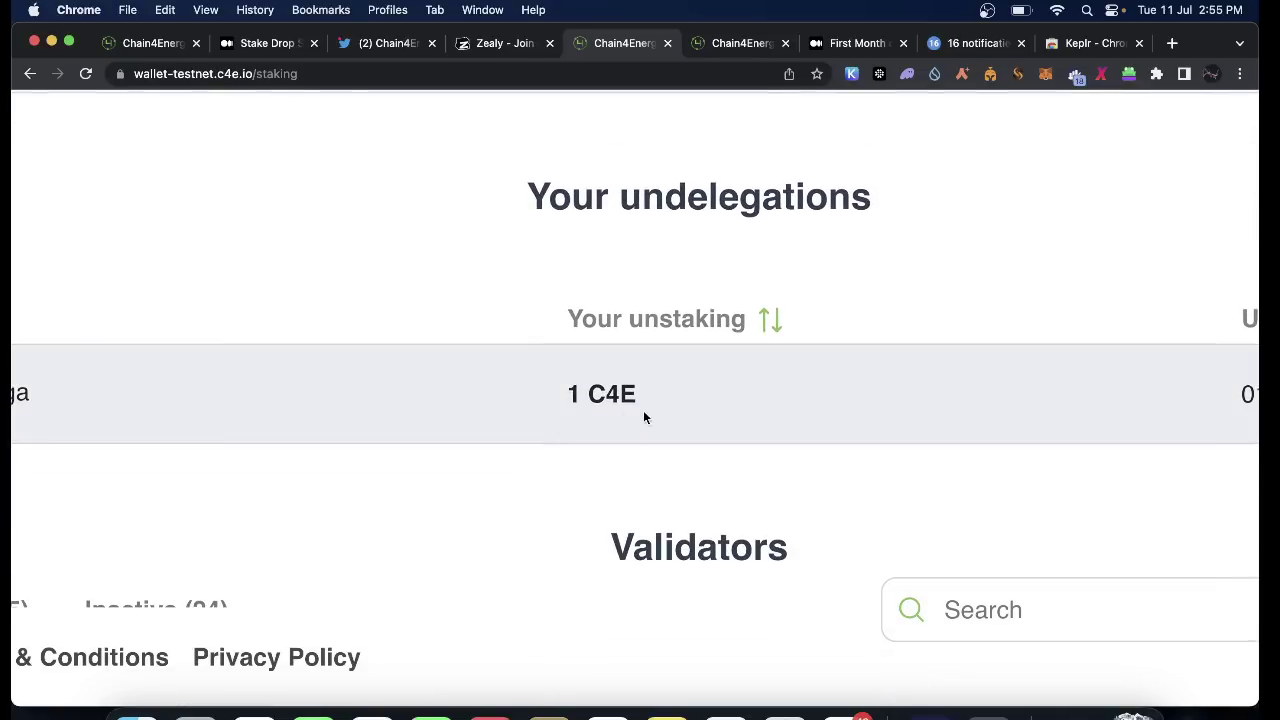
scroll(648, 413, right, 3)
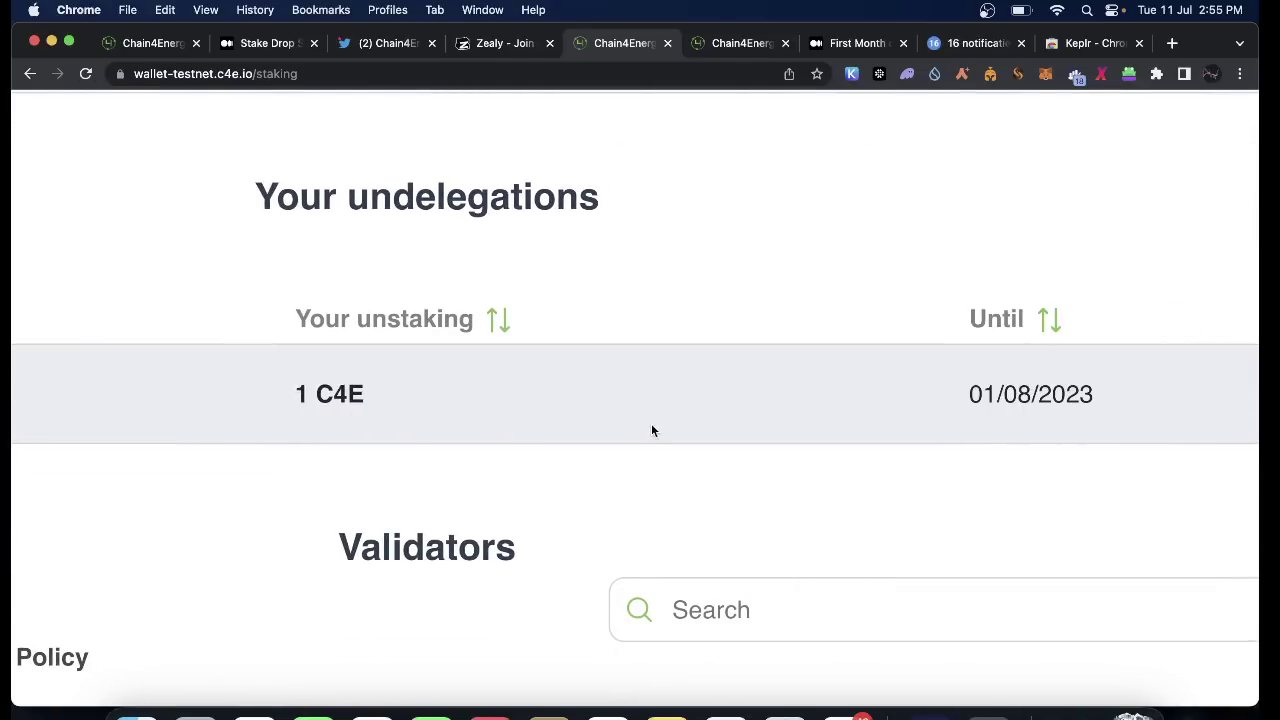
scroll(786, 432, down, 5)
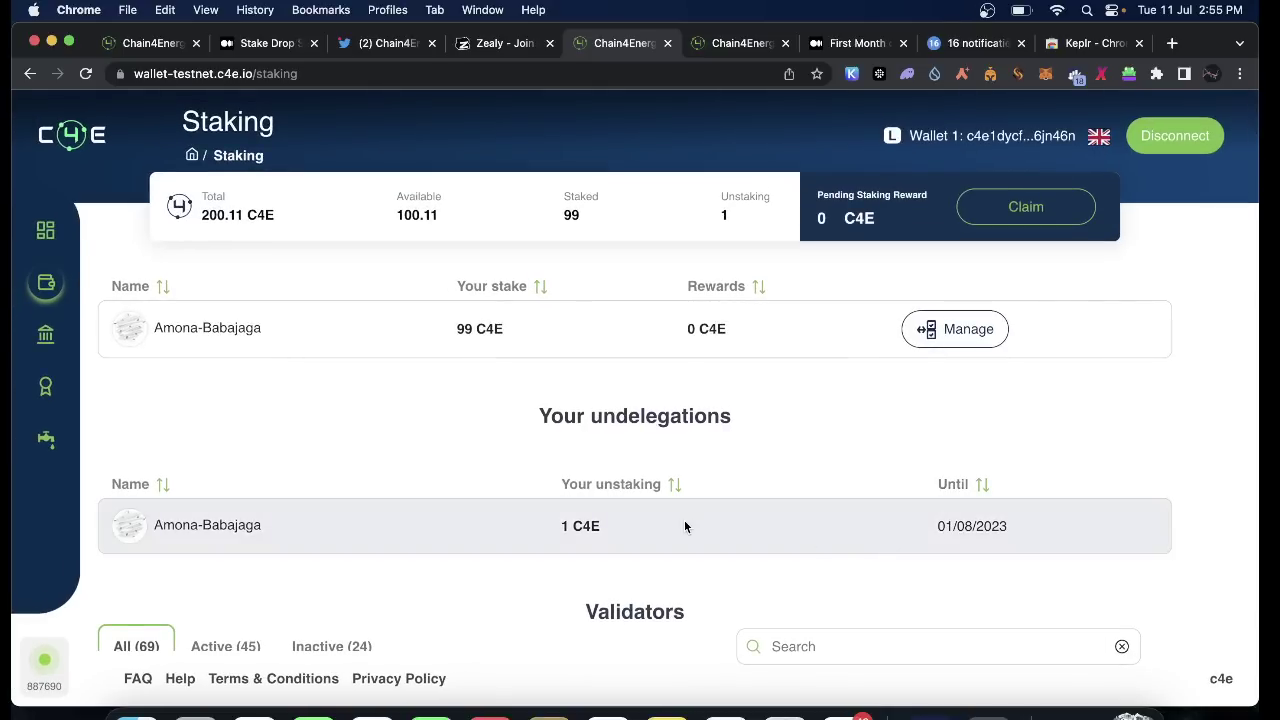
scroll(857, 434, up, 2)
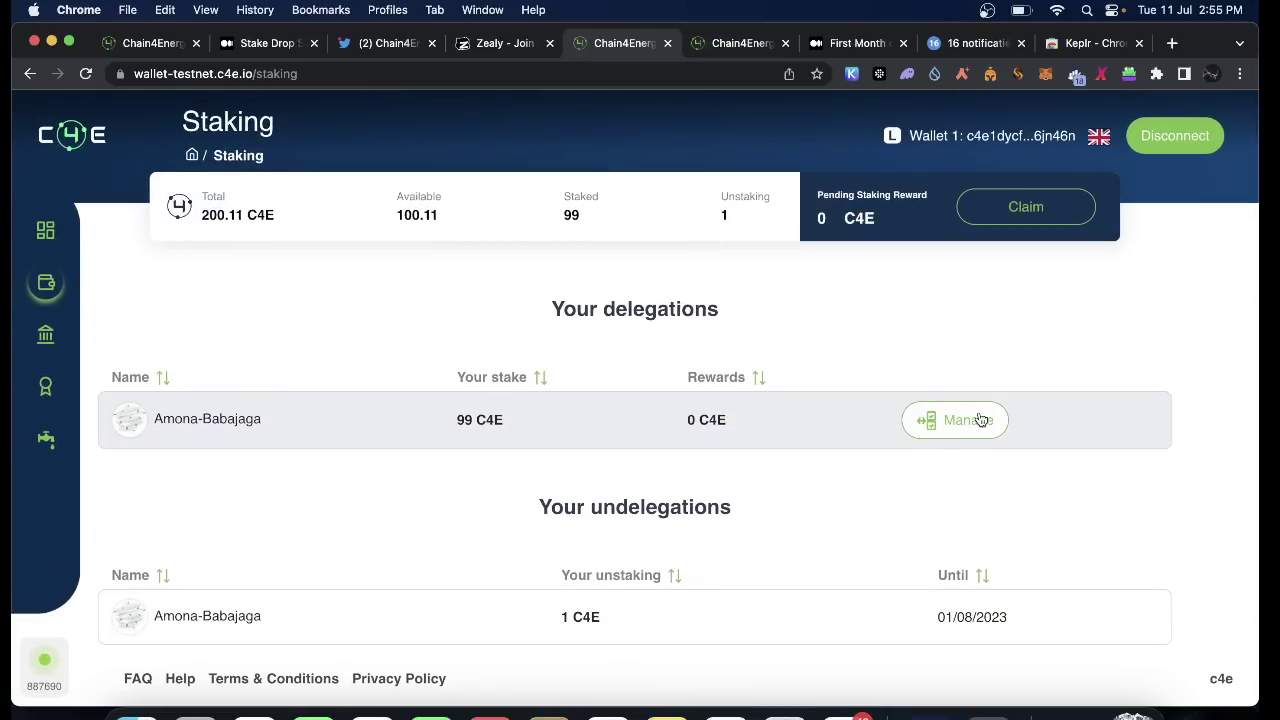
Open the management dialog for the Amona-Babajaga delegation and switch its operation to Redelegate to
click(981, 420)
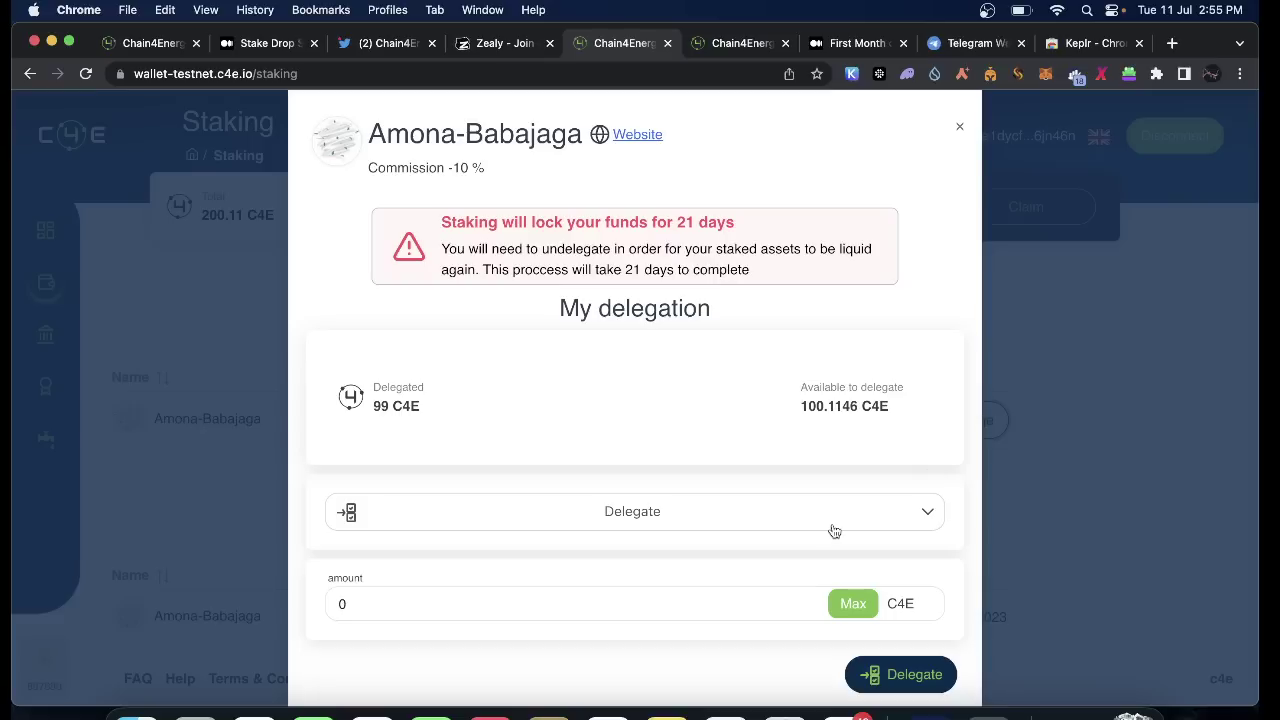
click(904, 520)
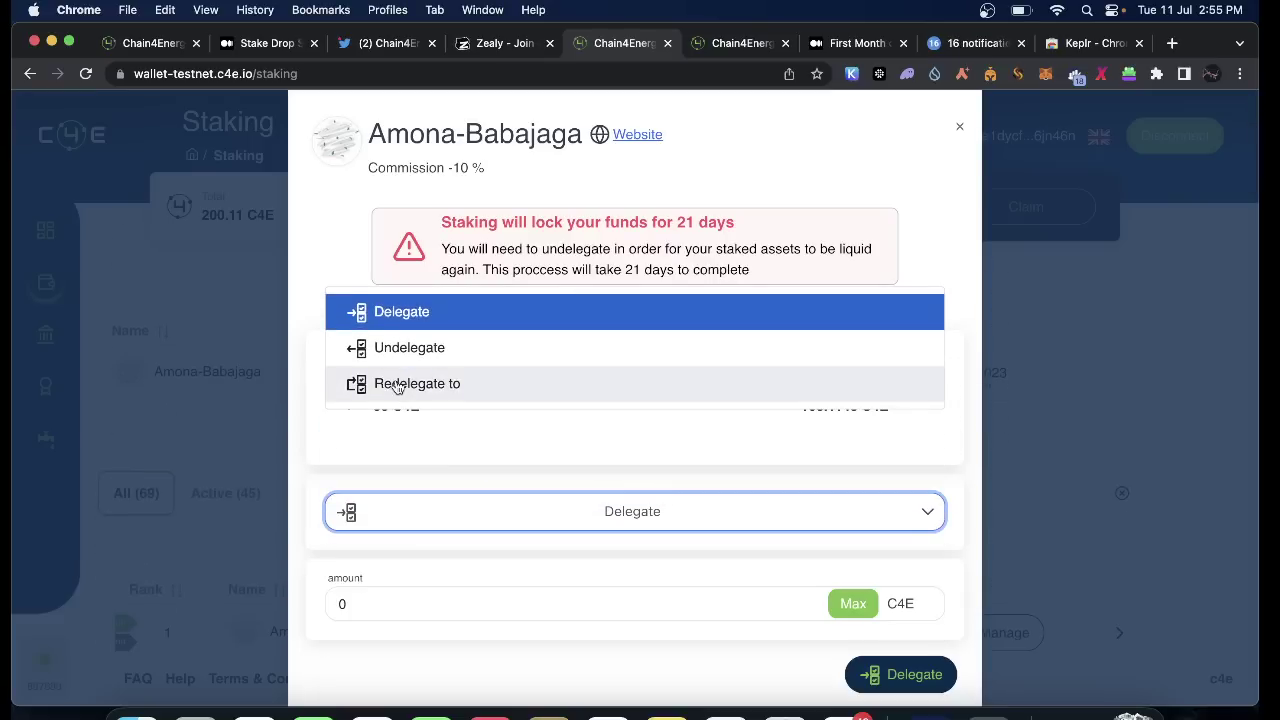
click(397, 385)
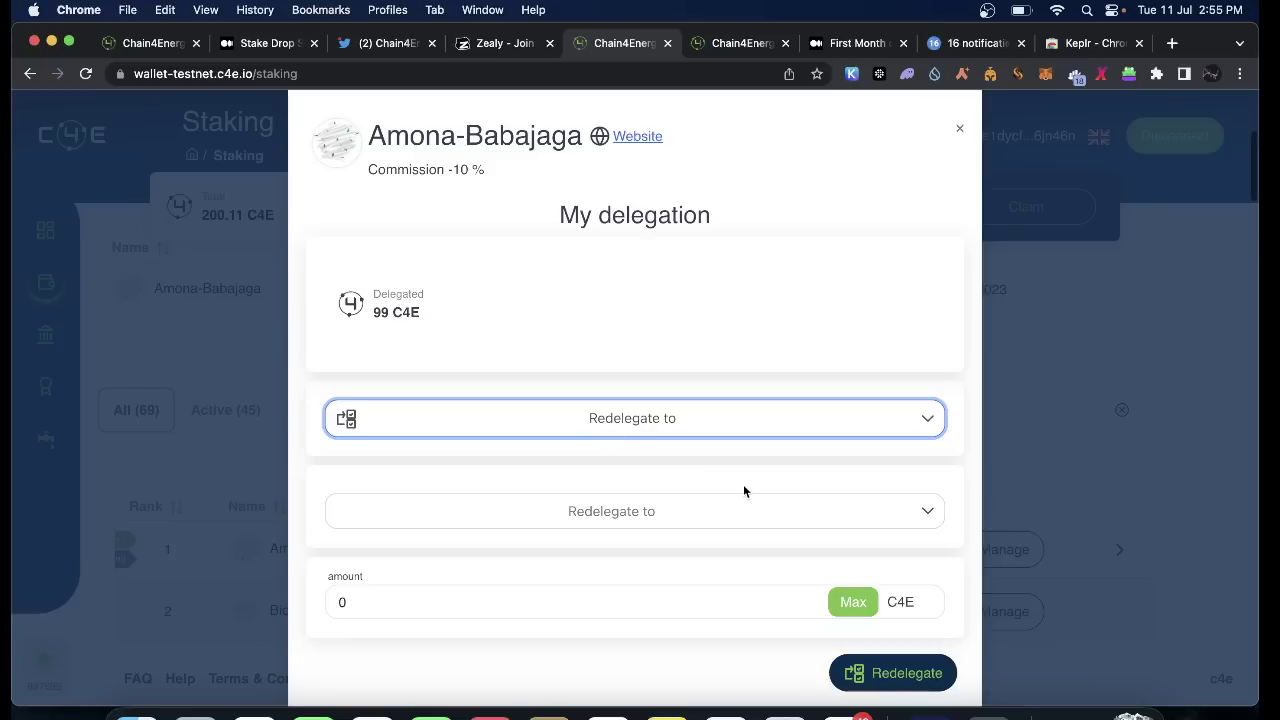
click(571, 602)
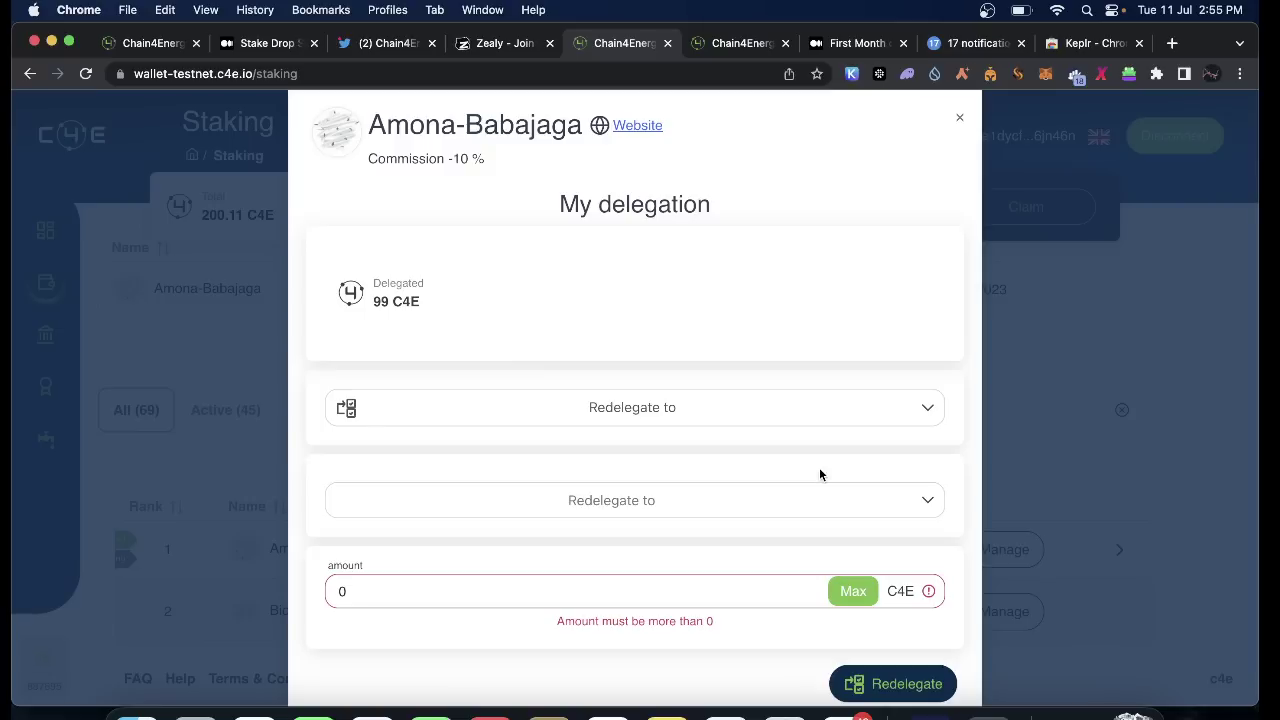
scroll(699, 427, up, 5)
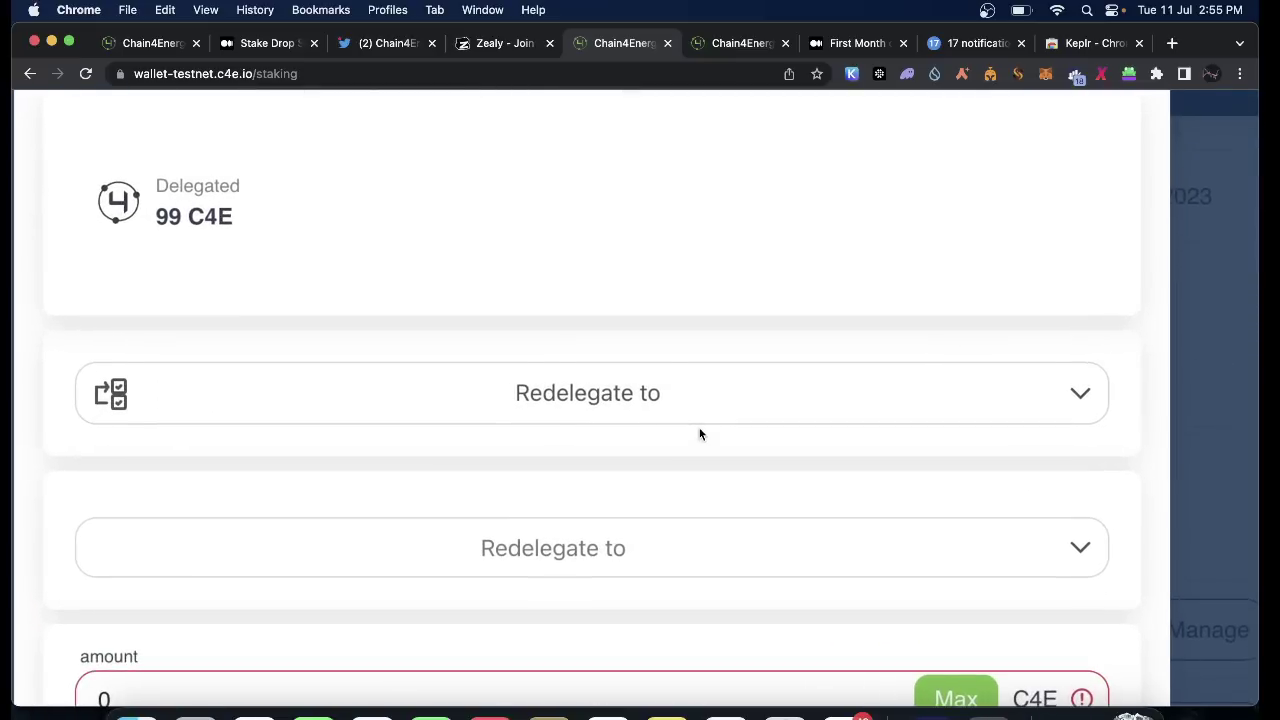
scroll(699, 427, down, 1)
scroll(700, 434, down, 2)
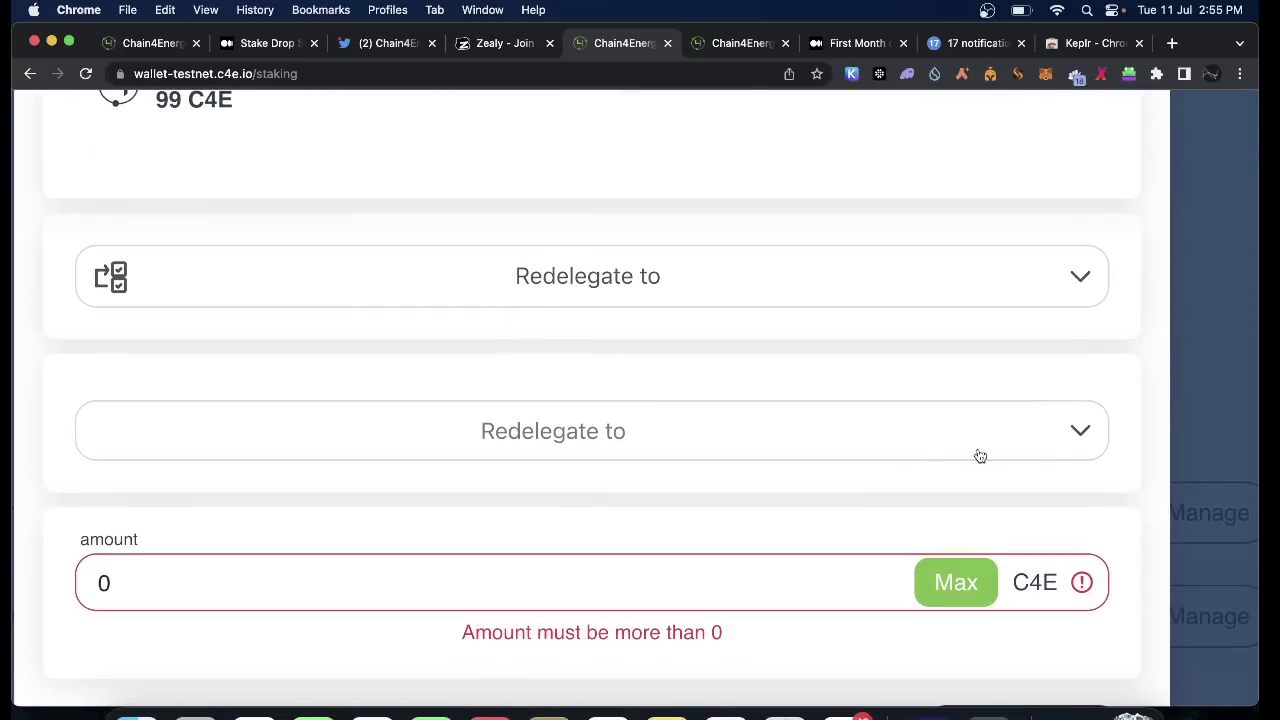
Choose STAVR as the validator that receives the redelegation
click(1077, 433)
scroll(800, 425, right, 2)
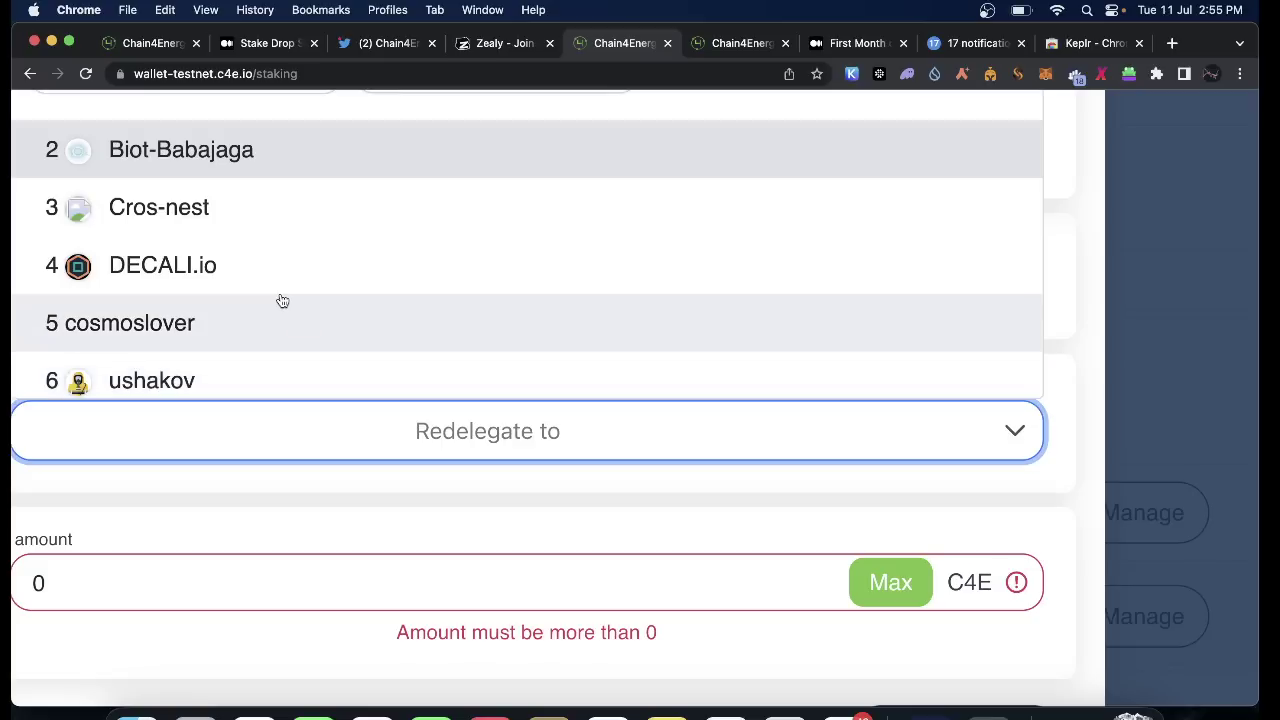
scroll(185, 198, up, 1)
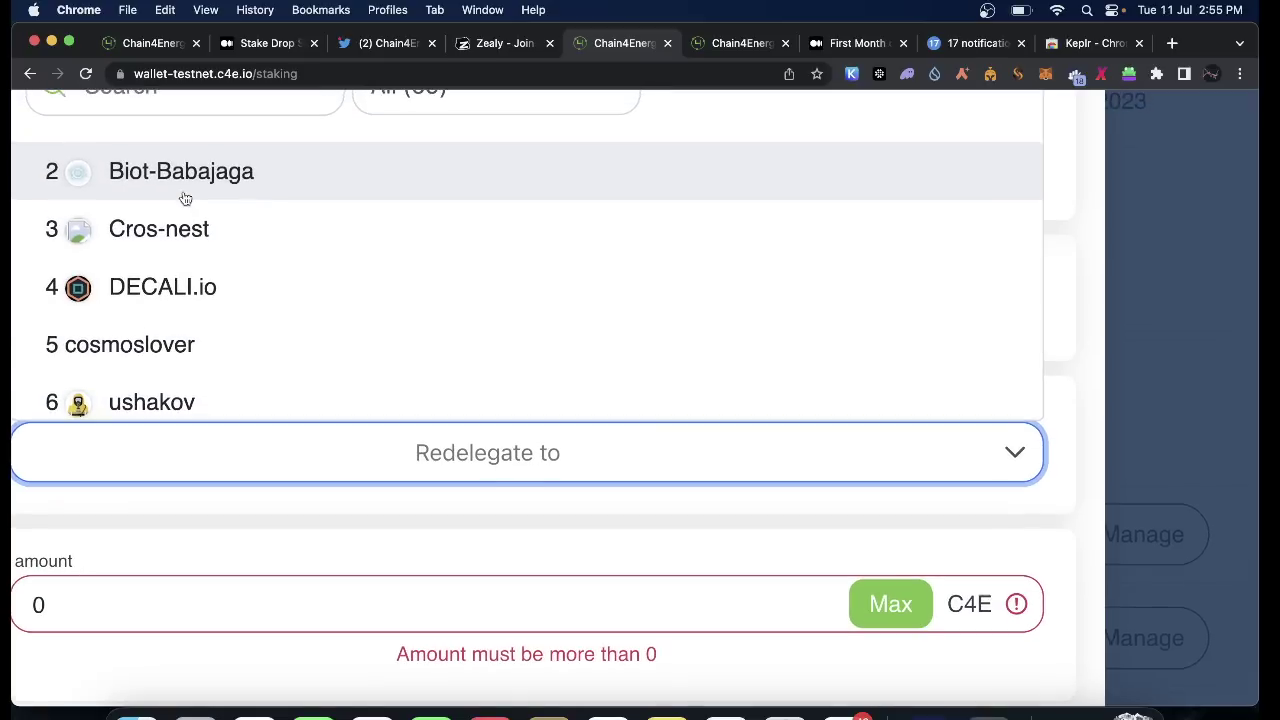
scroll(185, 198, up, 1)
scroll(185, 198, down, 1)
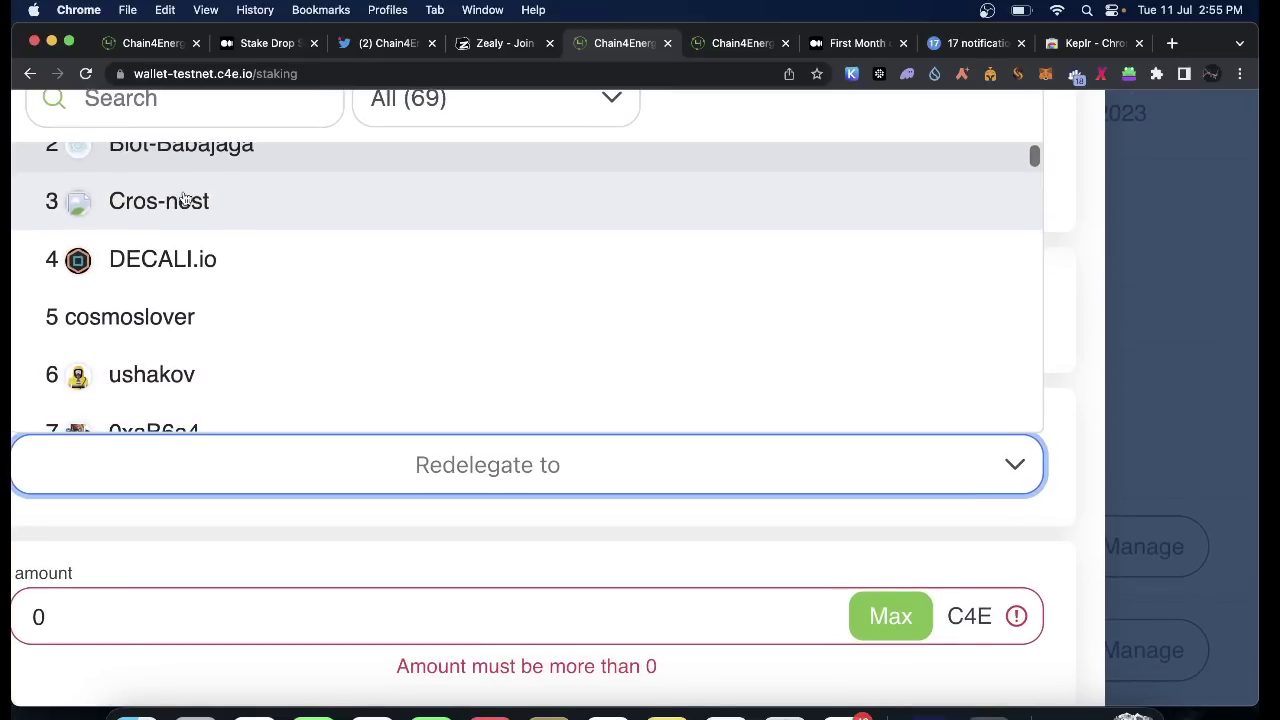
scroll(185, 198, down, 3)
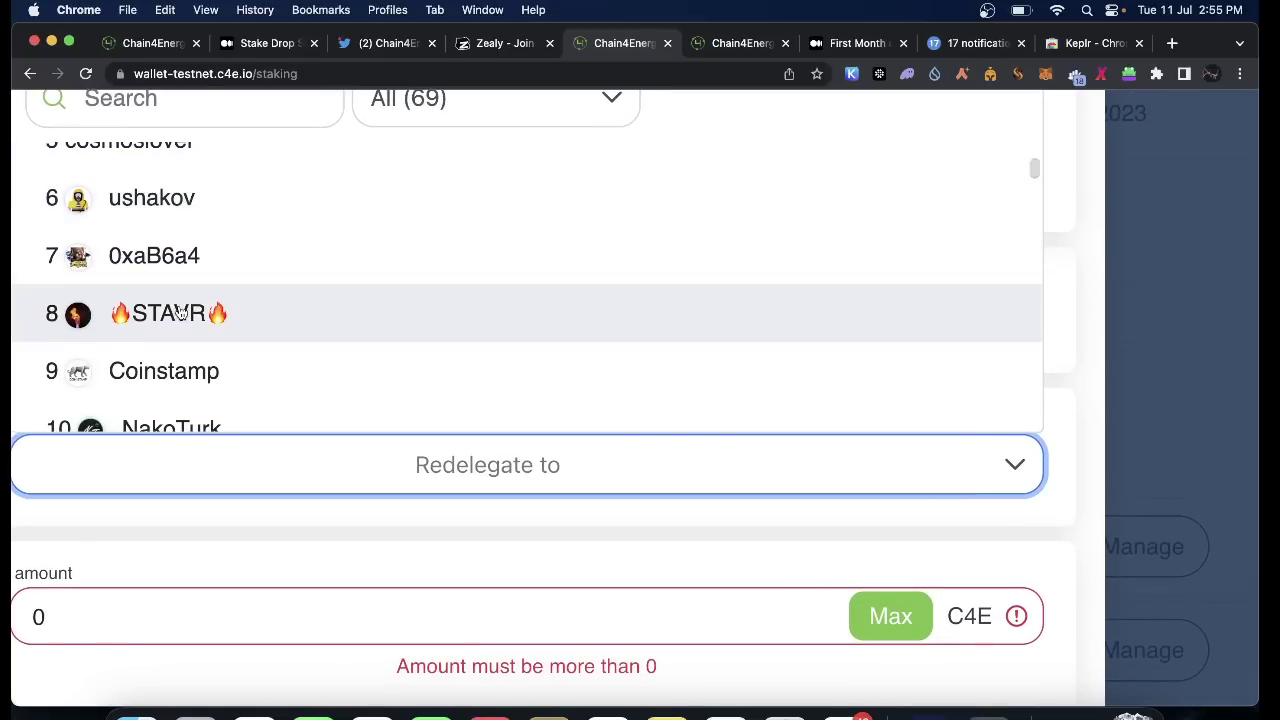
scroll(180, 313, down, 1)
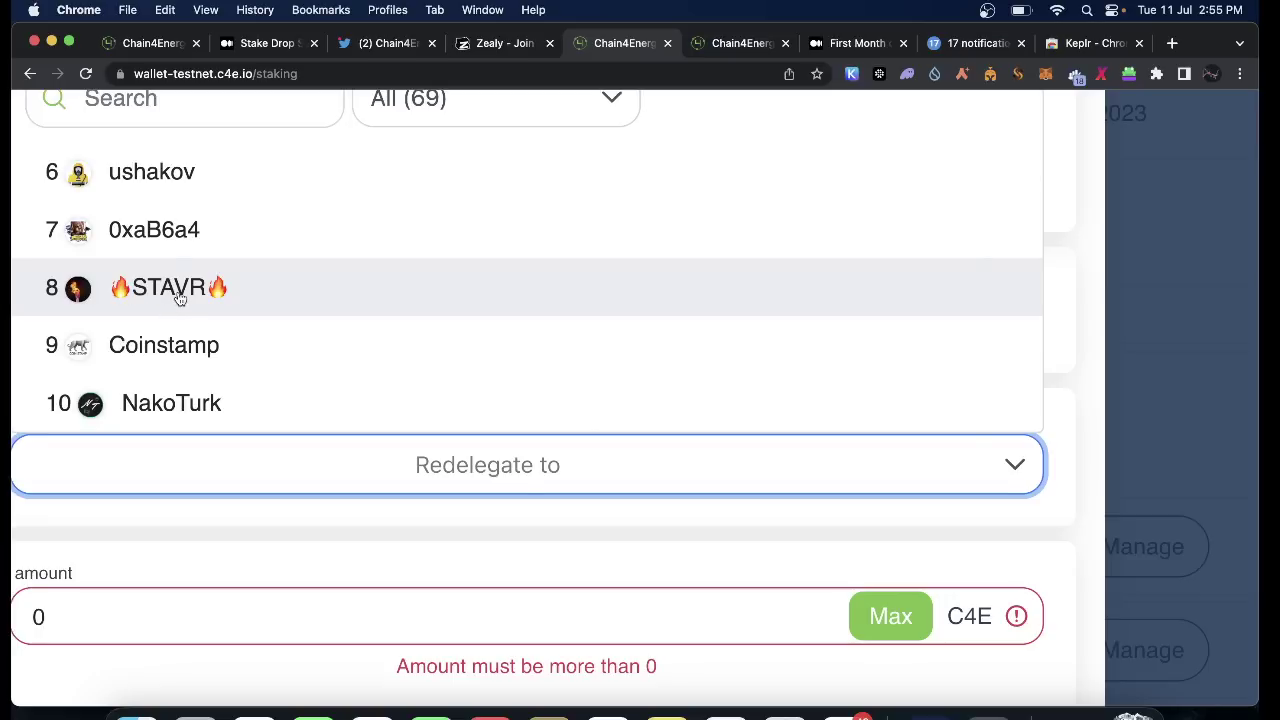
click(178, 297)
scroll(178, 297, down, 3)
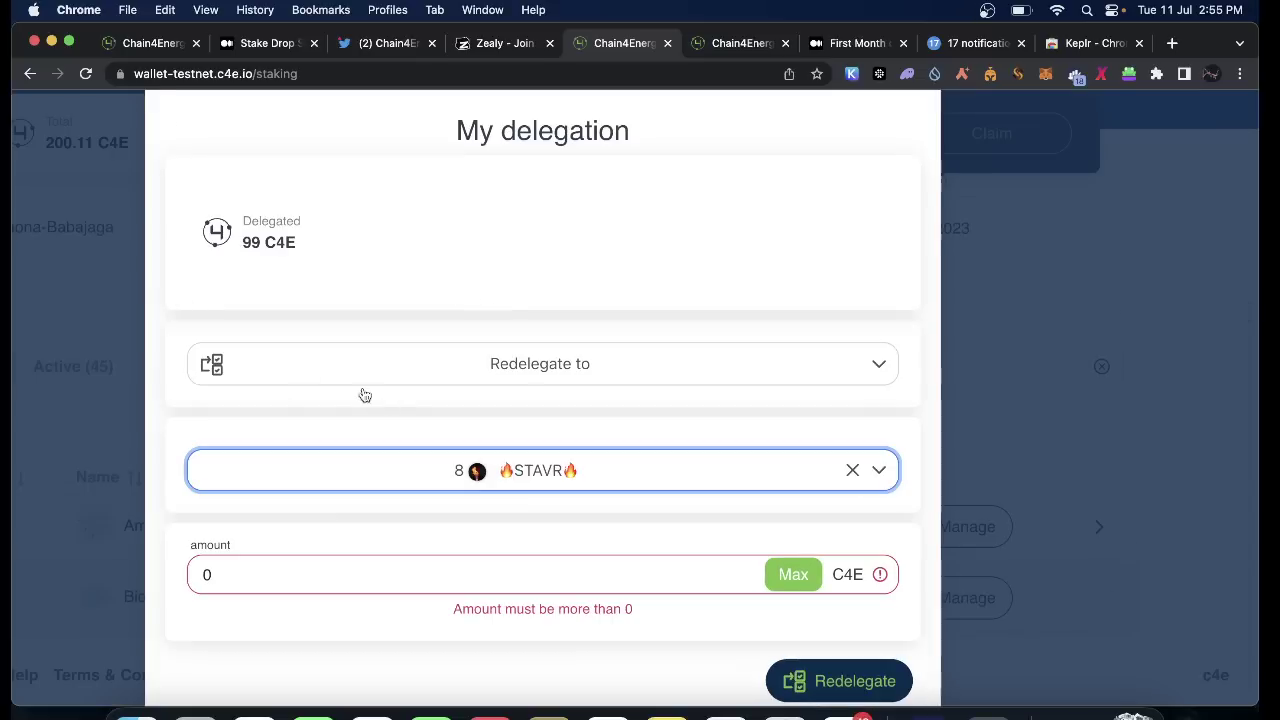
Redelegate 5 C4E from Amona-Babajaga to STAVR and approve the transaction in Leap Cosmos Wallet with the low gas fee
click(280, 581)
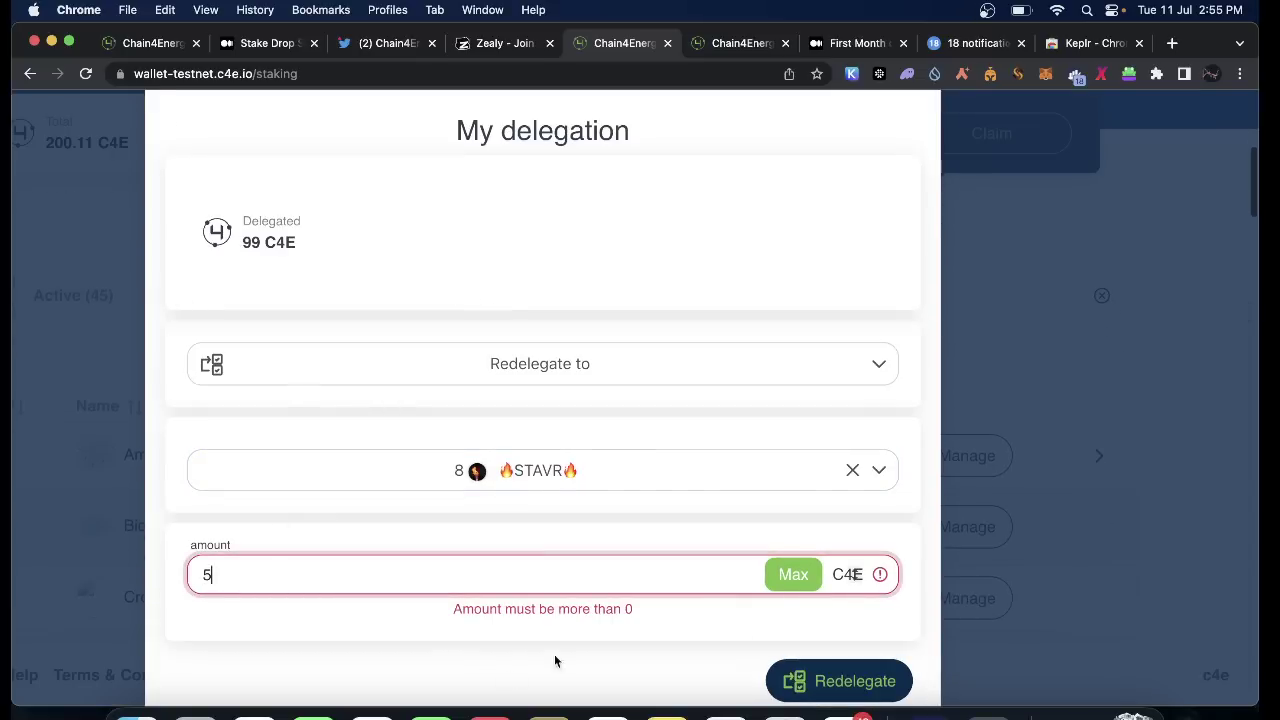
click(841, 676)
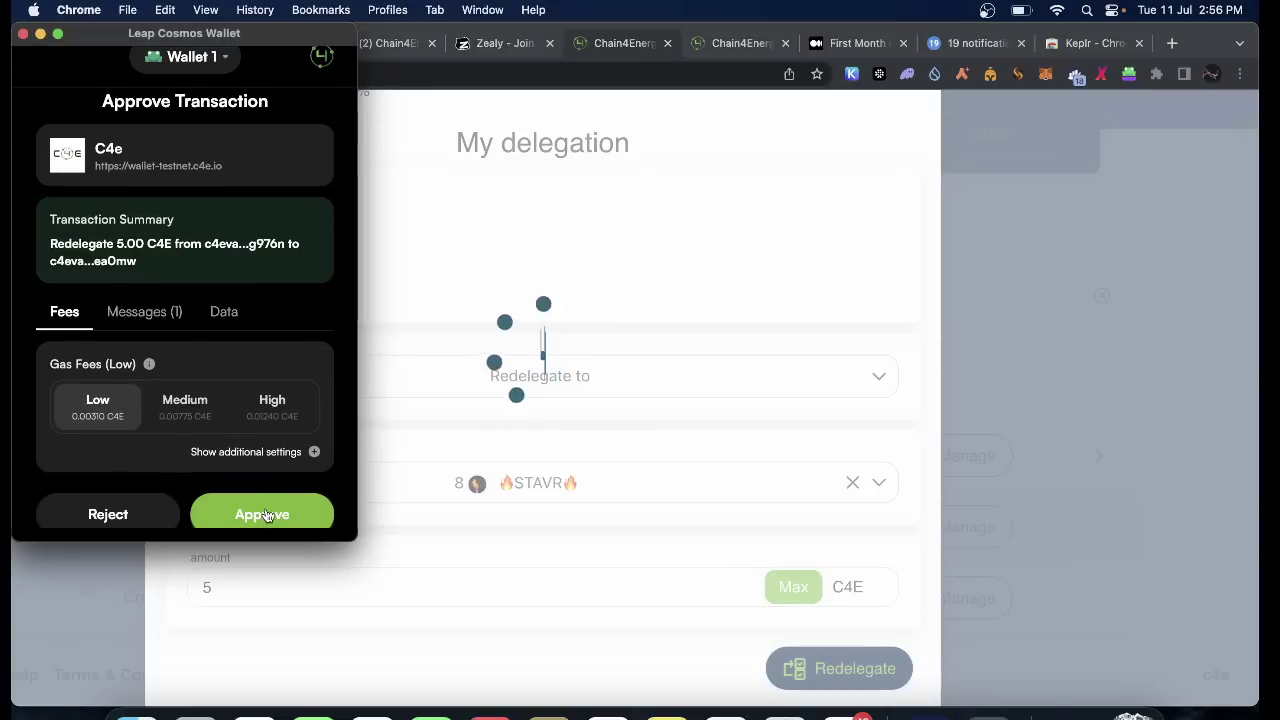
click(264, 514)
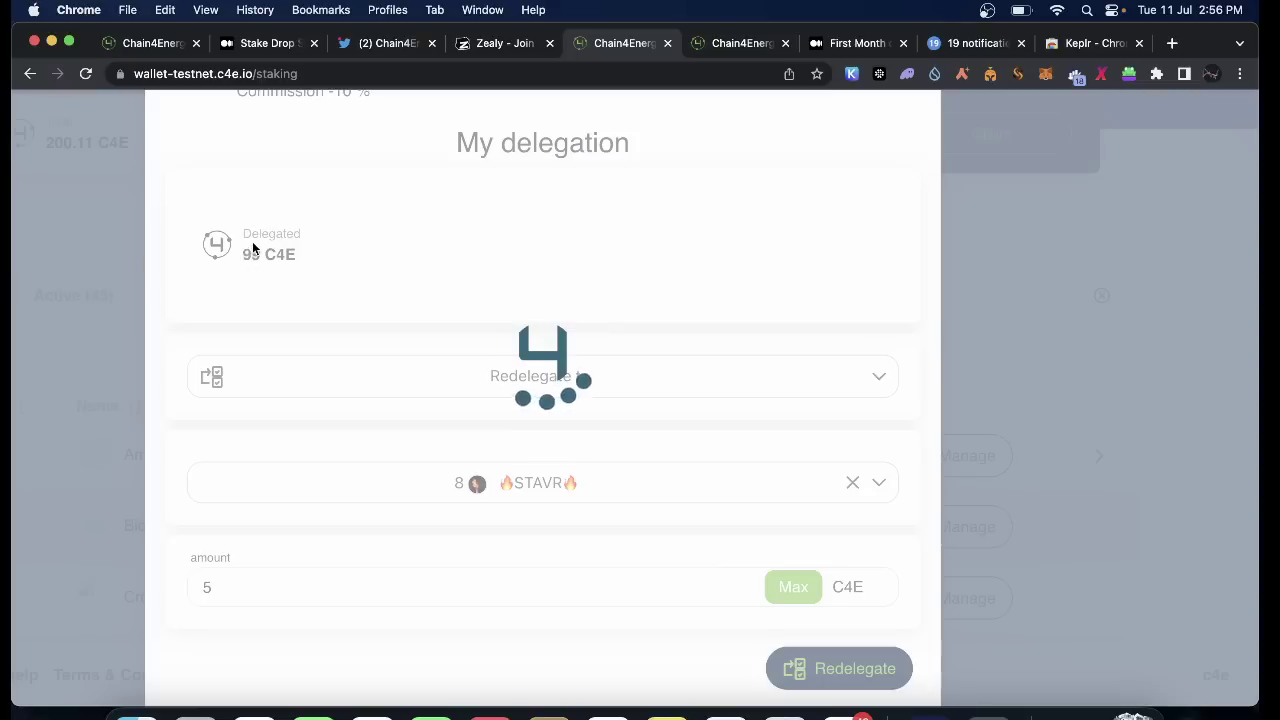
scroll(247, 257, up, 3)
scroll(247, 257, down, 3)
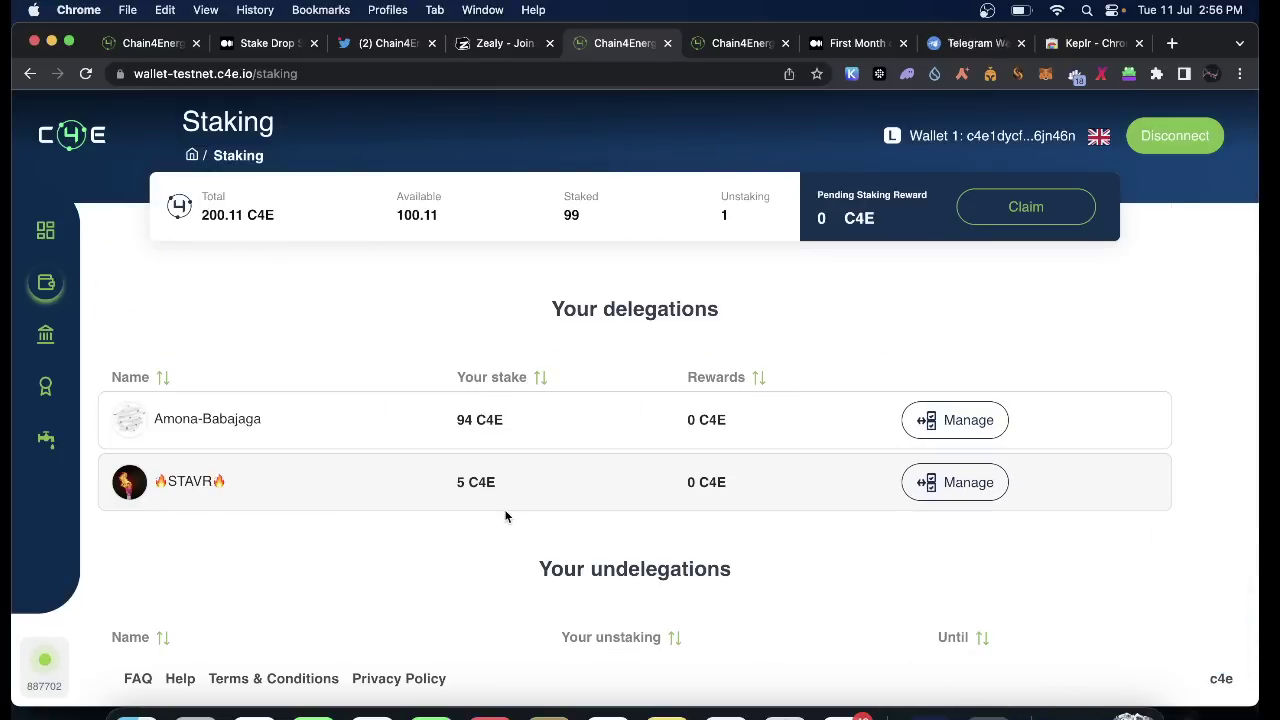
Review the delegations list on the Staking page, comparing the stakes held with Amona-Babajaga and STAVR
scroll(397, 411, up, 5)
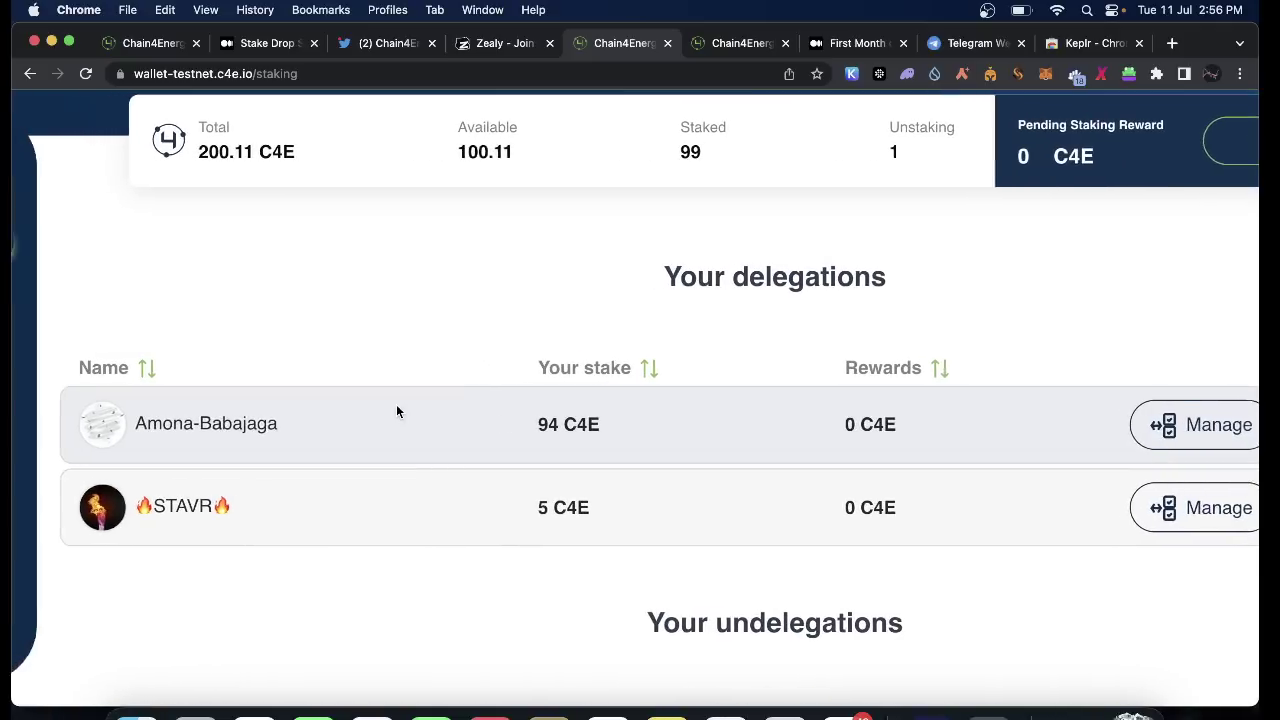
scroll(676, 288, up, 2)
scroll(686, 290, down, 4)
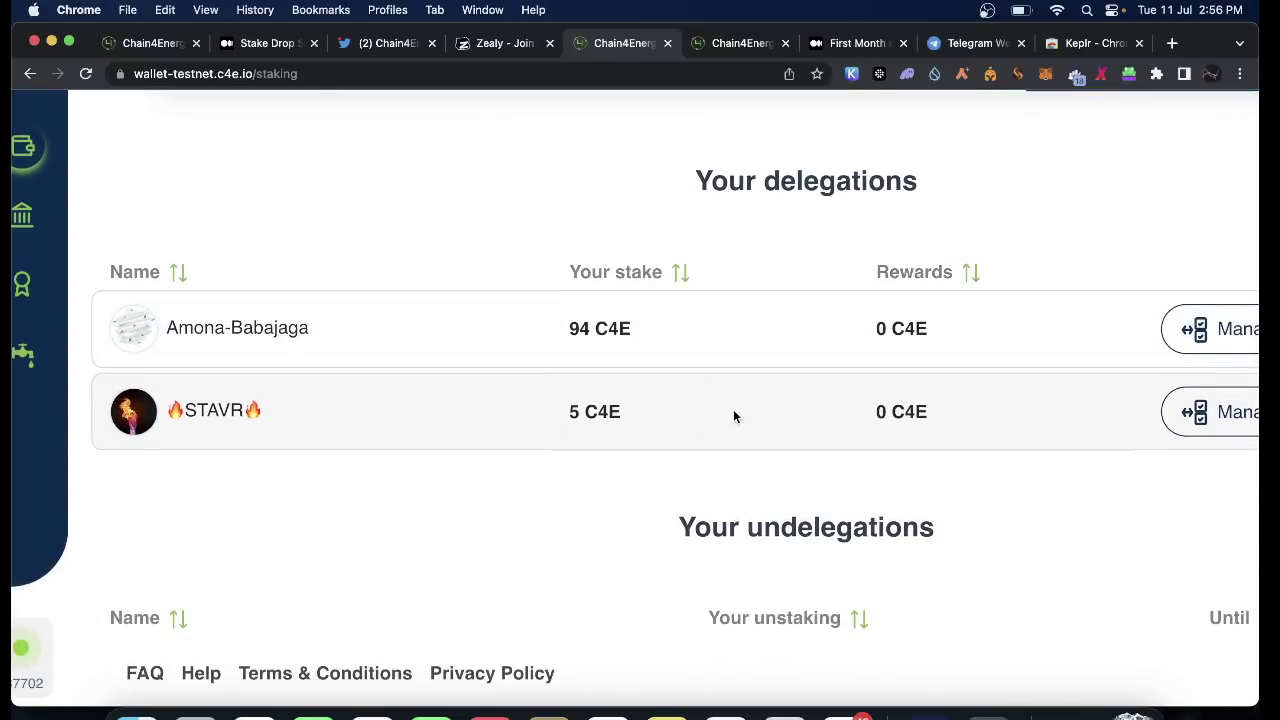
scroll(733, 416, down, 5)
Return to the Zealy questboard and view the Join C4E International Group quest under Small steps for a man
click(492, 47)
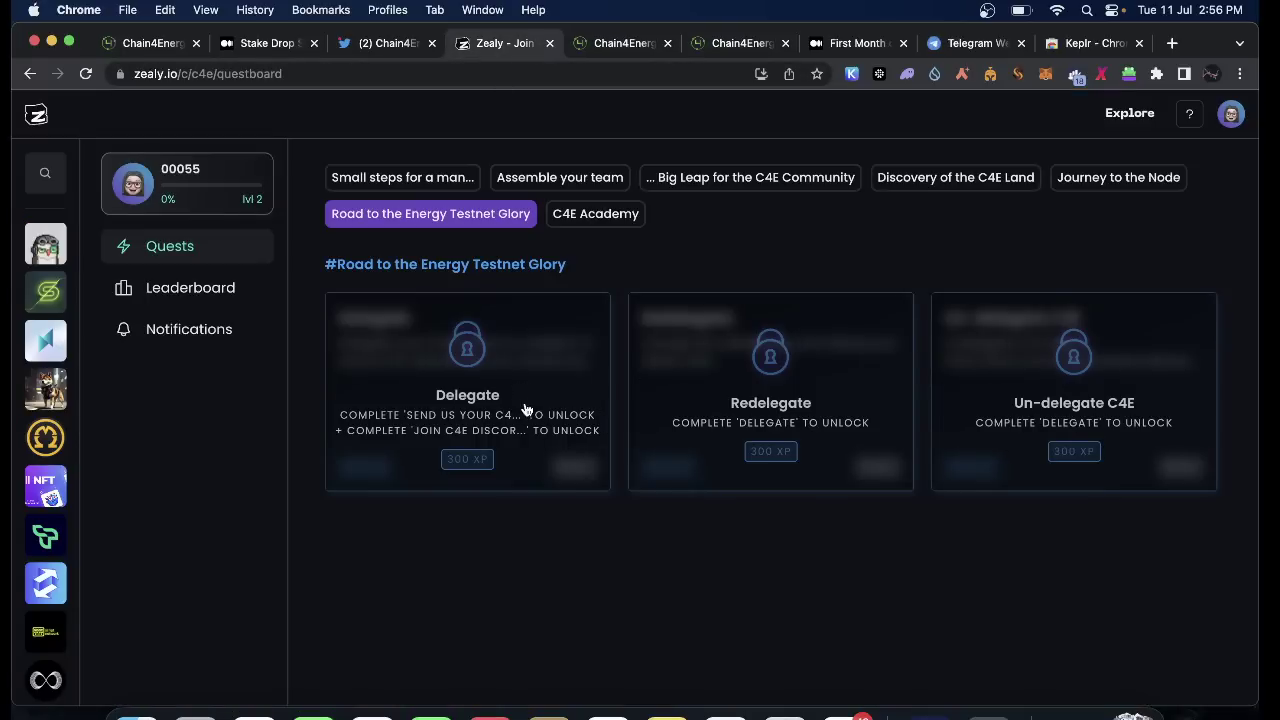
scroll(455, 682, up, 10)
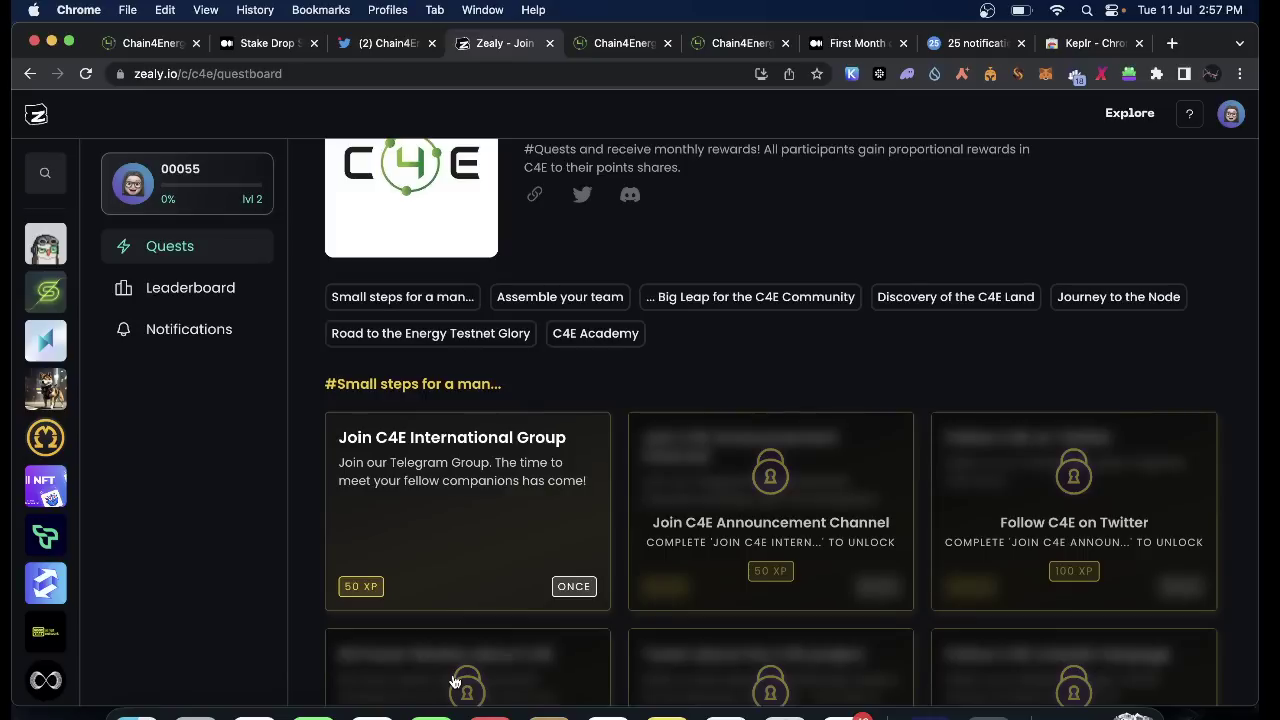
click(403, 296)
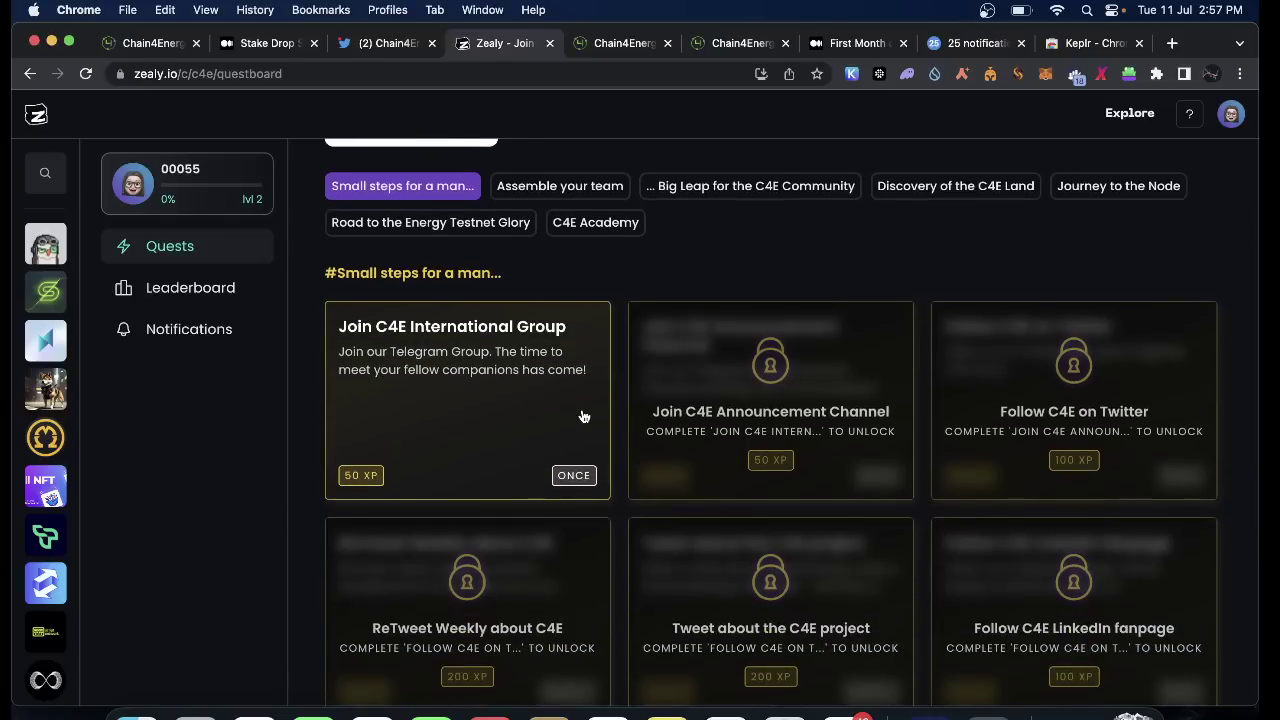
click(491, 411)
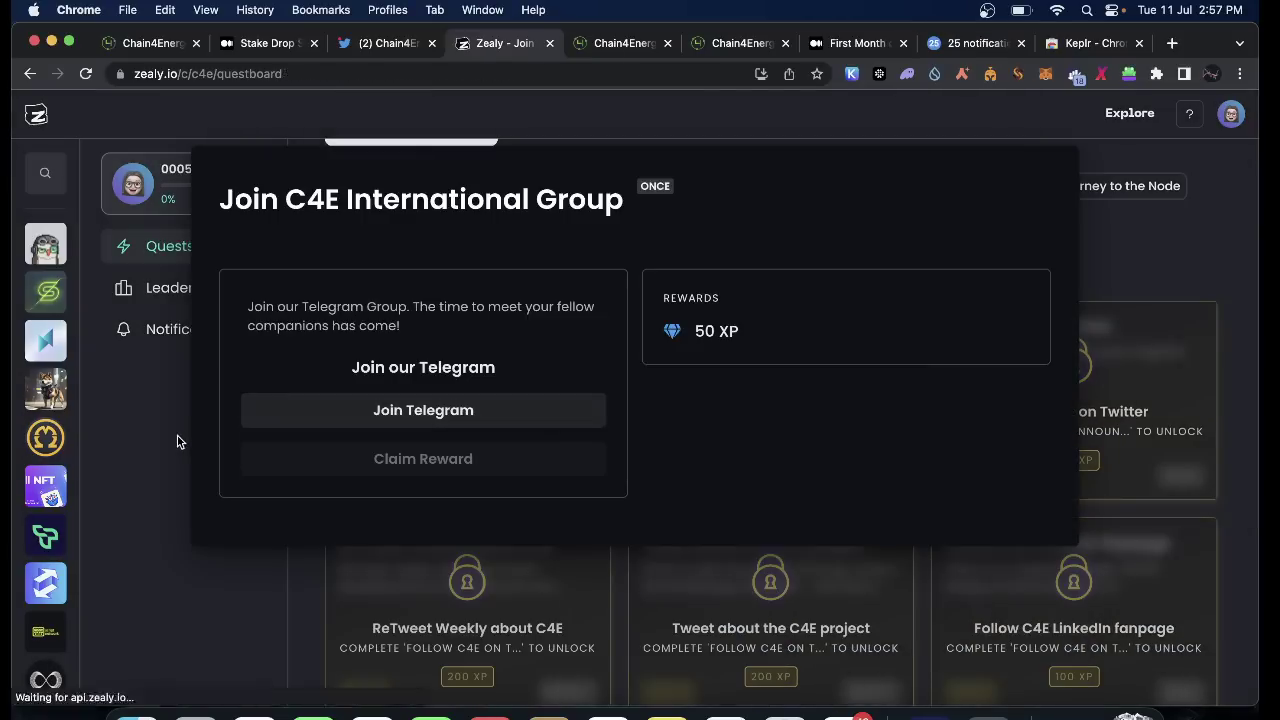
click(178, 441)
Filter the questboard to Big Leap for the C4E Community and open the Install Leap Wallet Browser Extensions quest
click(527, 193)
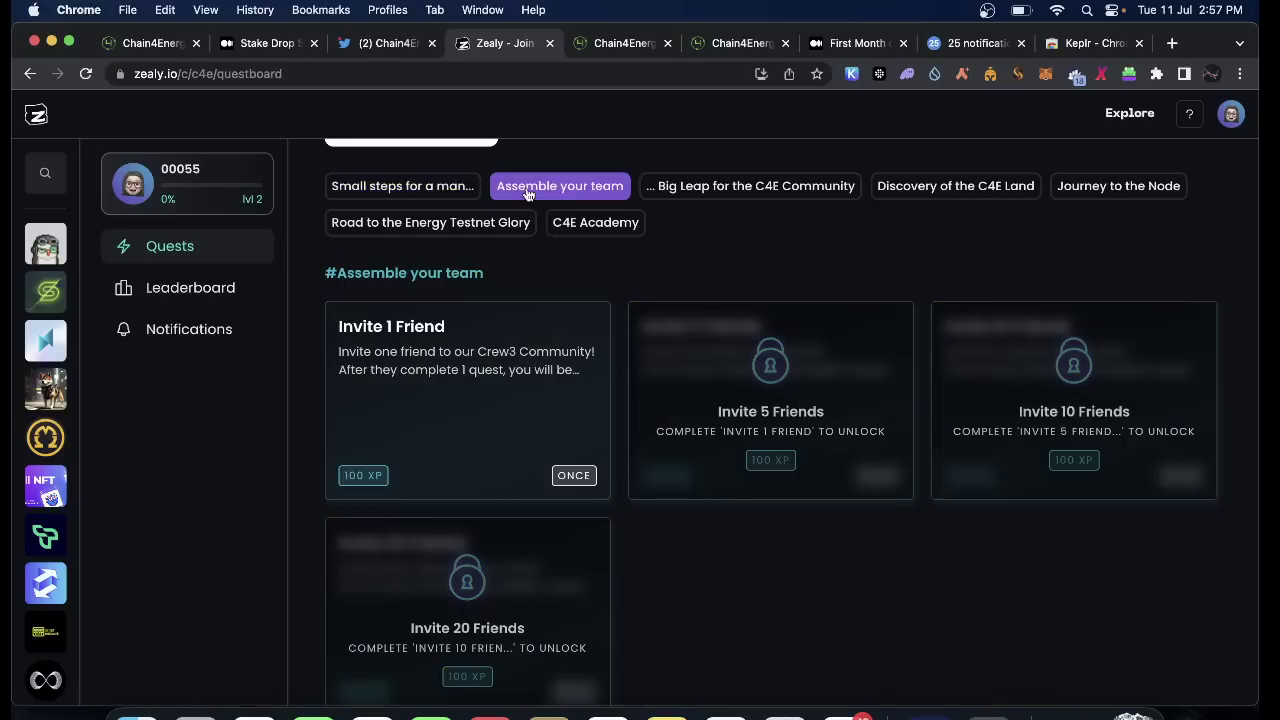
click(583, 188)
click(740, 190)
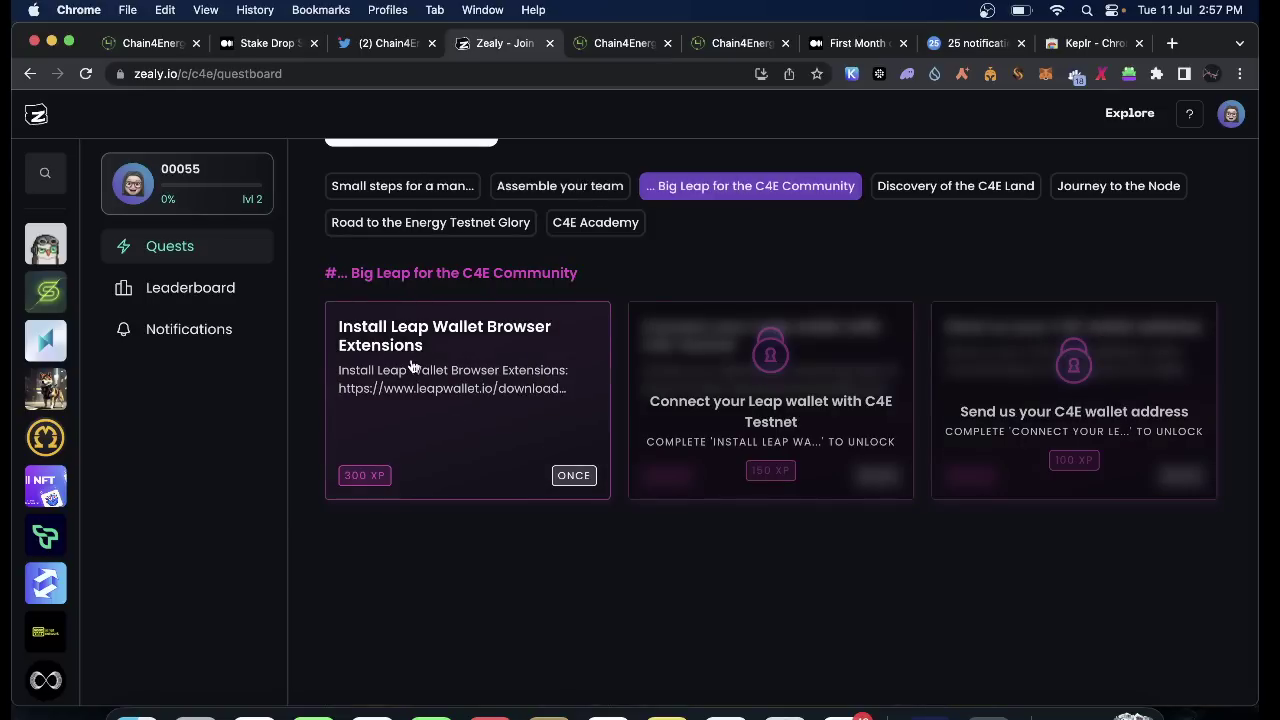
click(452, 394)
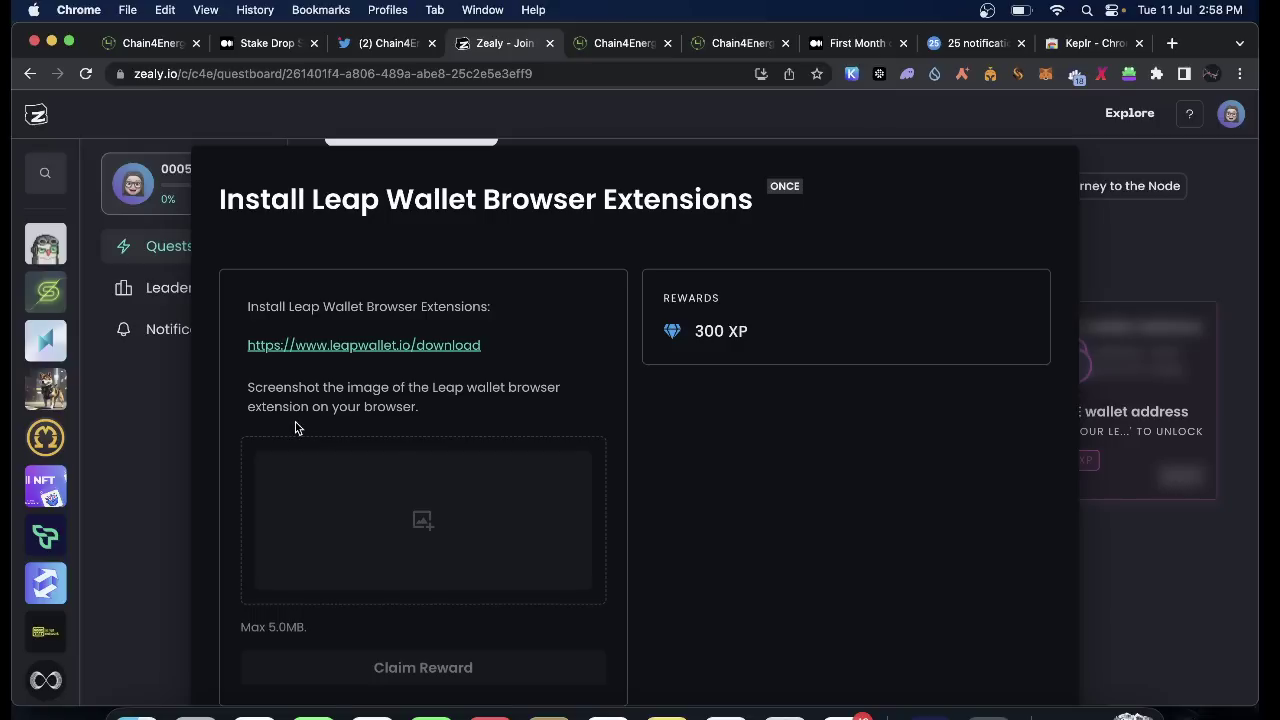
Capture a screenshot of the Leap wallet extension showing the C4E portfolio and attach it to the open quest
scroll(417, 505, down, 2)
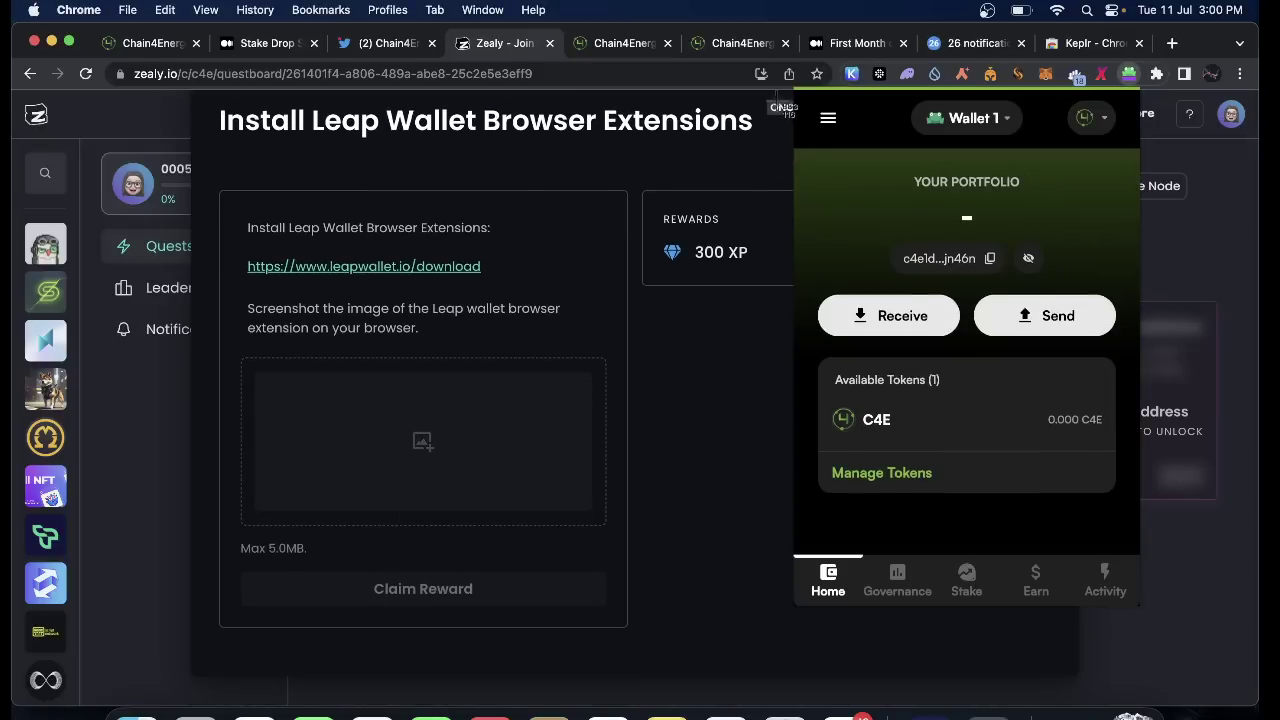
drag(778, 146, 1156, 634)
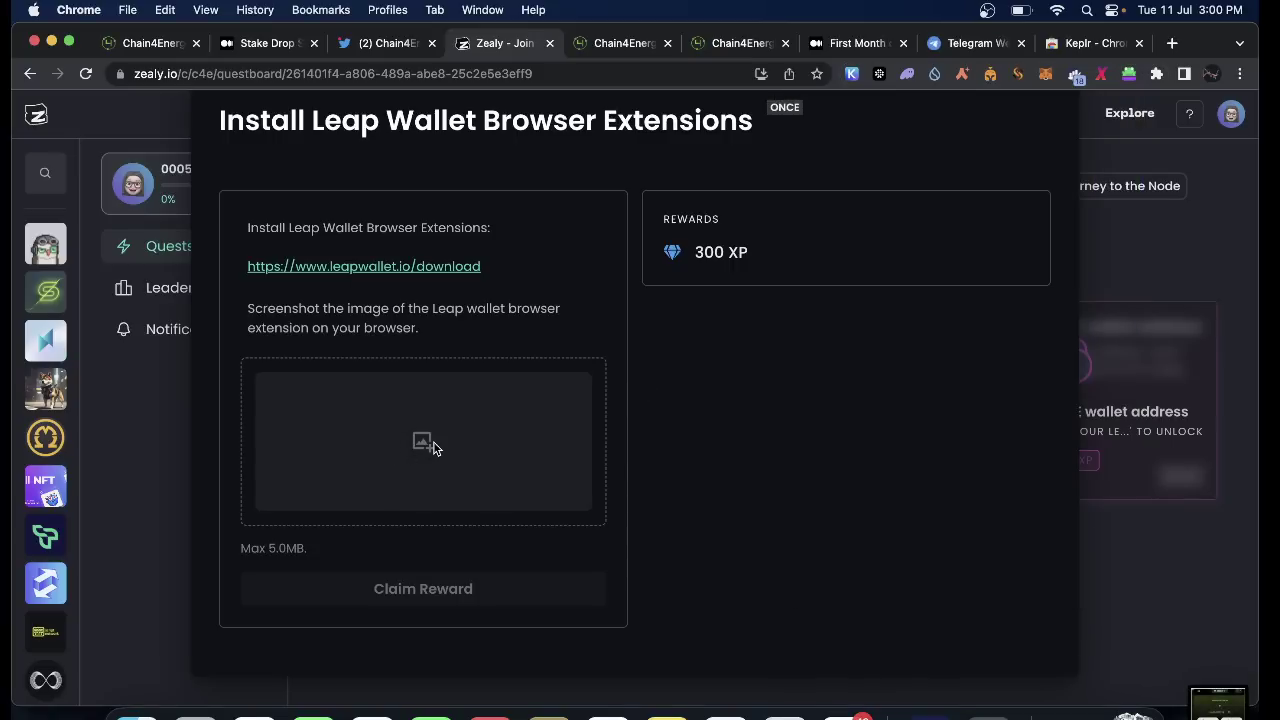
click(414, 448)
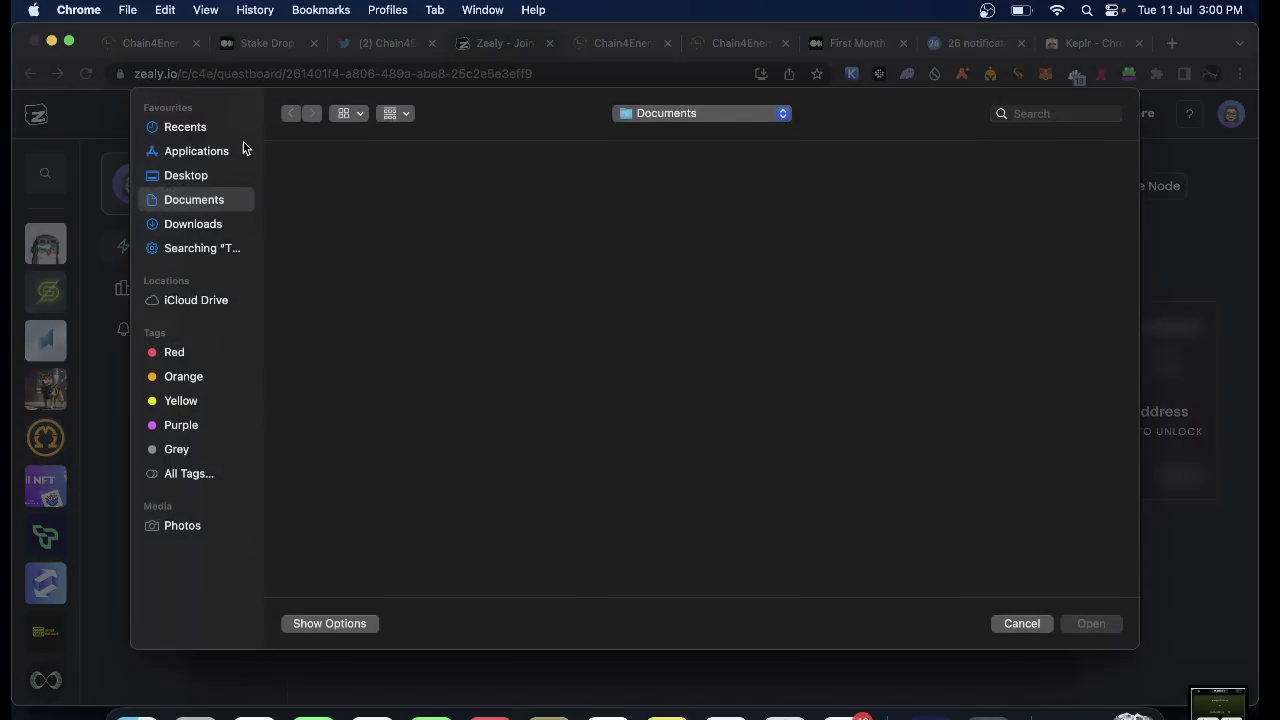
click(198, 130)
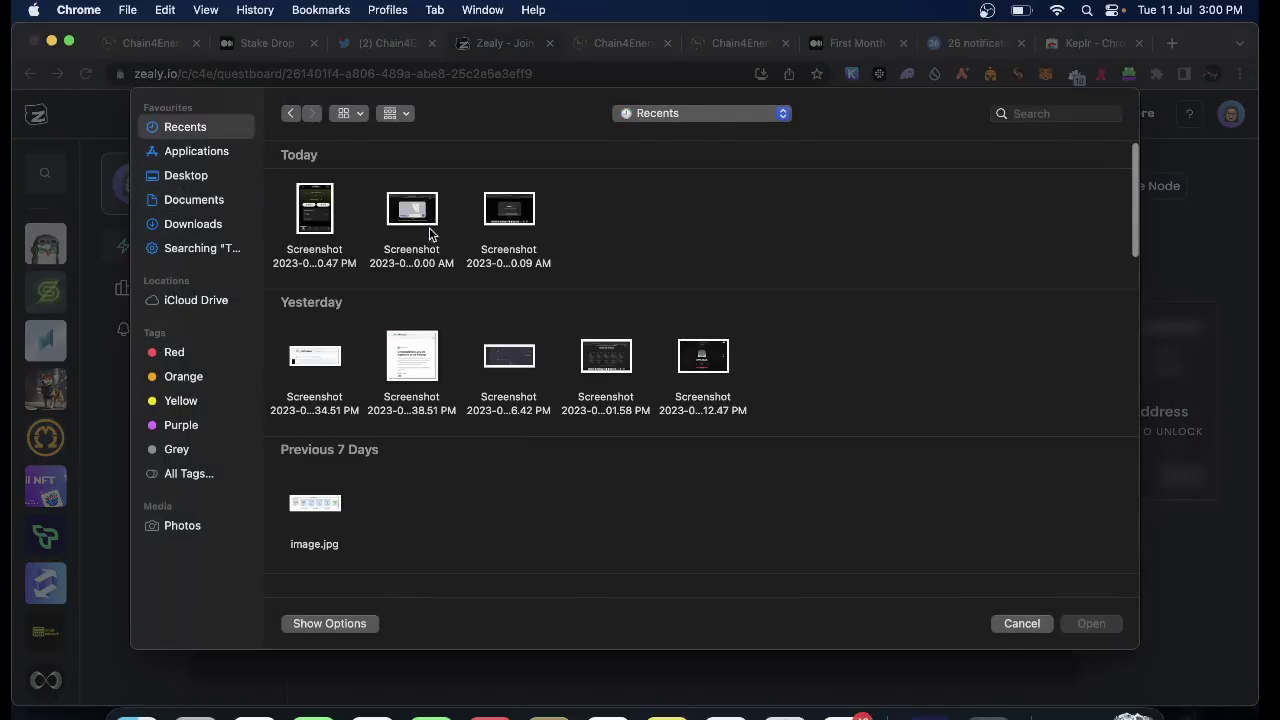
click(311, 220)
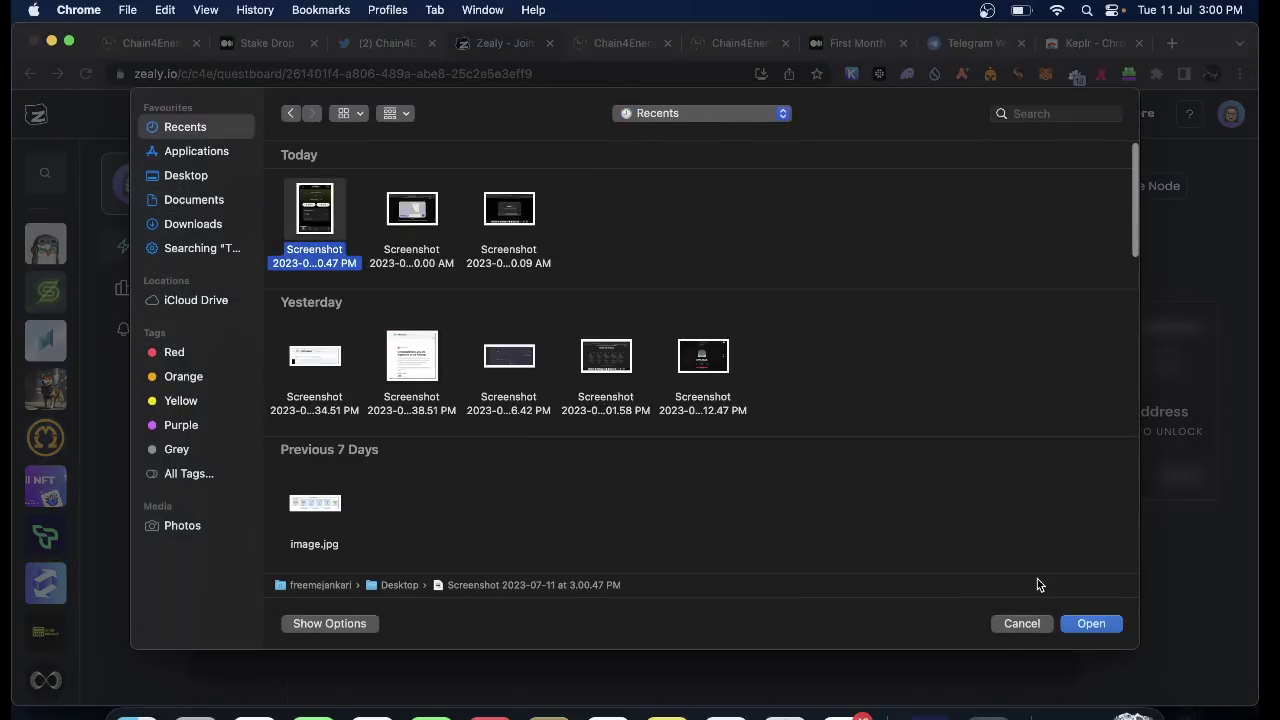
click(1090, 623)
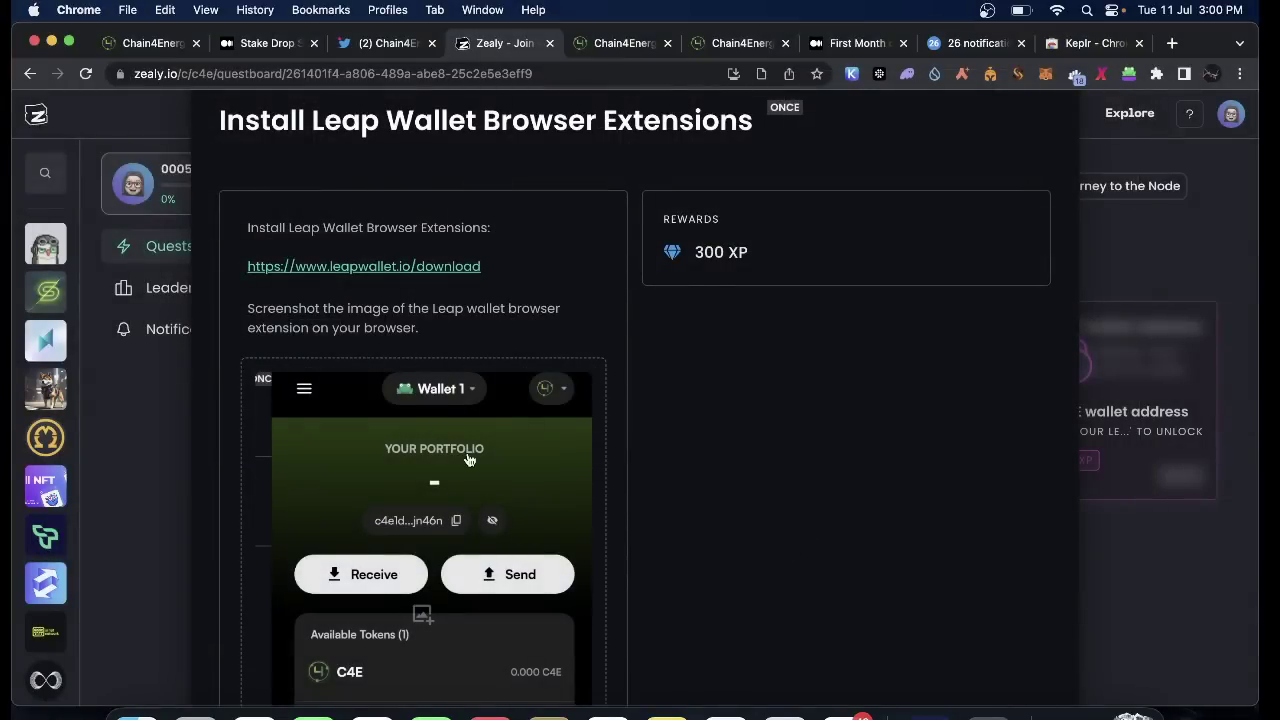
Claim the reward for the Install Leap Wallet Browser Extensions quest
scroll(469, 460, down, 5)
scroll(480, 480, down, 2)
click(457, 568)
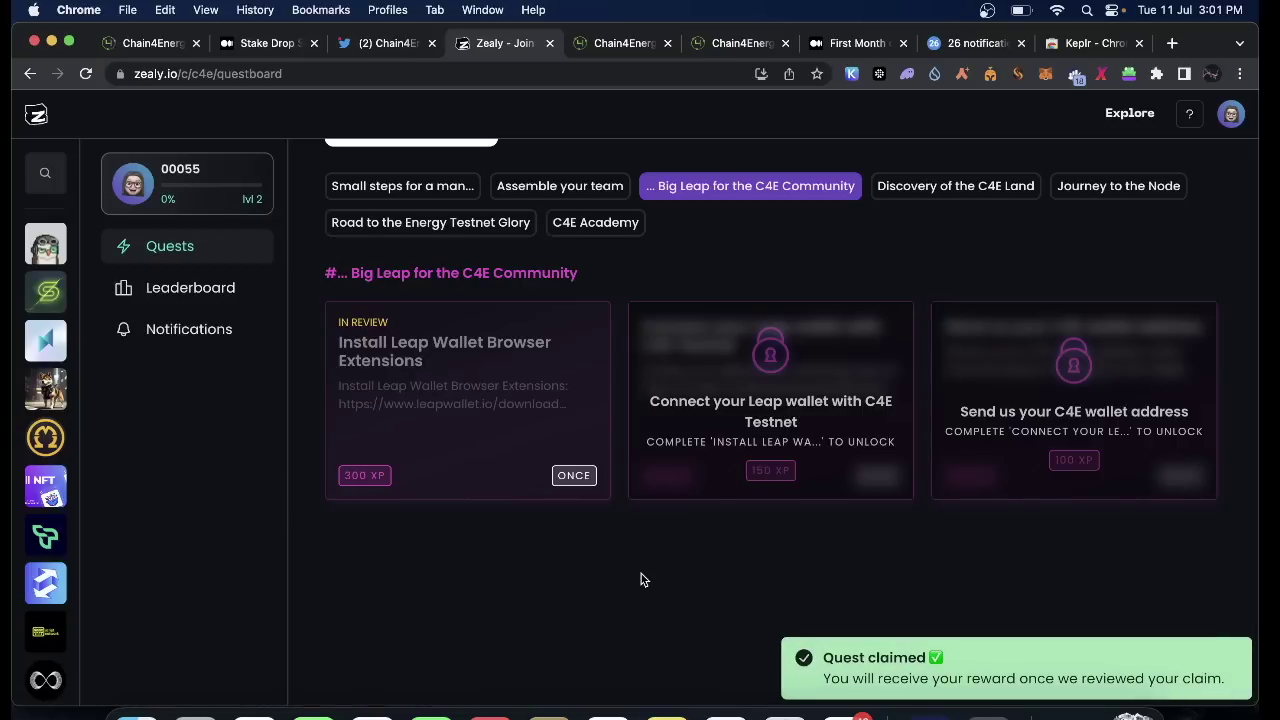
Examine the review status and unlock conditions of the Big Leap for the C4E Community quests
scroll(647, 415, down, 1)
scroll(647, 415, down, 3)
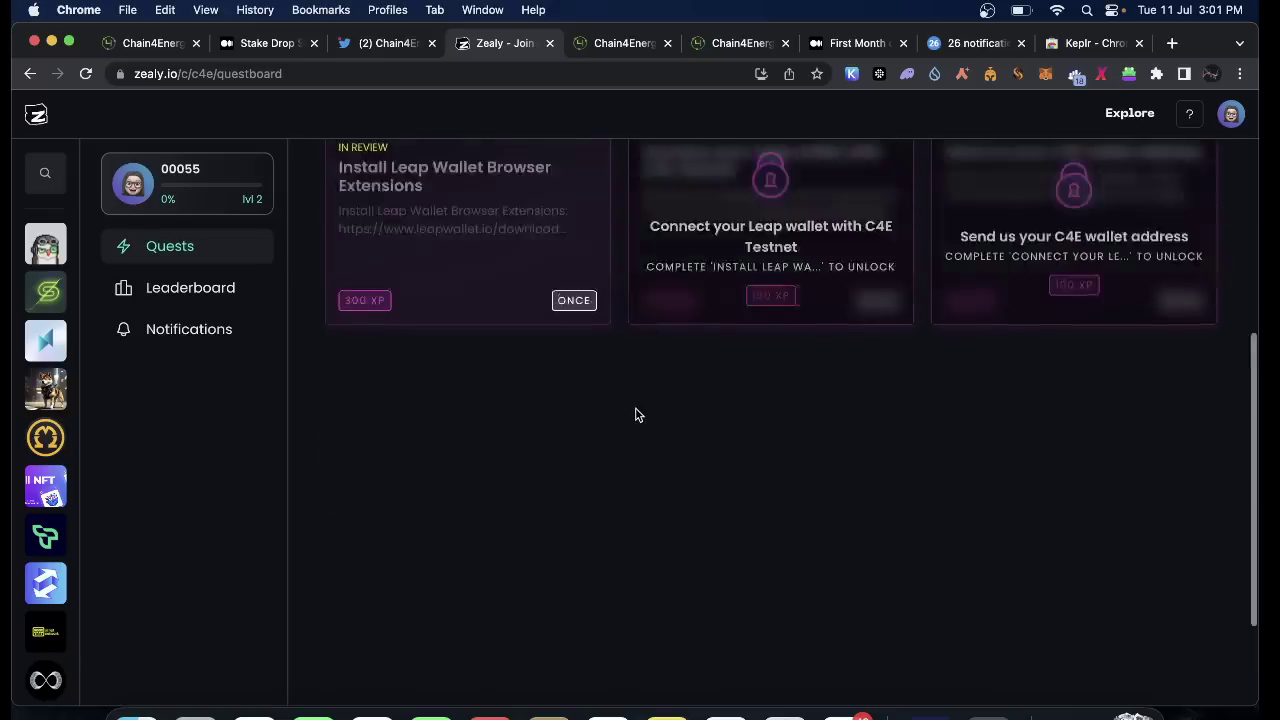
scroll(634, 414, up, 3)
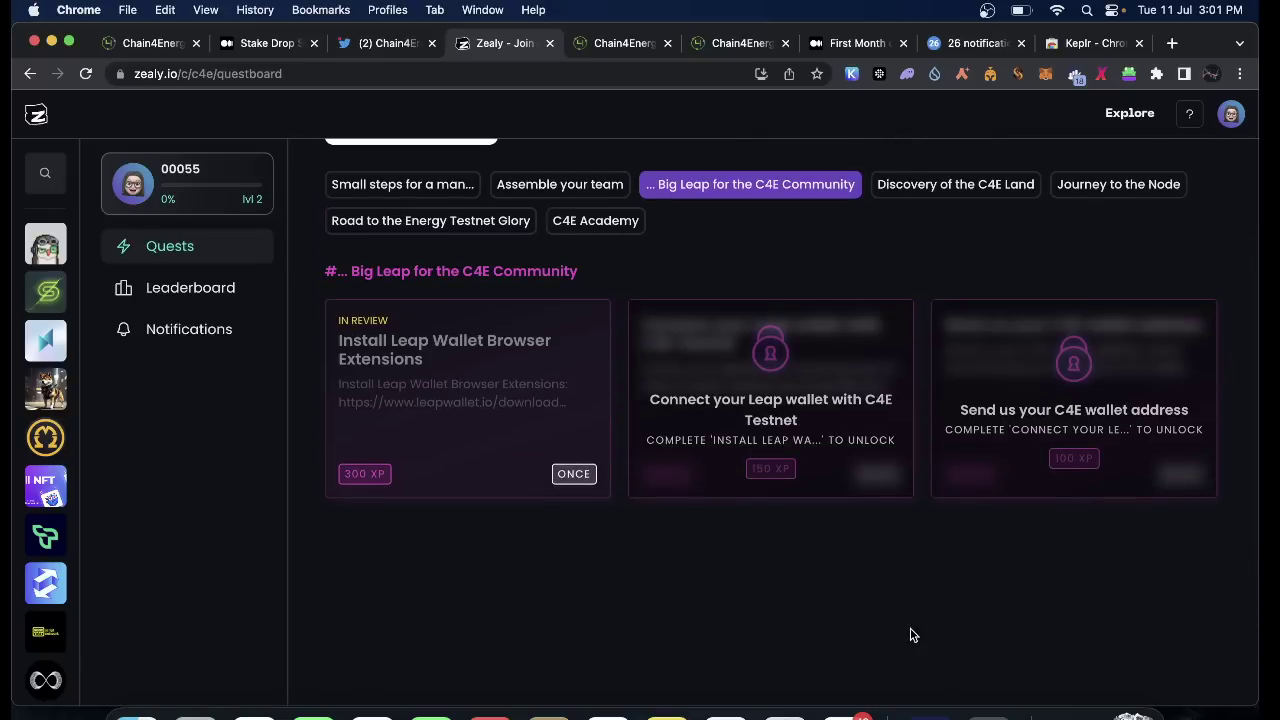
click(925, 710)
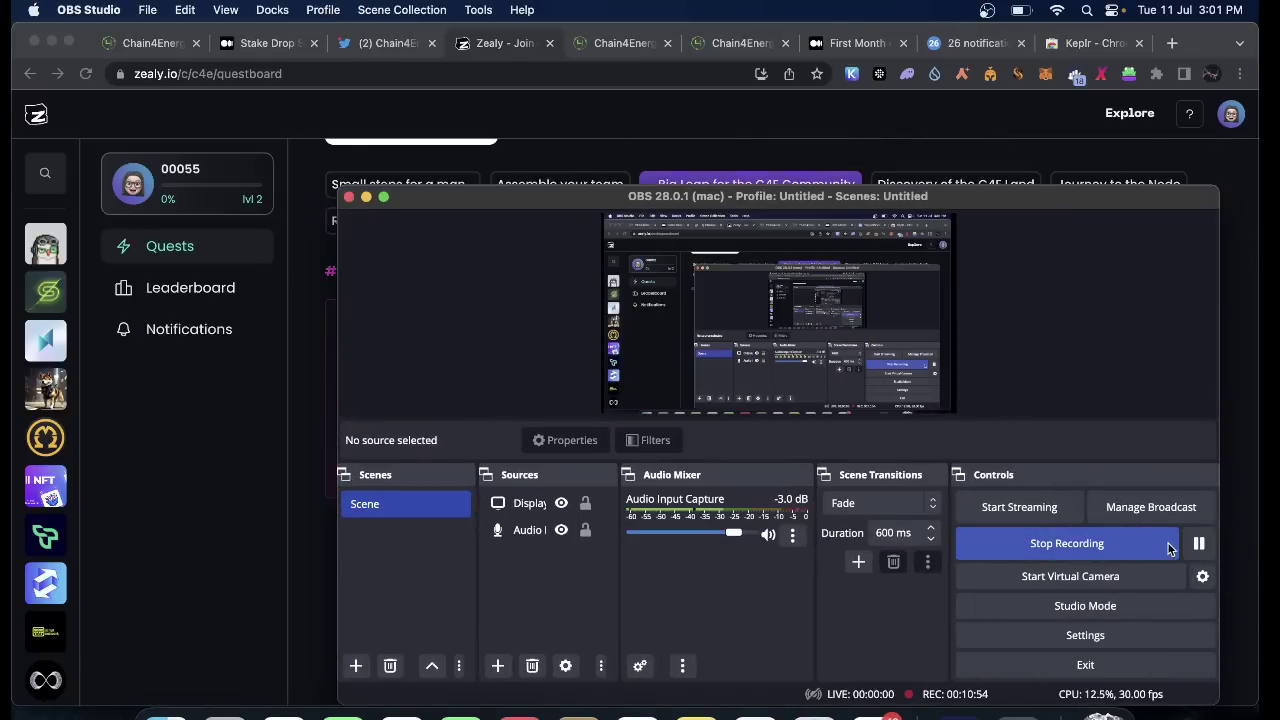
key(super+Tab)
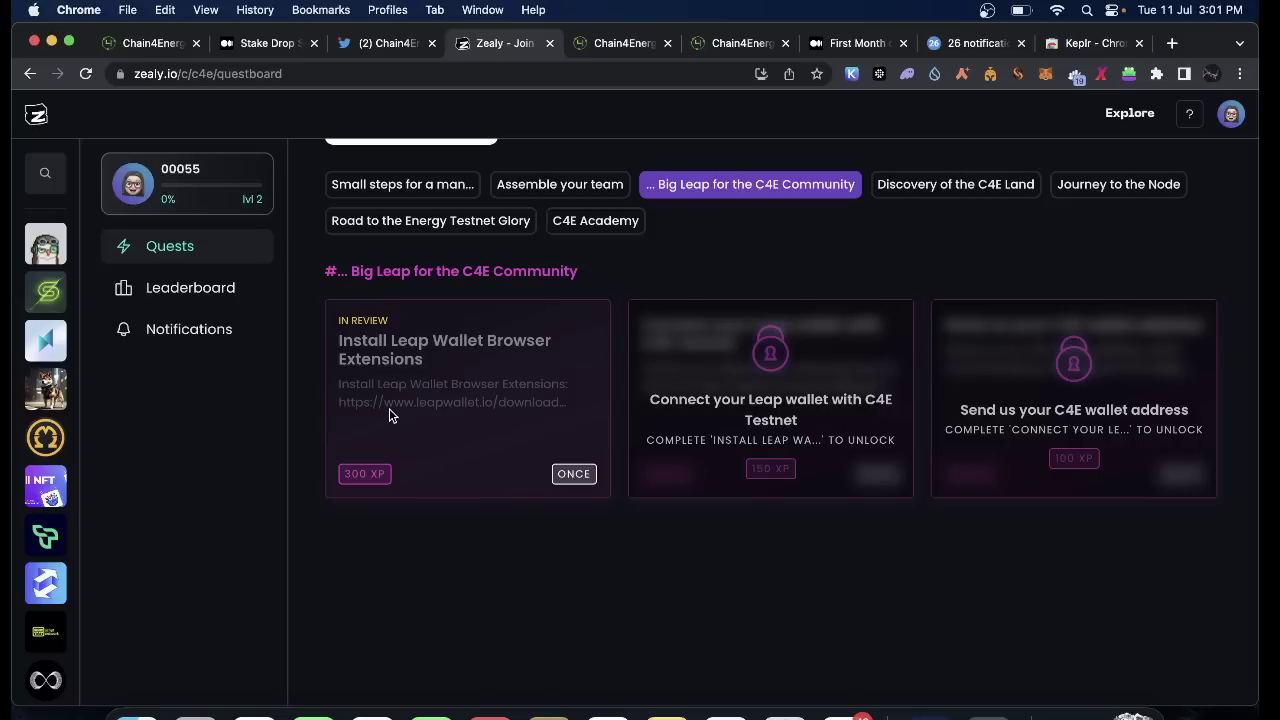
scroll(590, 310, up, 1)
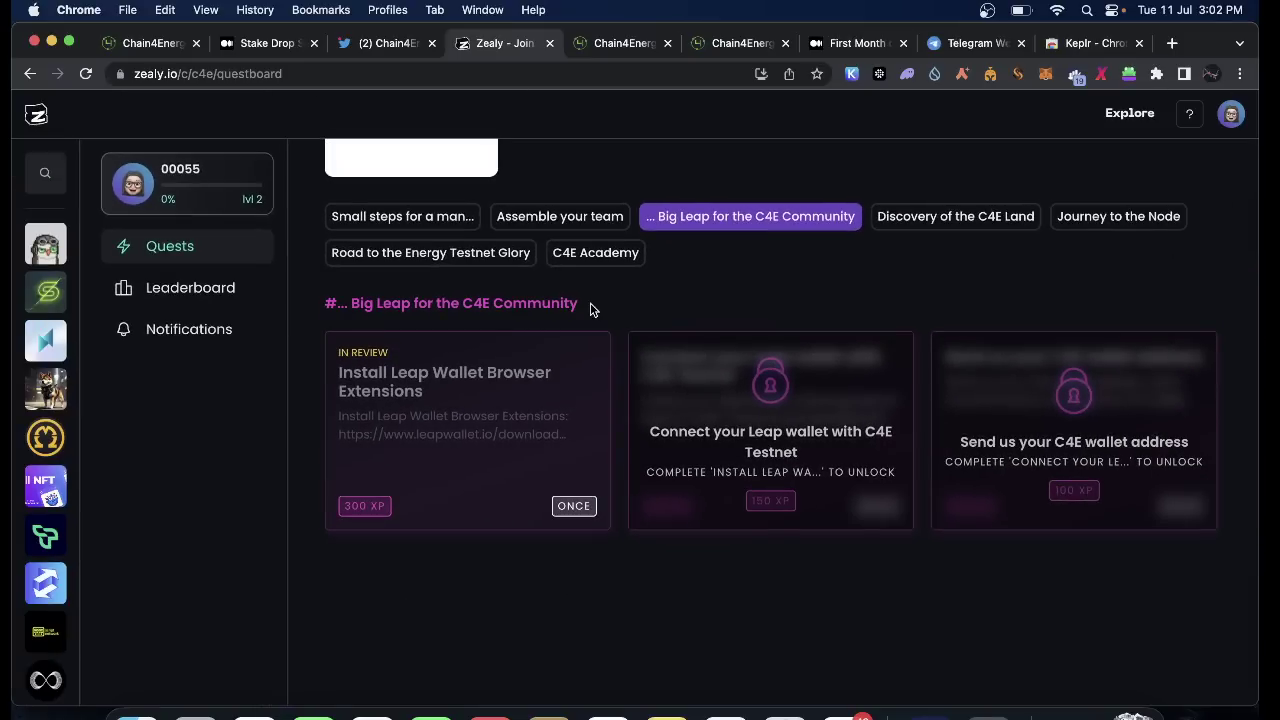
scroll(729, 423, up, 5)
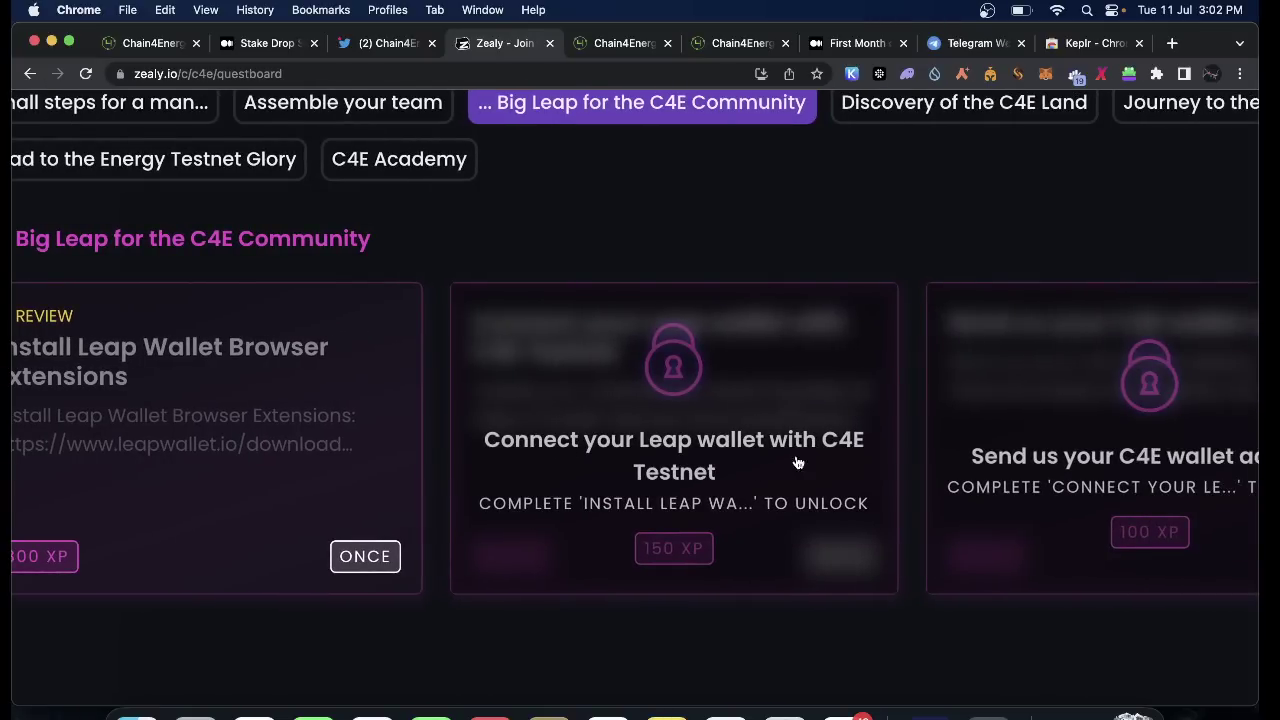
Go to the C4E testnet Staking page and take a full-screen screenshot of the delegations and undelegations
click(622, 44)
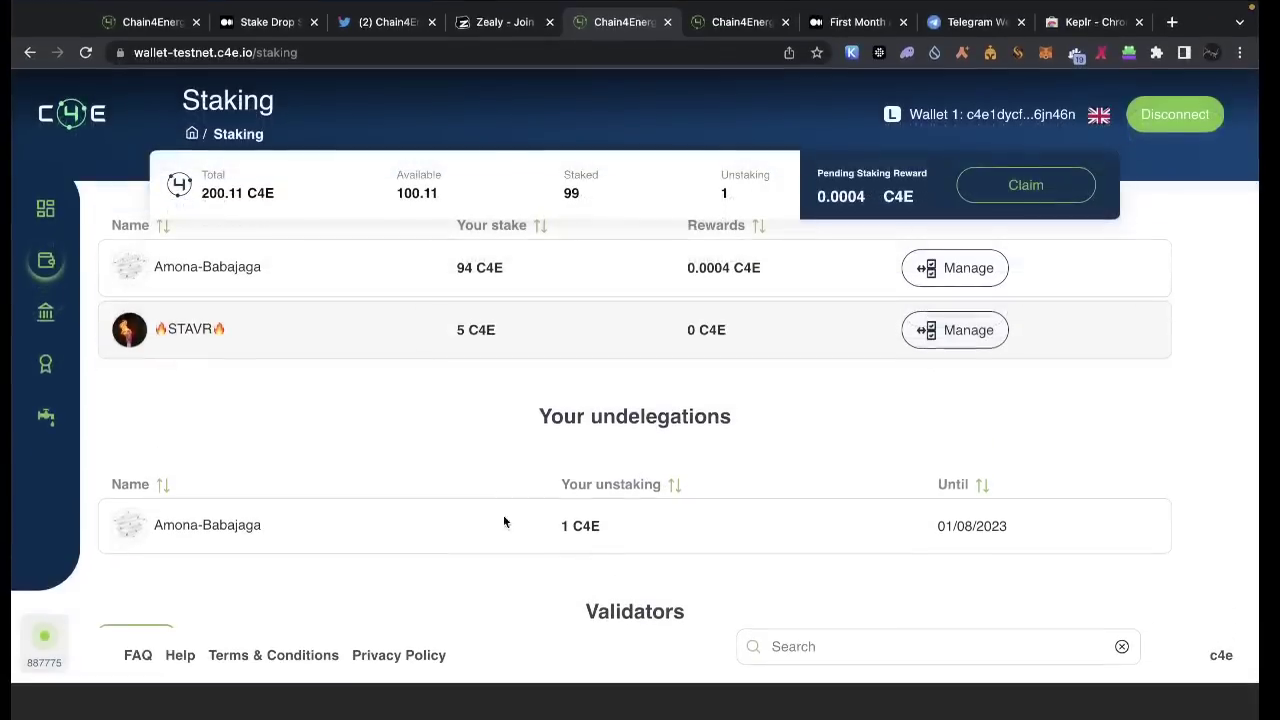
mouse_move(560, 710)
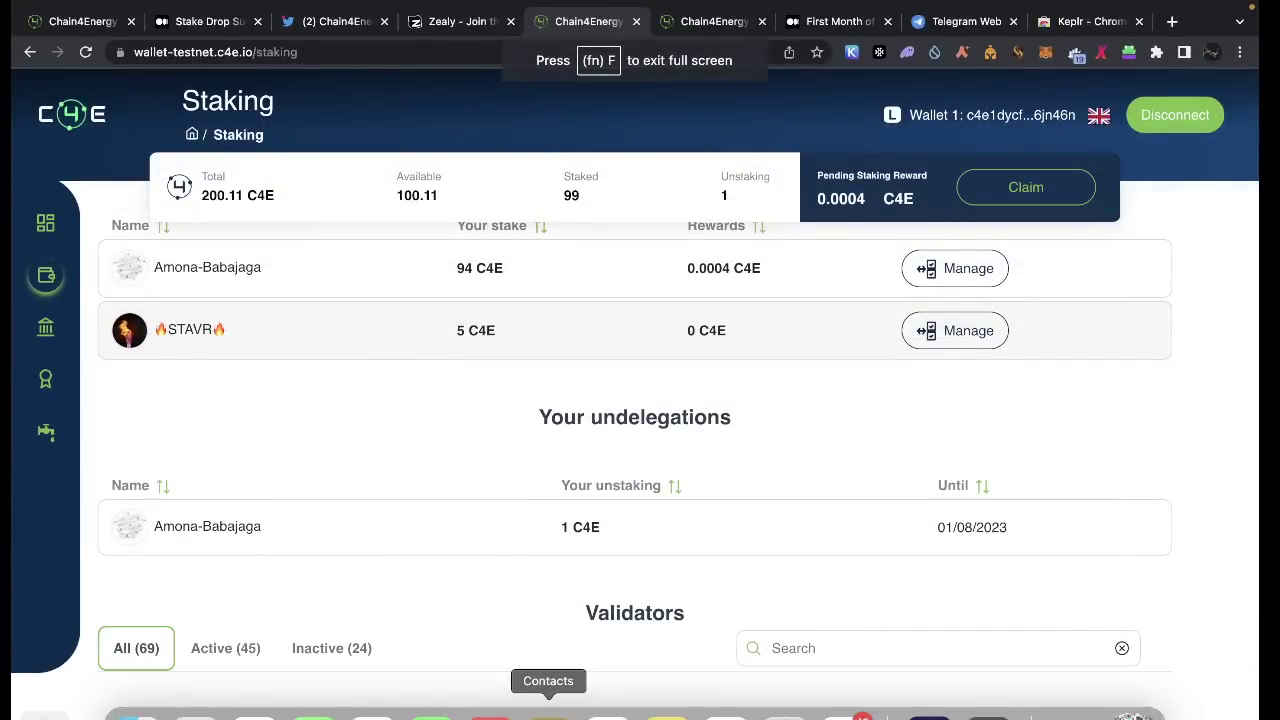
key(super+shift+3)
Reopen the Install Leap Wallet Browser Extensions quest on Zealy, attach Screenshot 2023-07-11 at 8.50.09 AM, and submit the claim
key(super+alt+Left)
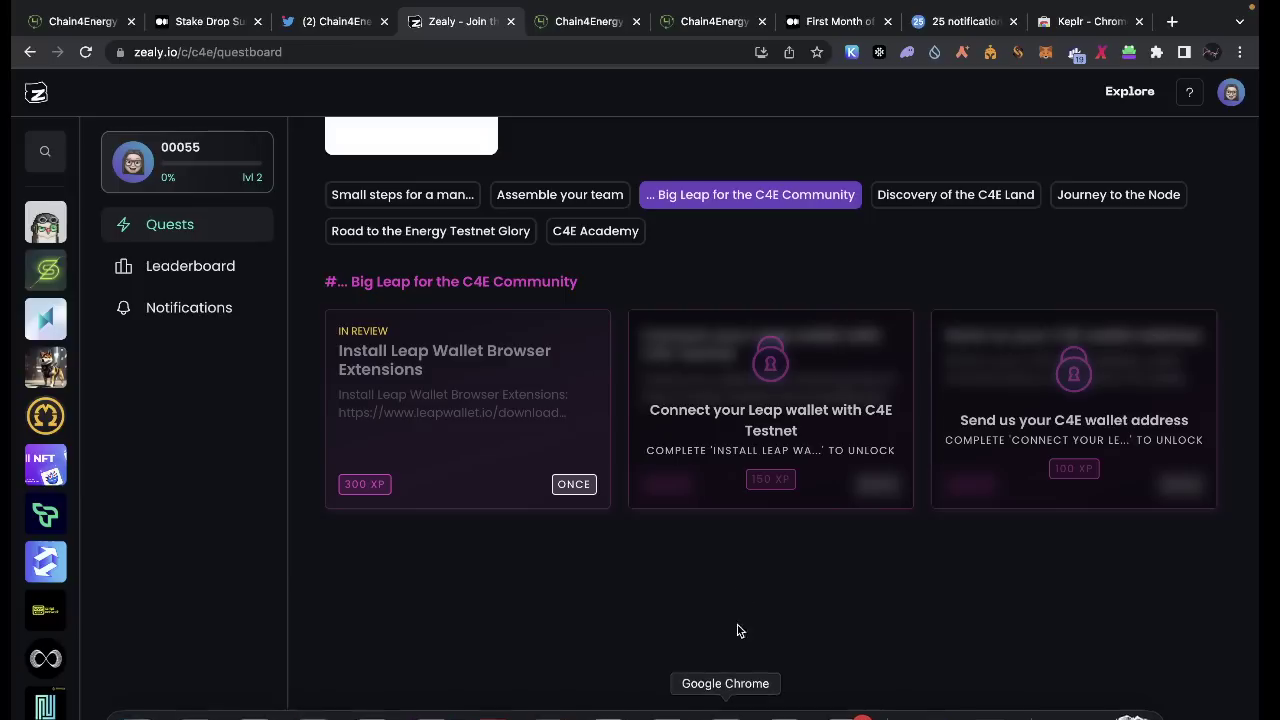
click(770, 451)
click(602, 287)
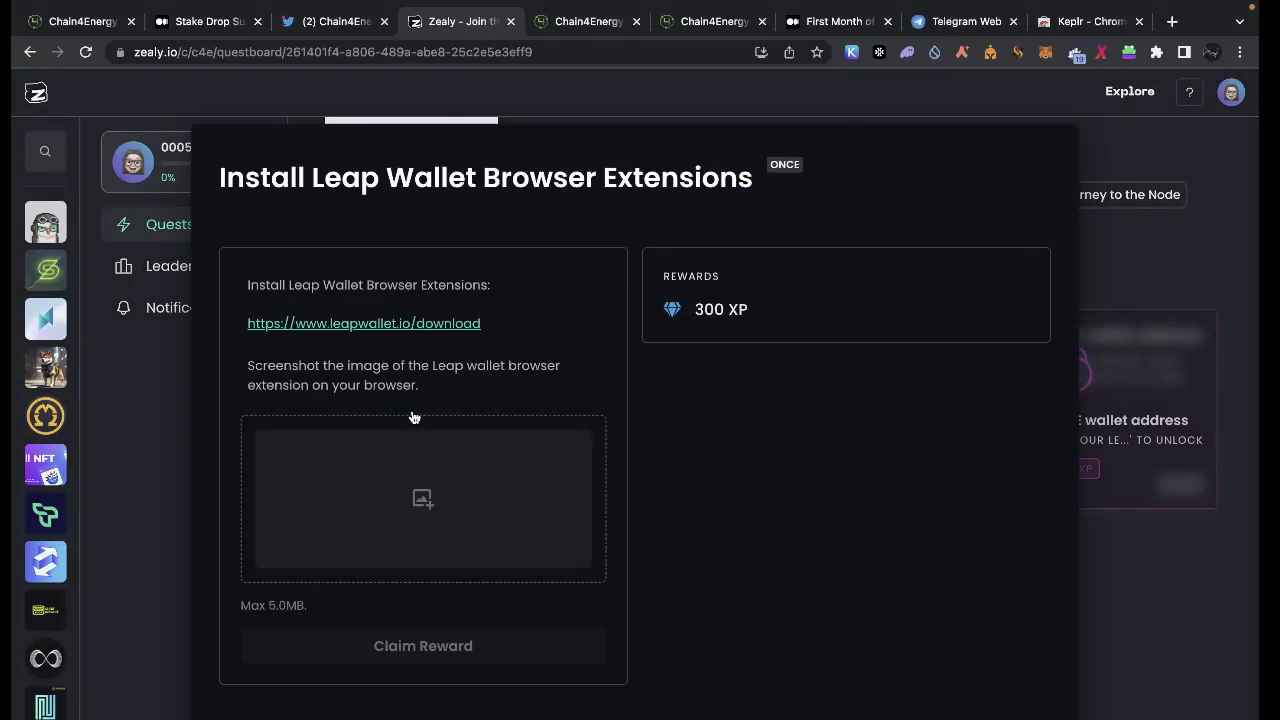
click(413, 420)
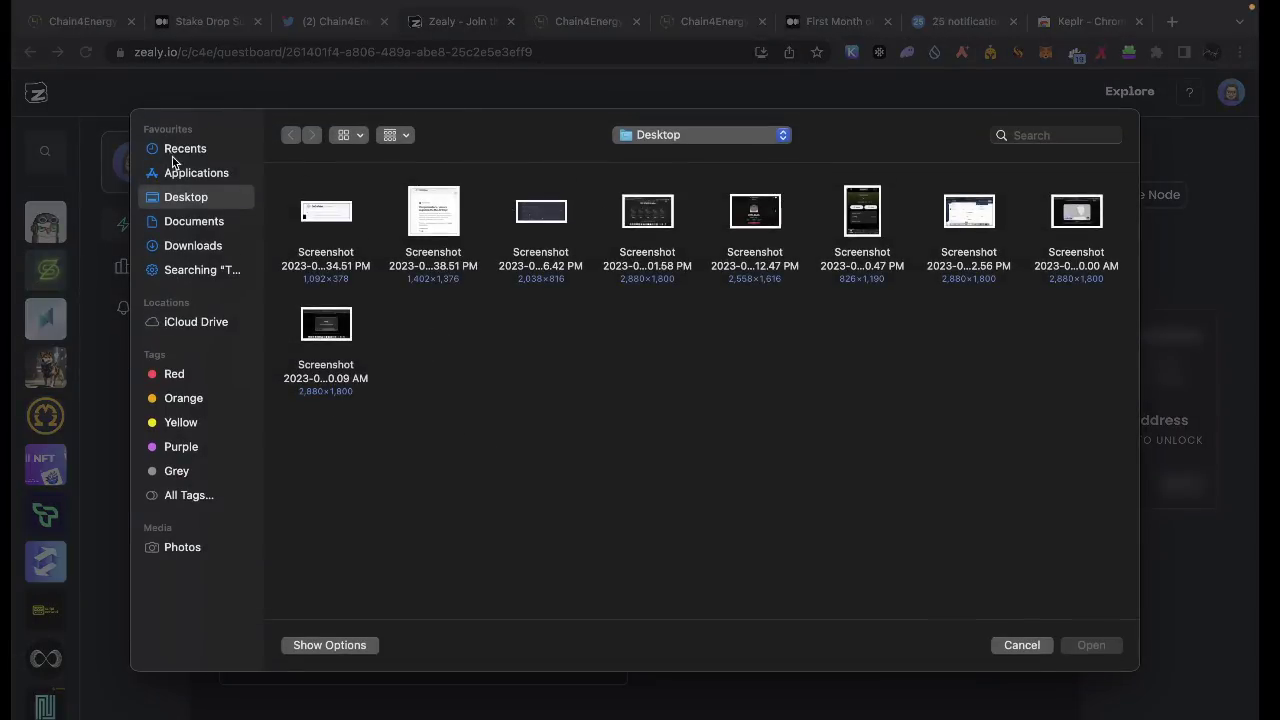
click(174, 150)
click(595, 237)
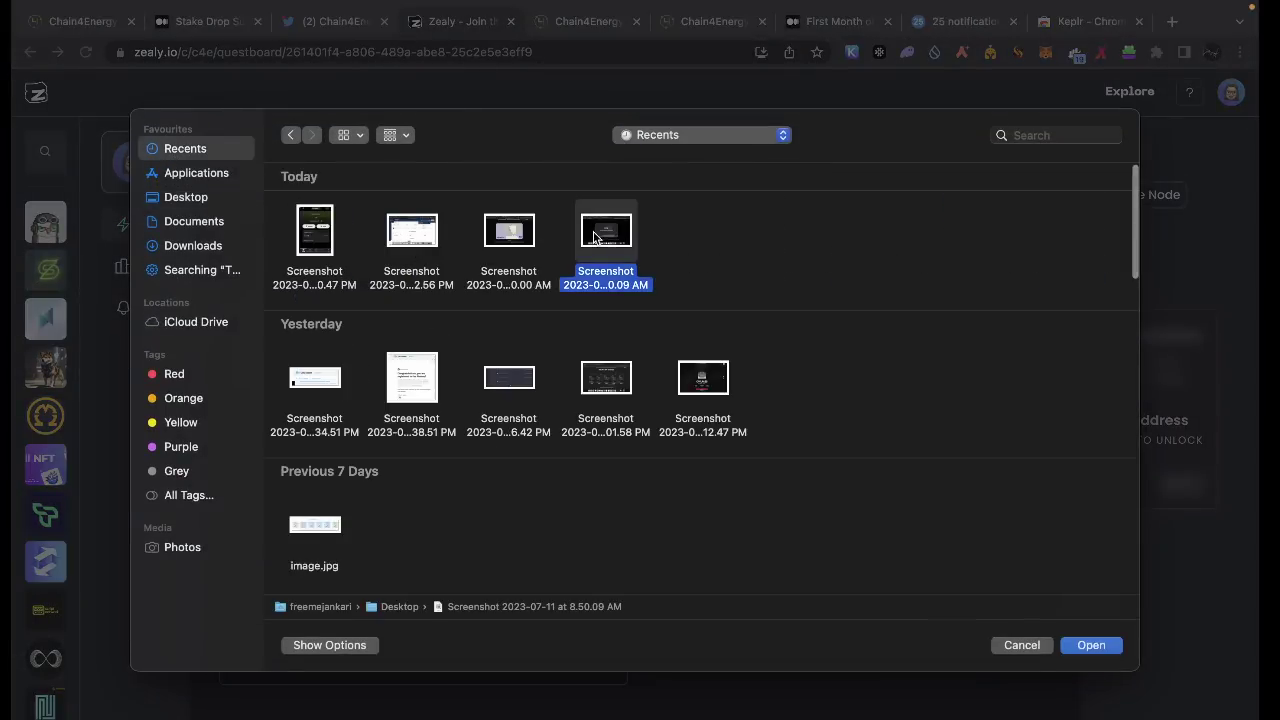
click(1092, 645)
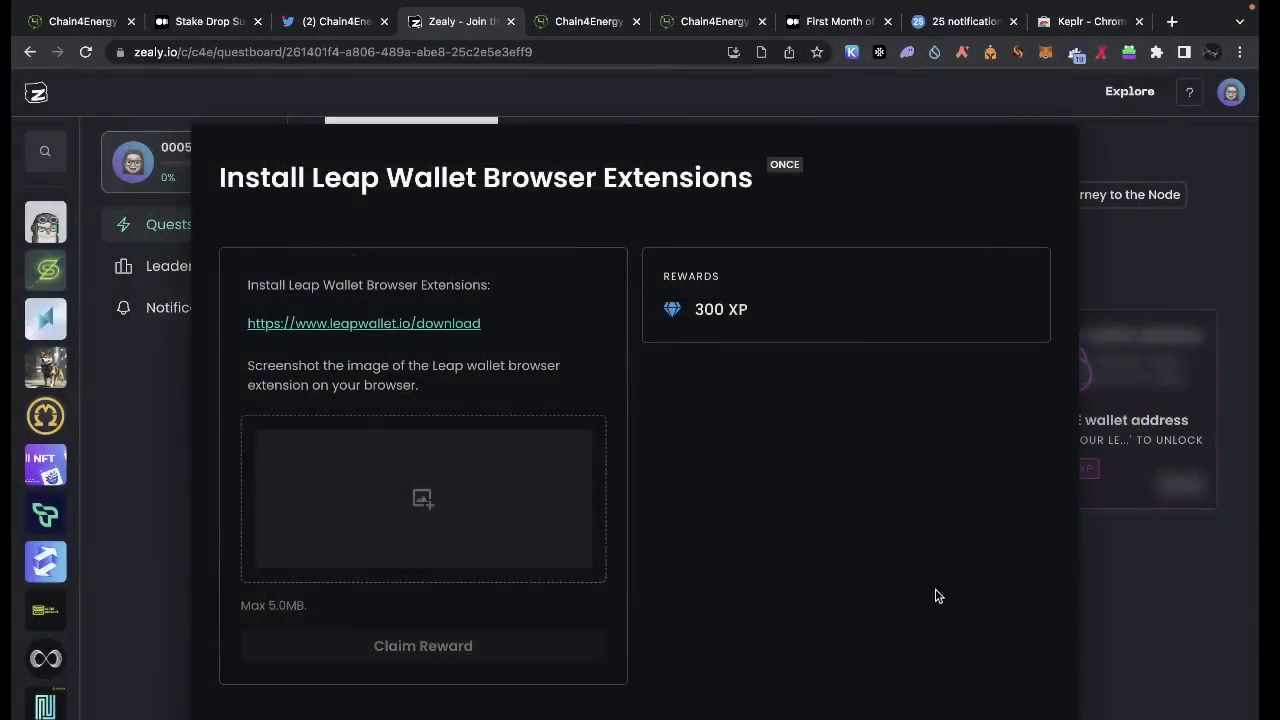
click(423, 712)
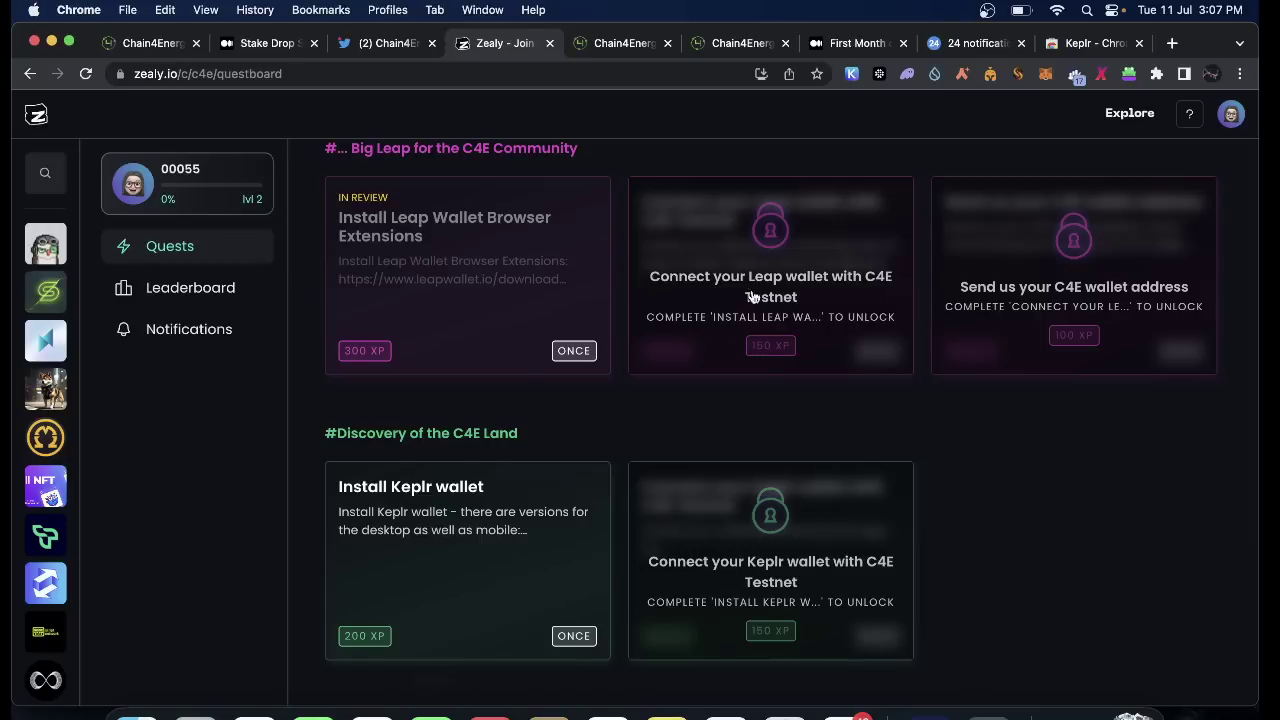
Examine the Big Leap for the C4E Community and Discovery of the C4E Land quests and what each needs to unlock
scroll(814, 263, up, 5)
scroll(511, 348, down, 5)
scroll(449, 311, up, 5)
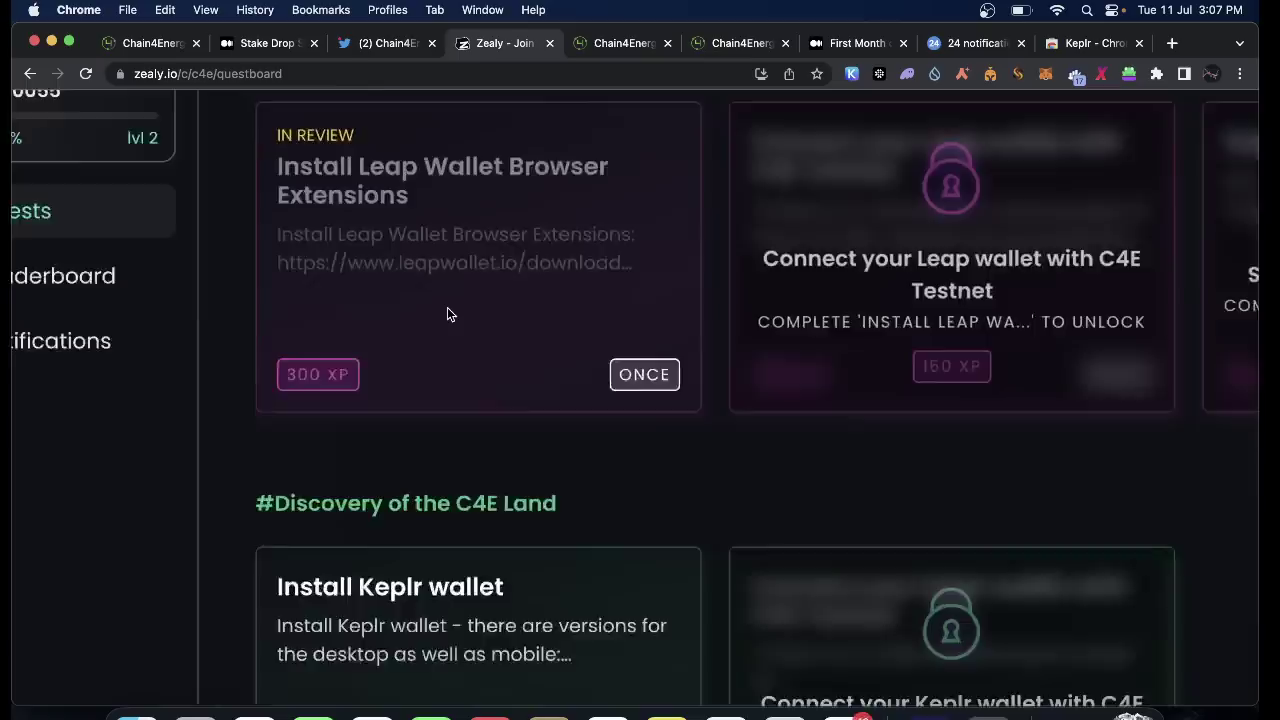
scroll(447, 312, down, 5)
scroll(463, 400, down, 3)
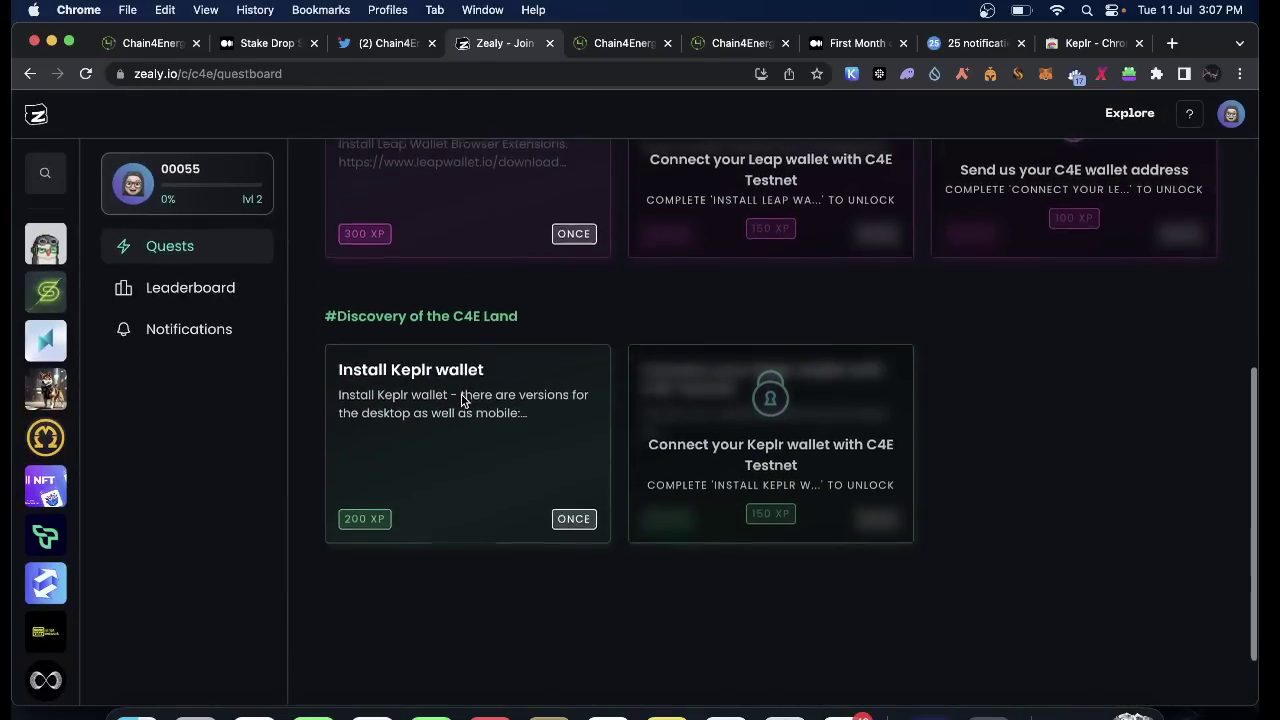
scroll(430, 428, up, 3)
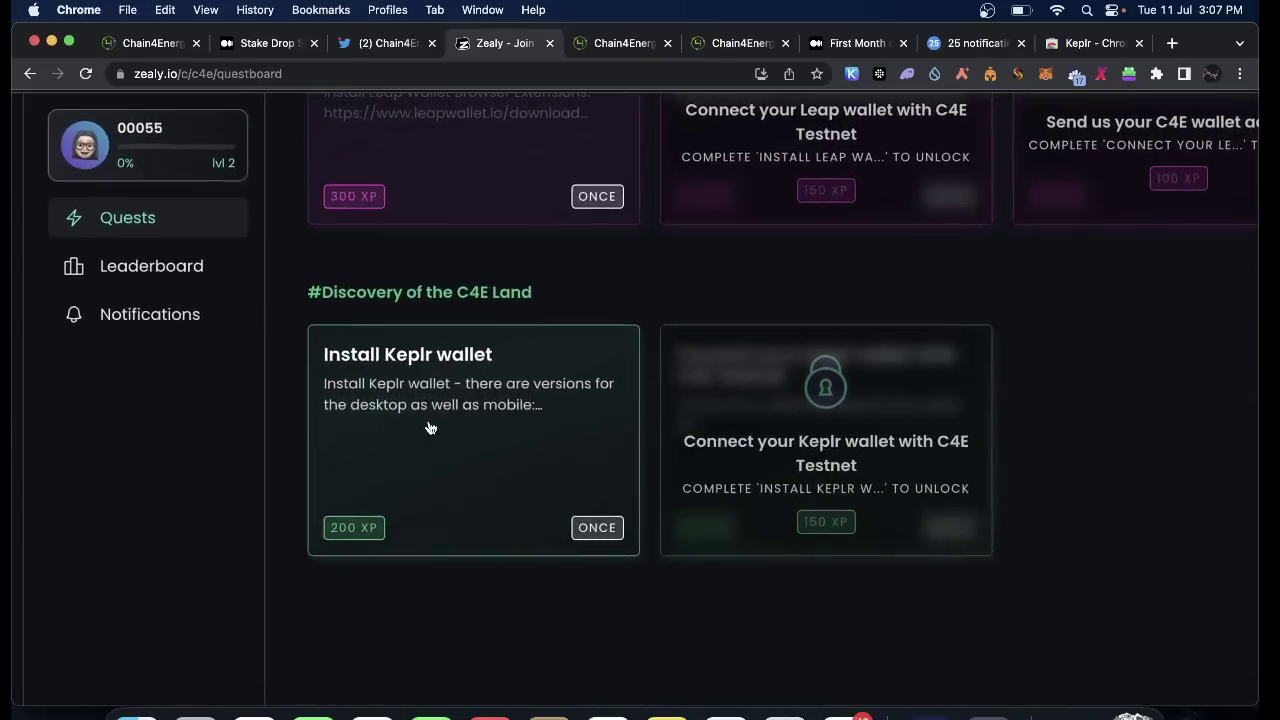
scroll(666, 331, up, 4)
scroll(815, 380, right, 3)
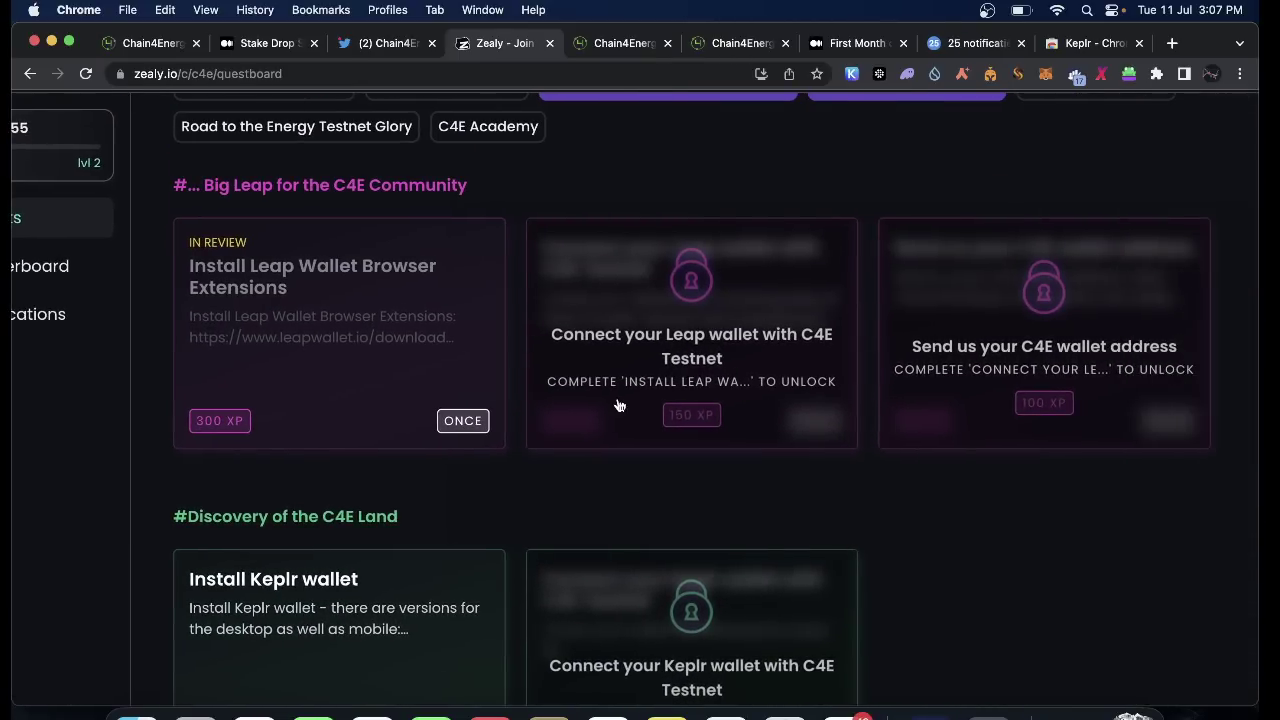
scroll(686, 370, up, 2)
scroll(756, 384, down, 5)
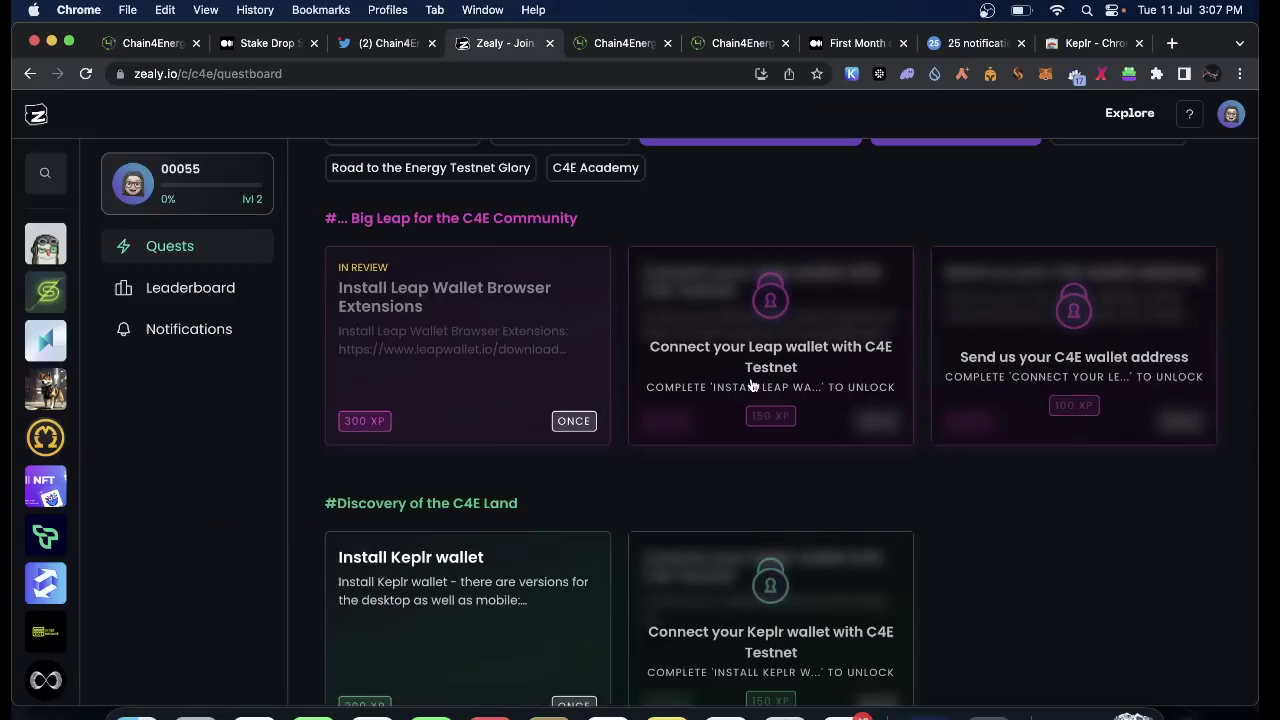
Open the Install Keplr wallet quest under Discovery of the C4E Land and read which proof it requires
scroll(1018, 388, up, 4)
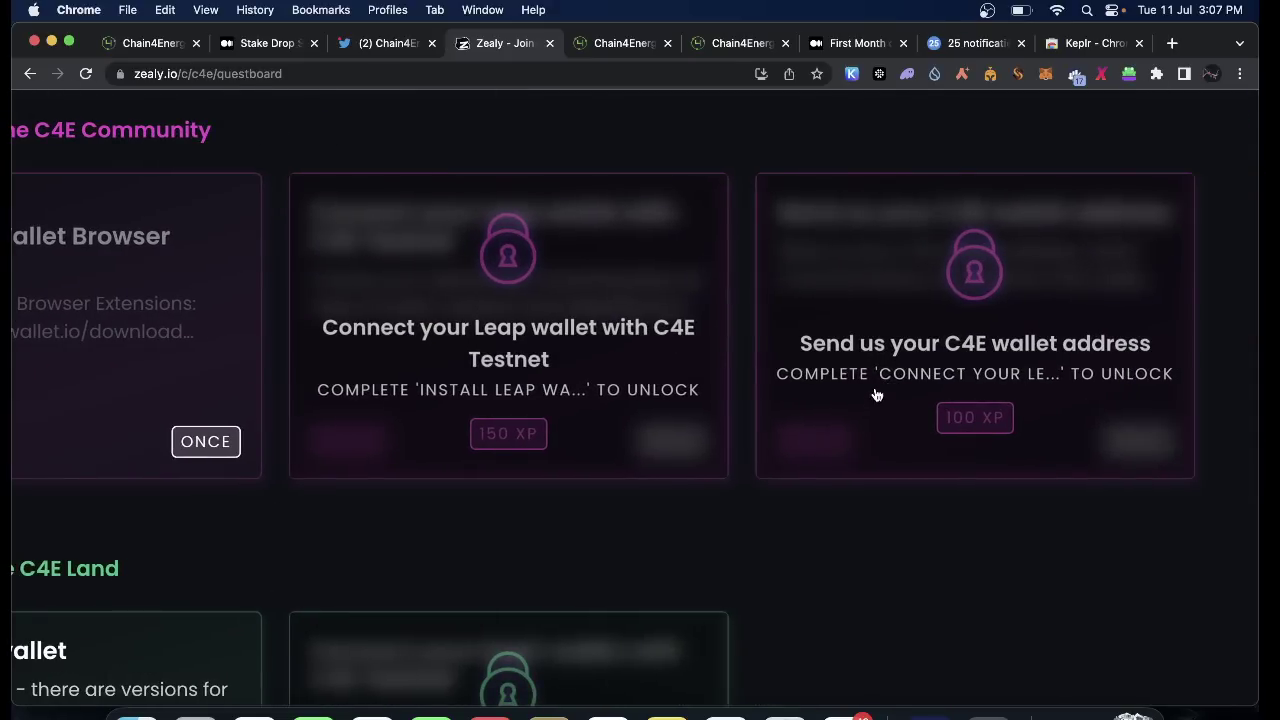
scroll(962, 401, down, 4)
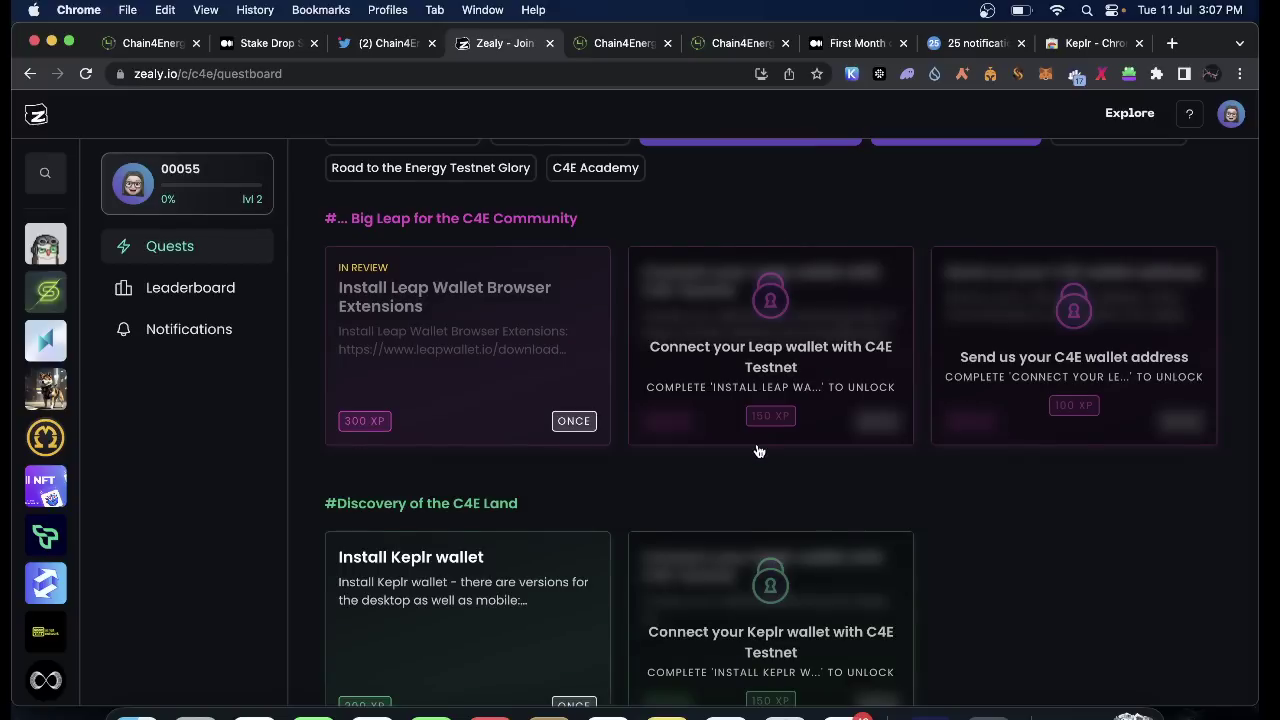
scroll(757, 449, down, 3)
scroll(451, 420, up, 3)
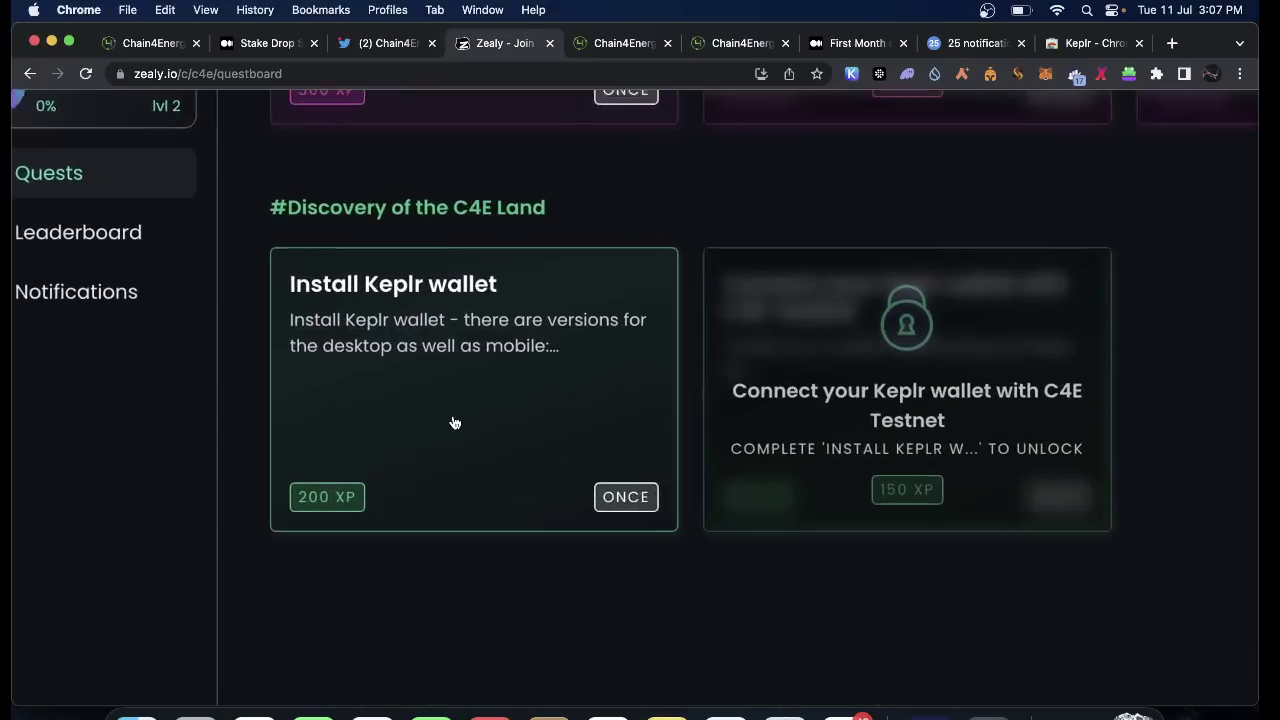
click(394, 358)
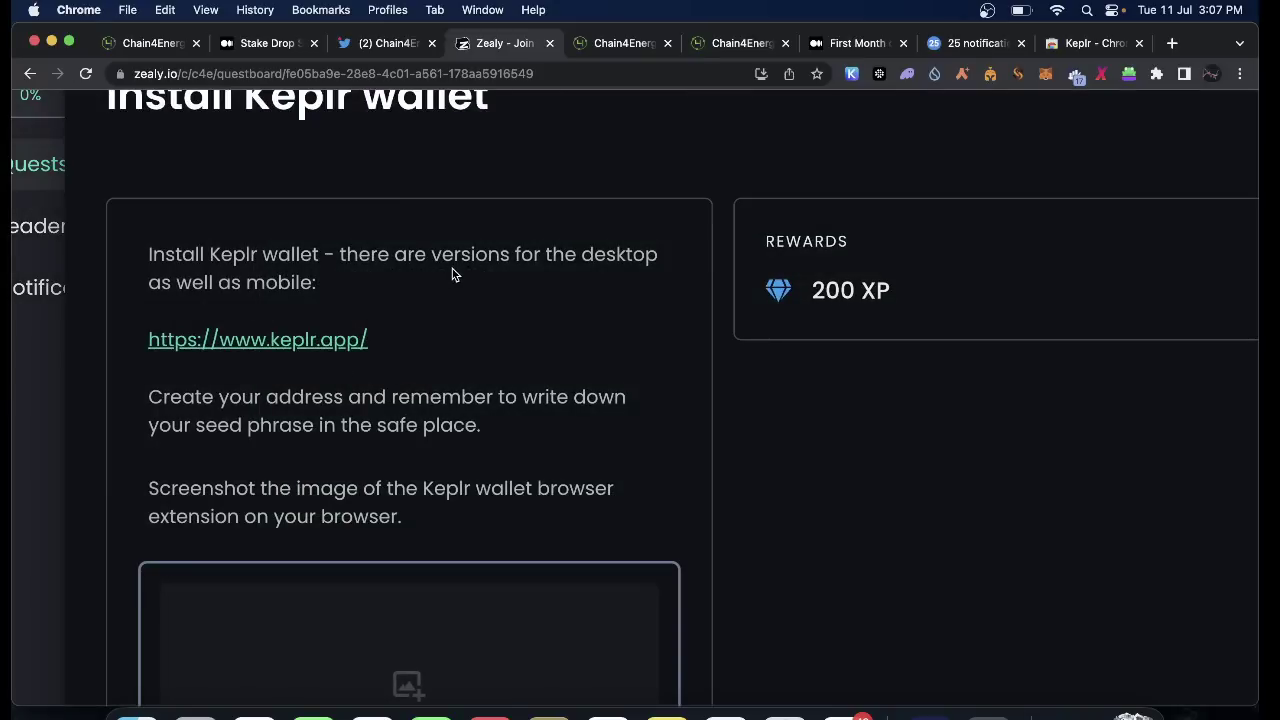
scroll(409, 326, down, 3)
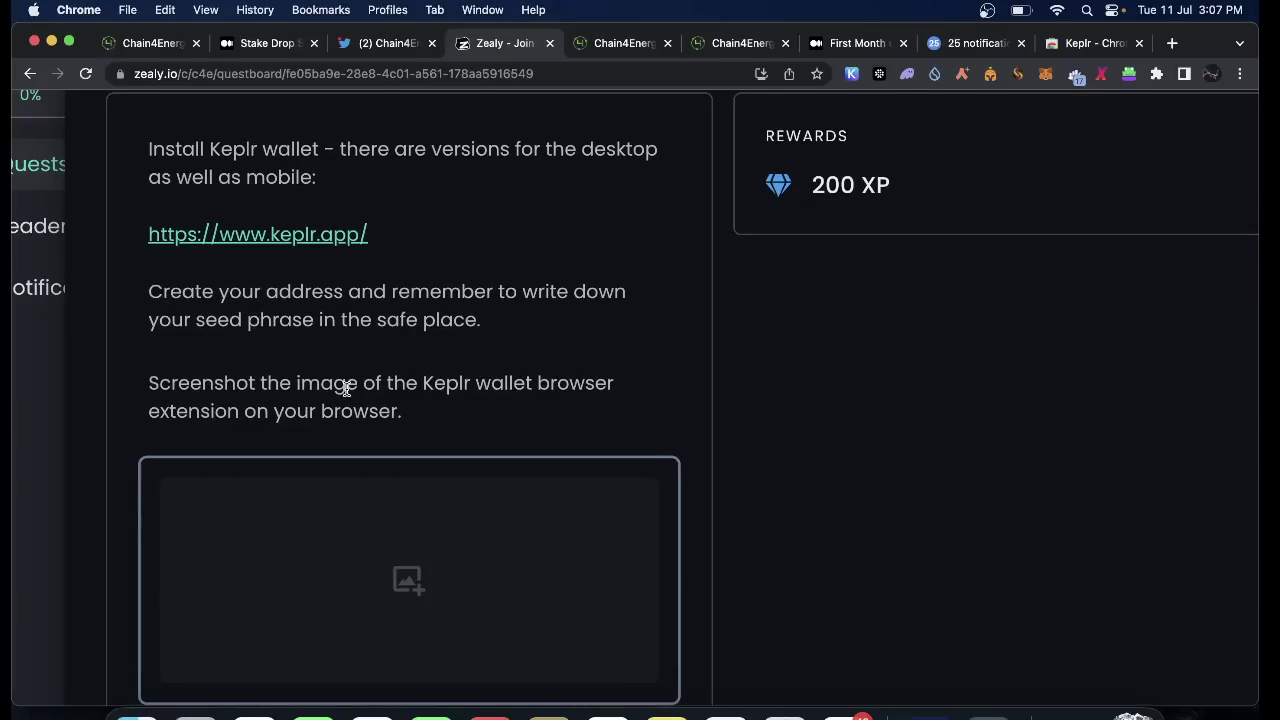
scroll(321, 405, down, 3)
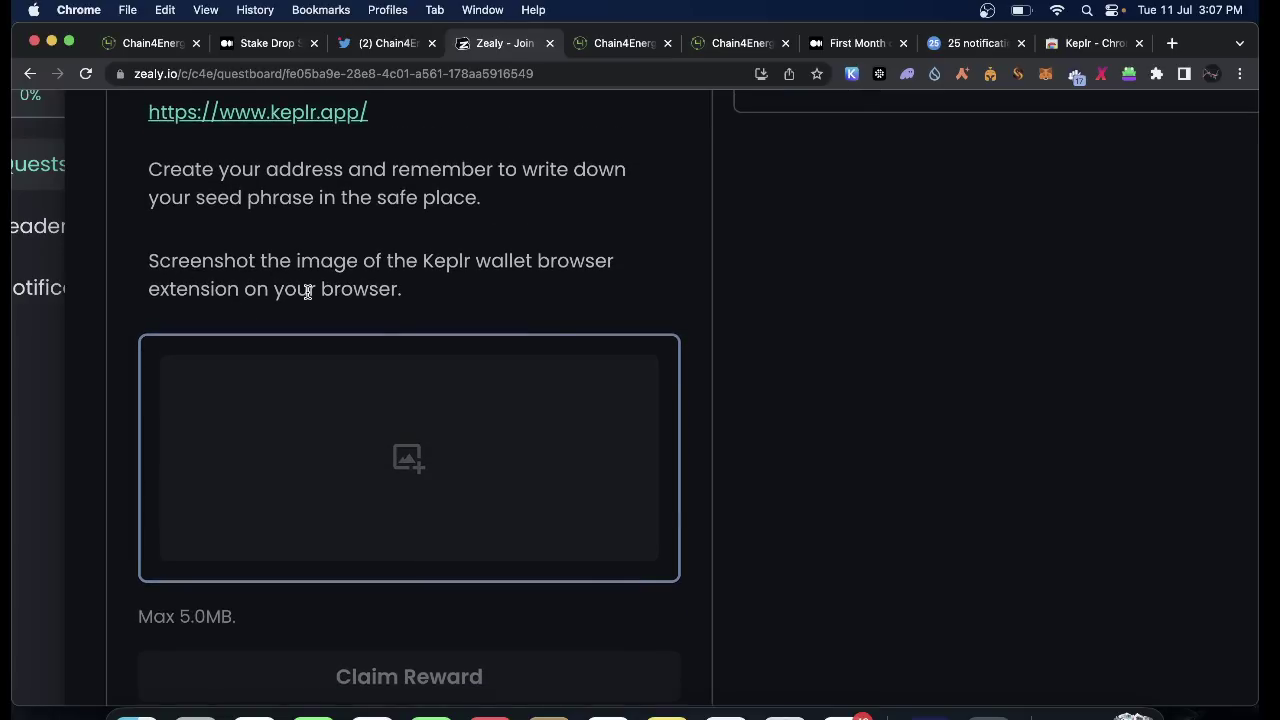
Show the staked and unstaking C4E balances in the Keplr wallet extension and take a screenshot of them
key(alt+shift+k)
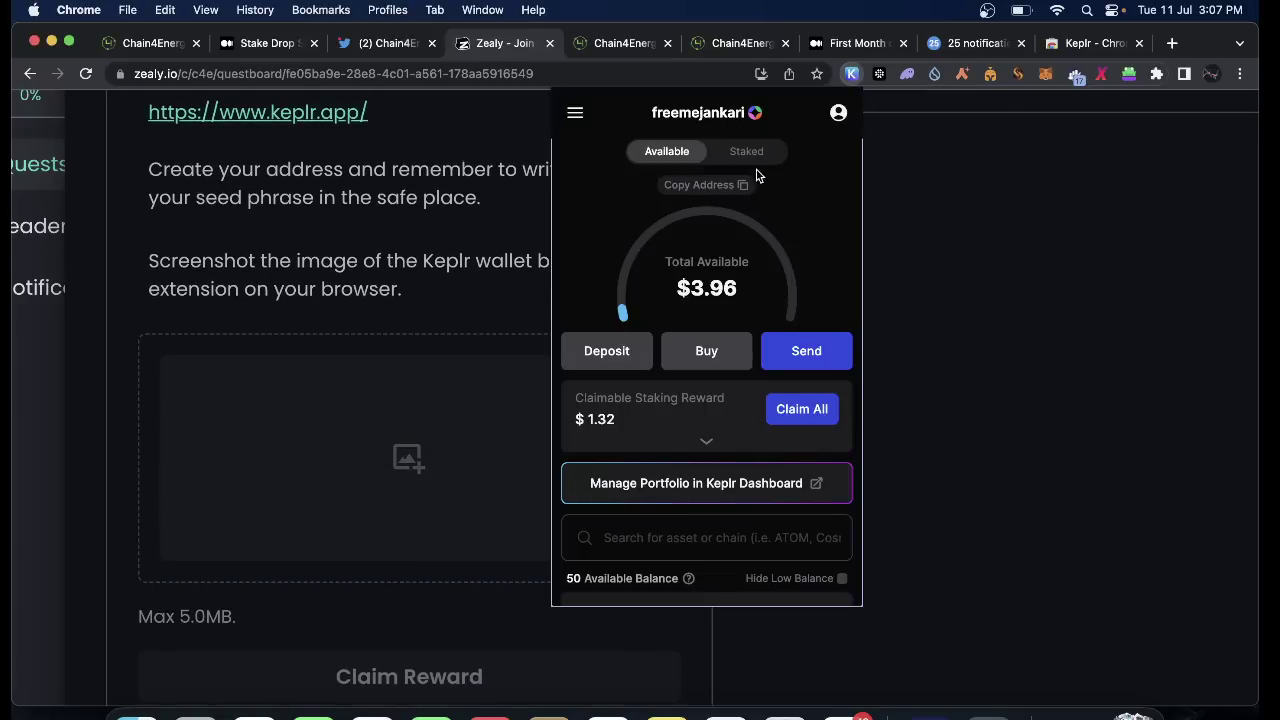
click(753, 155)
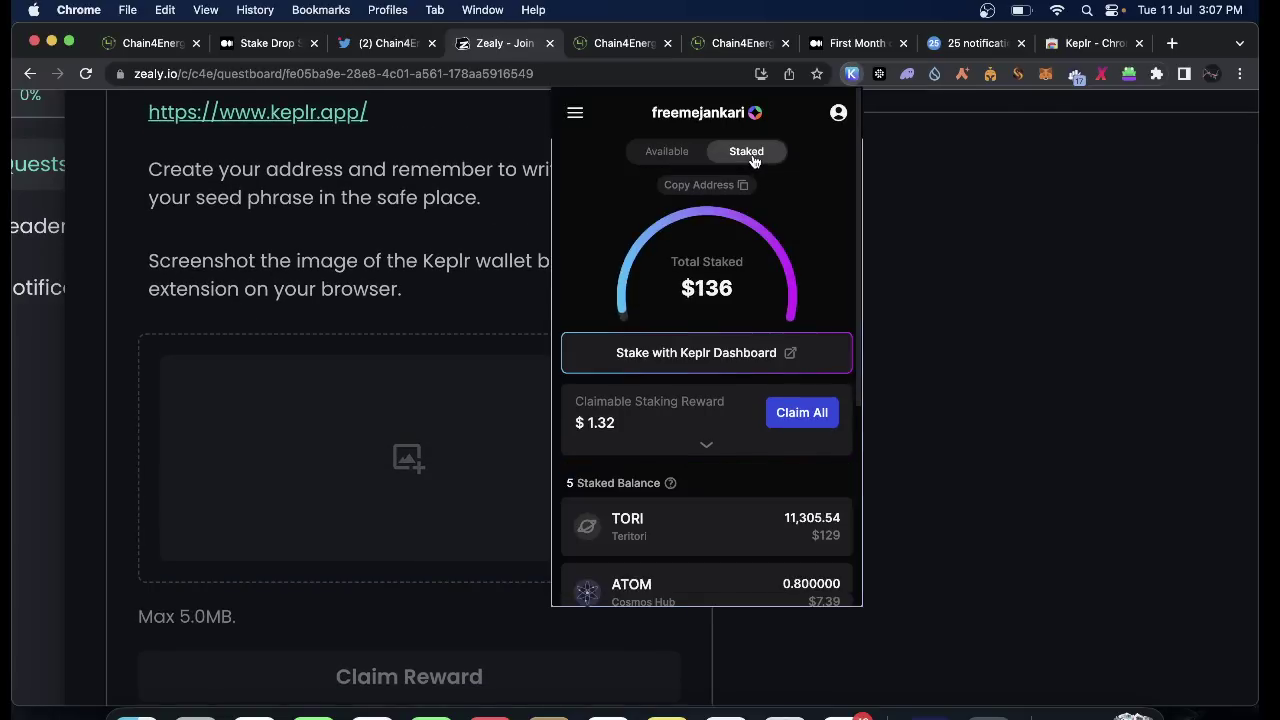
scroll(751, 360, down, 1)
scroll(751, 360, down, 5)
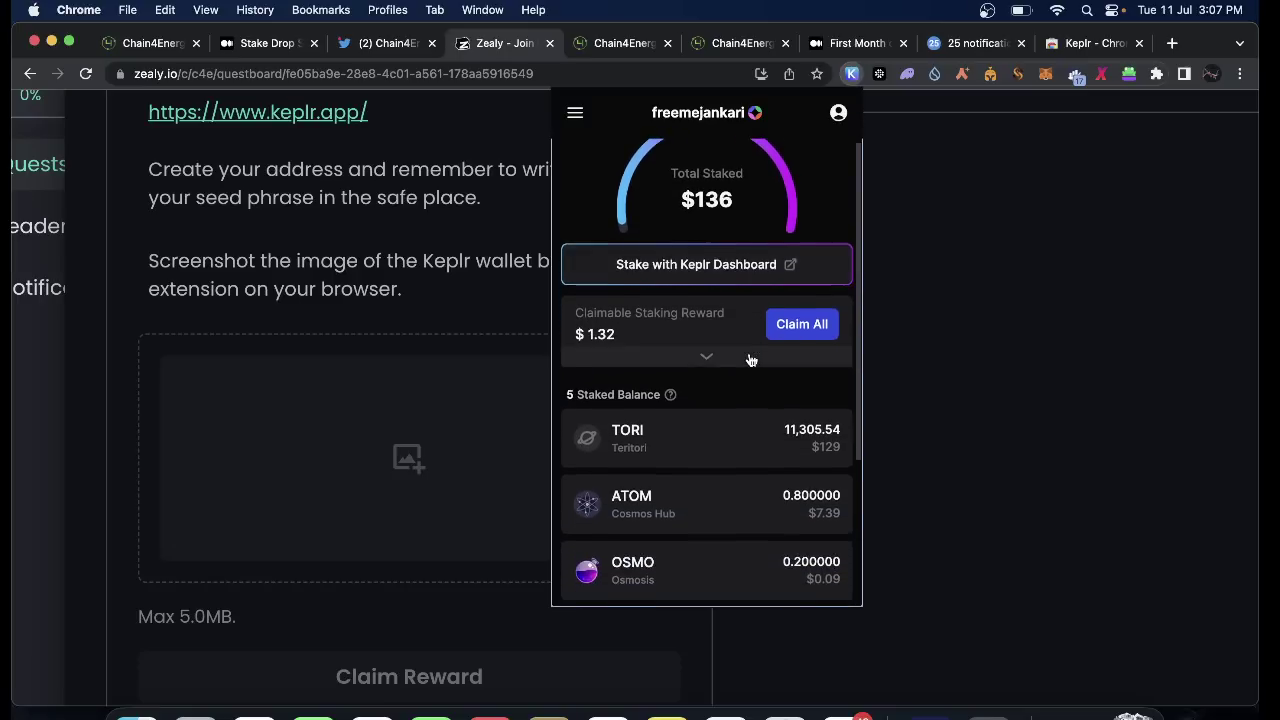
scroll(751, 360, down, 3)
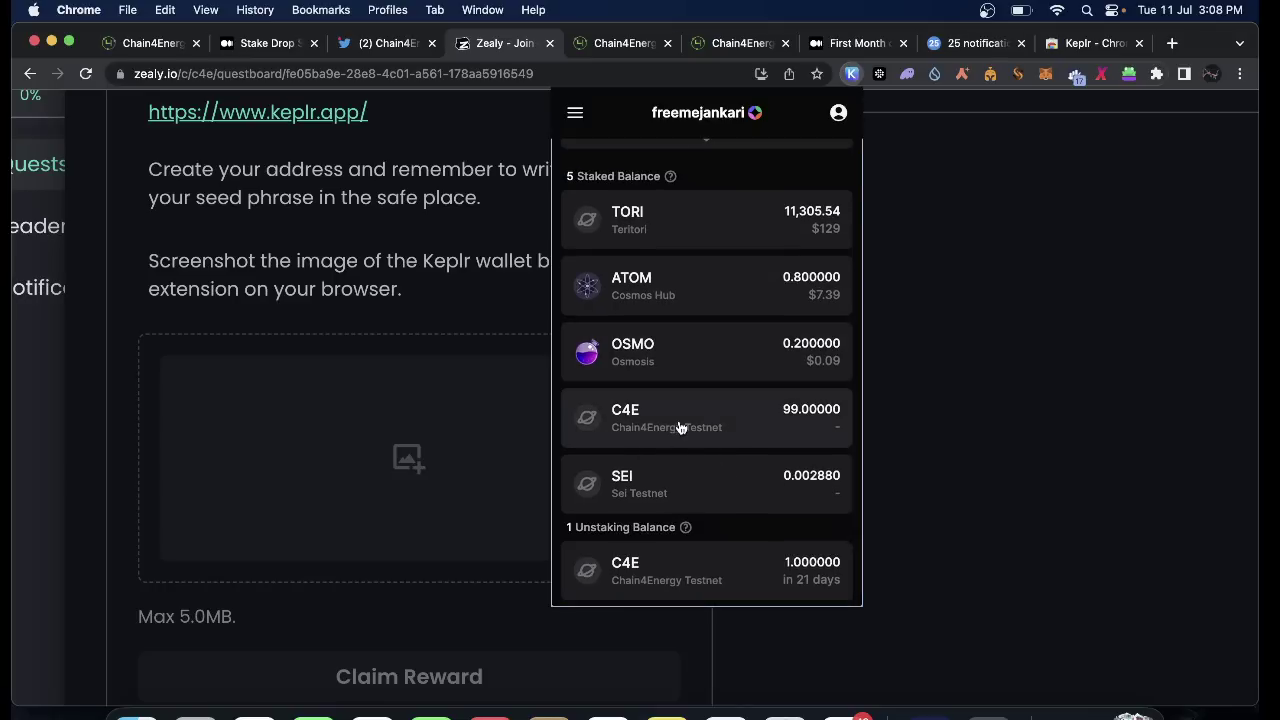
key(super+shift+4)
key(Escape)
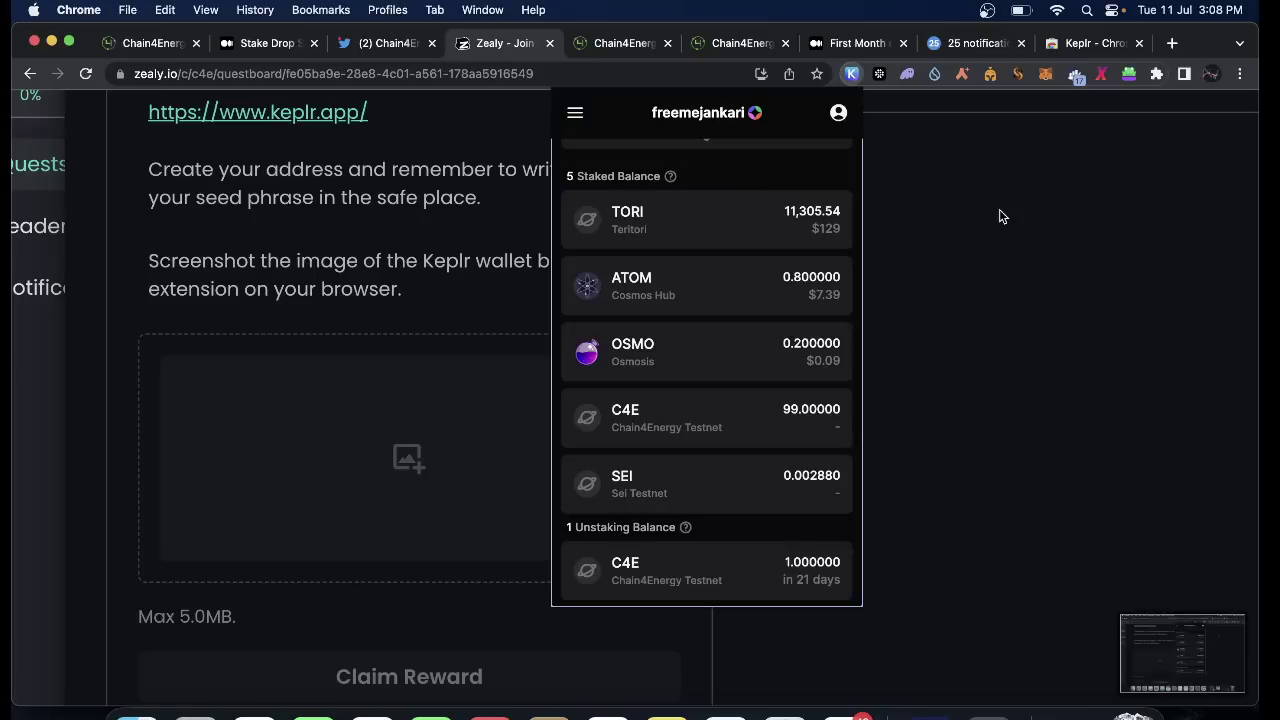
click(474, 119)
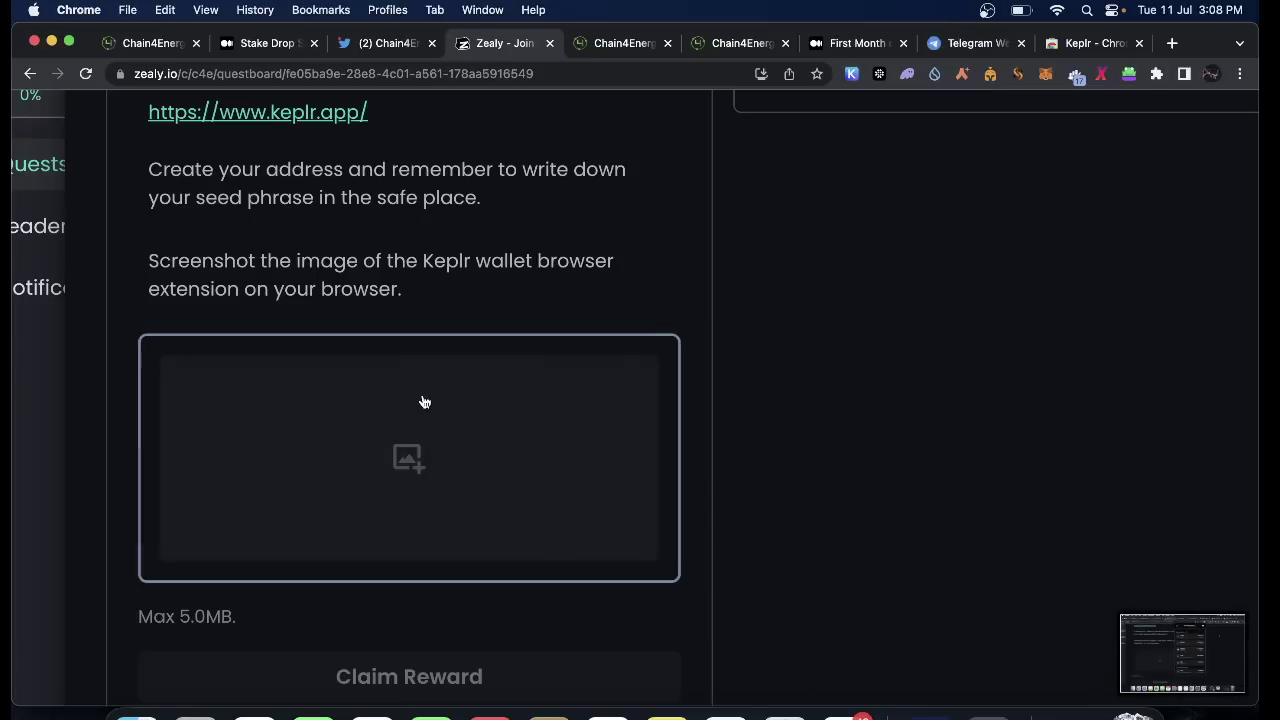
Attach the Desktop screenshot ending in 0.09 AM to the Install Keplr wallet quest and claim the reward
click(407, 462)
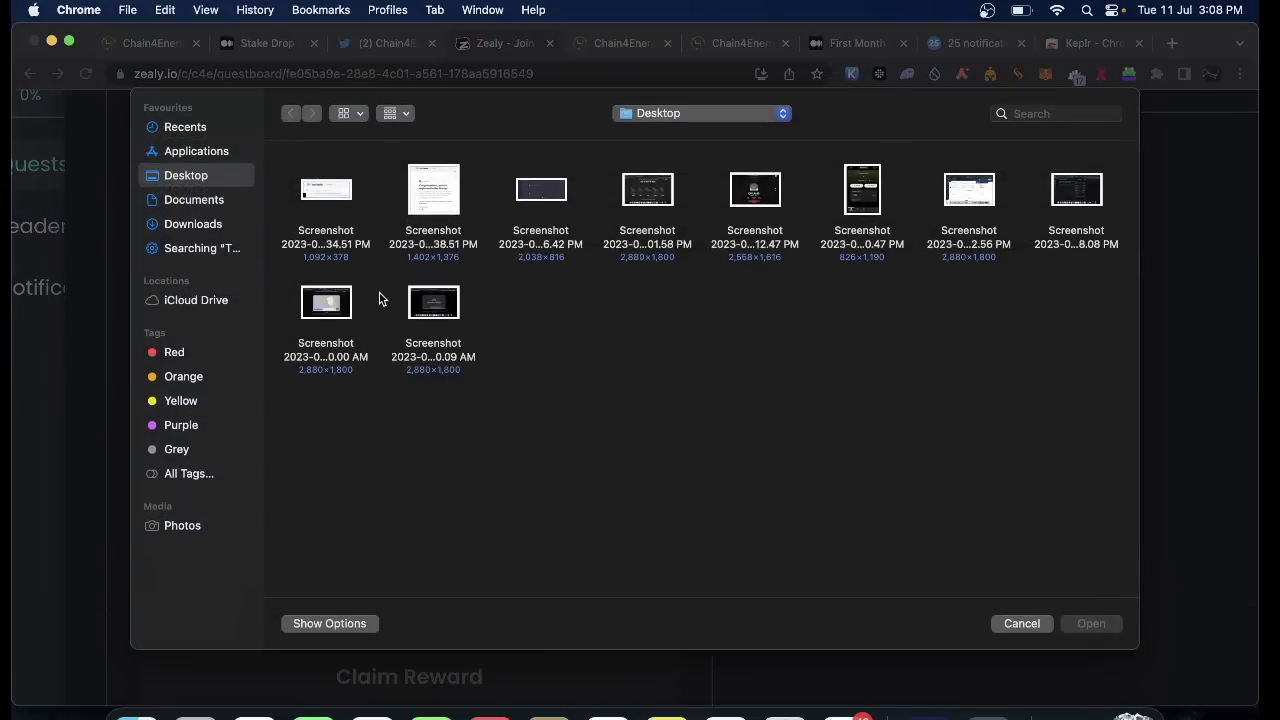
click(441, 306)
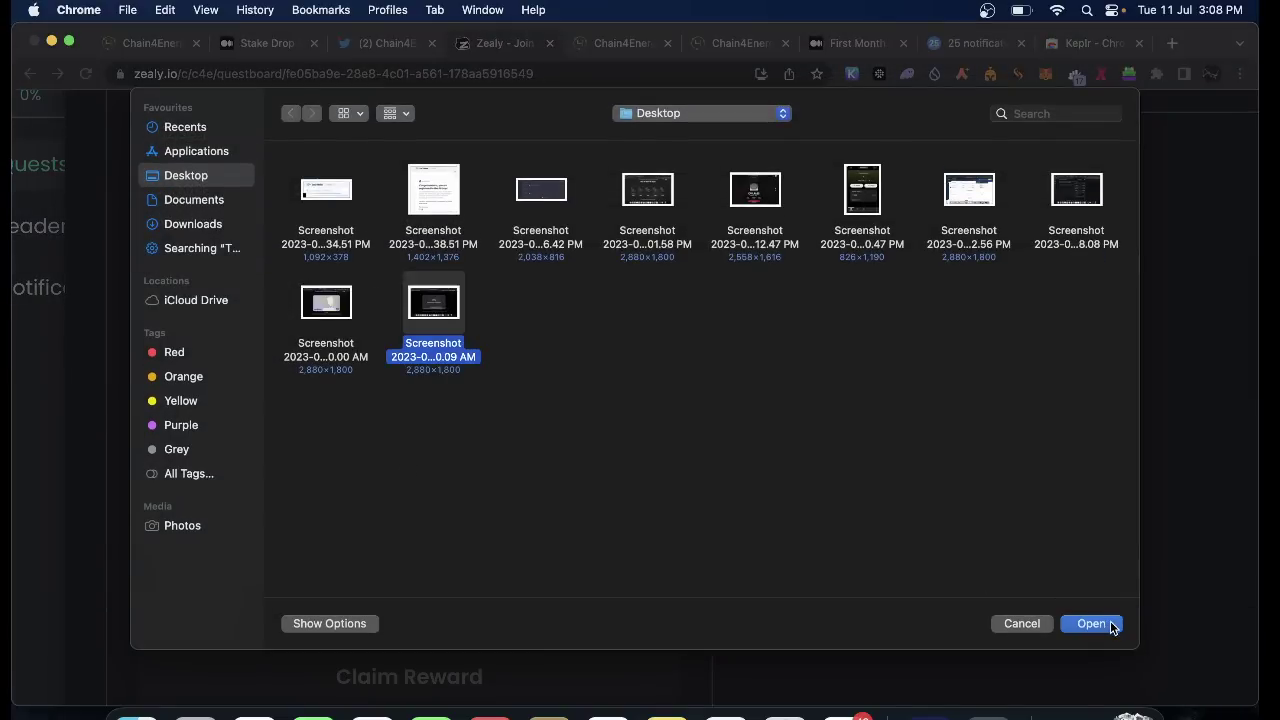
click(1091, 623)
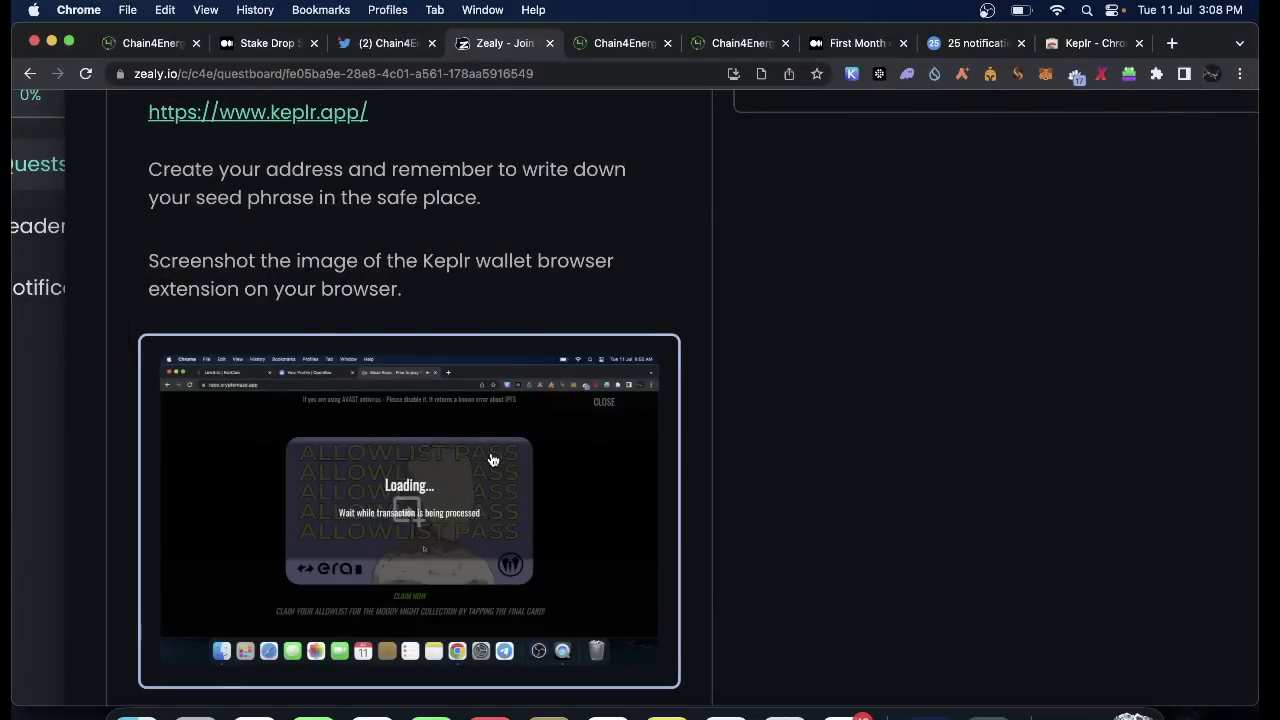
scroll(492, 460, down, 3)
click(434, 645)
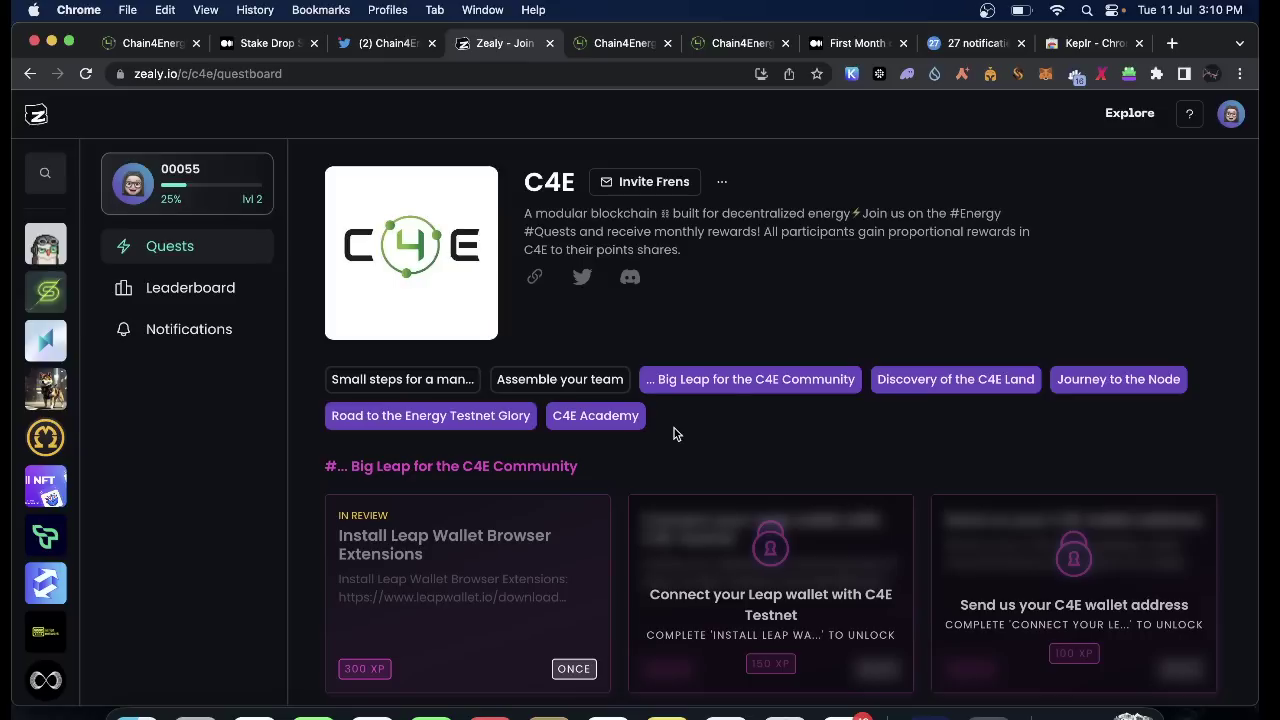
Open the Answer the question 2 quest in the C4E Academy section
click(590, 438)
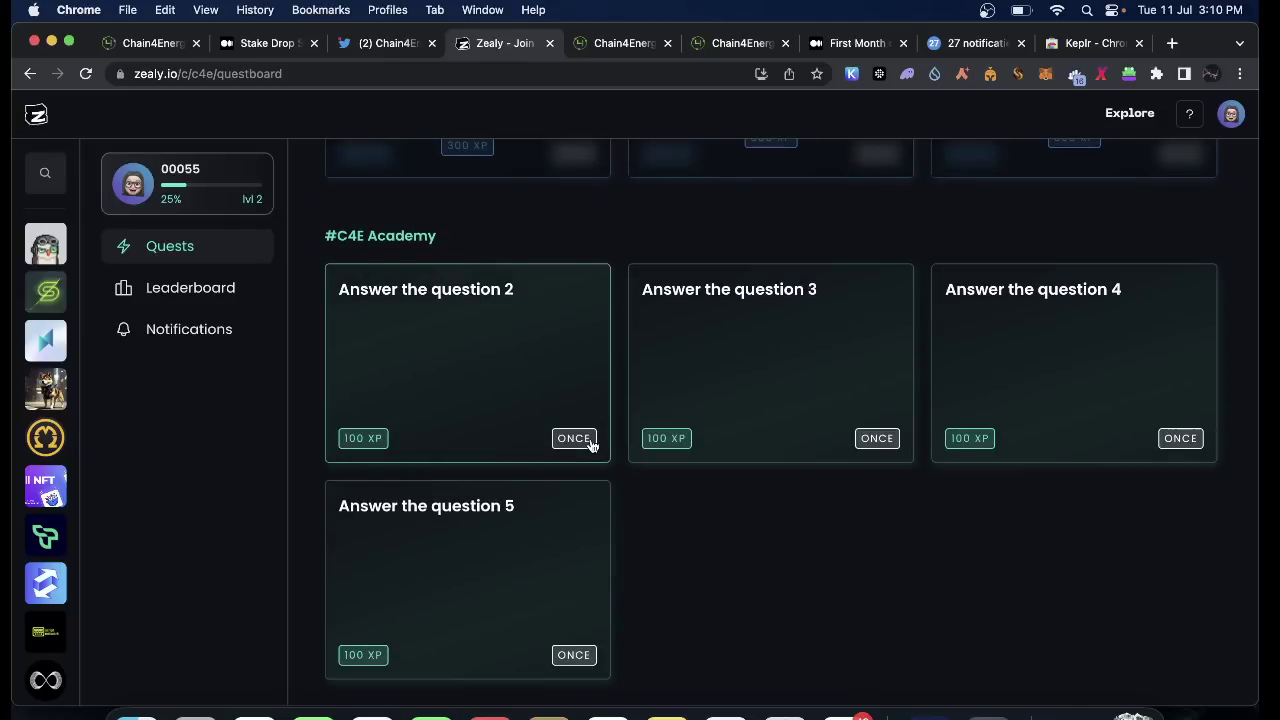
click(447, 338)
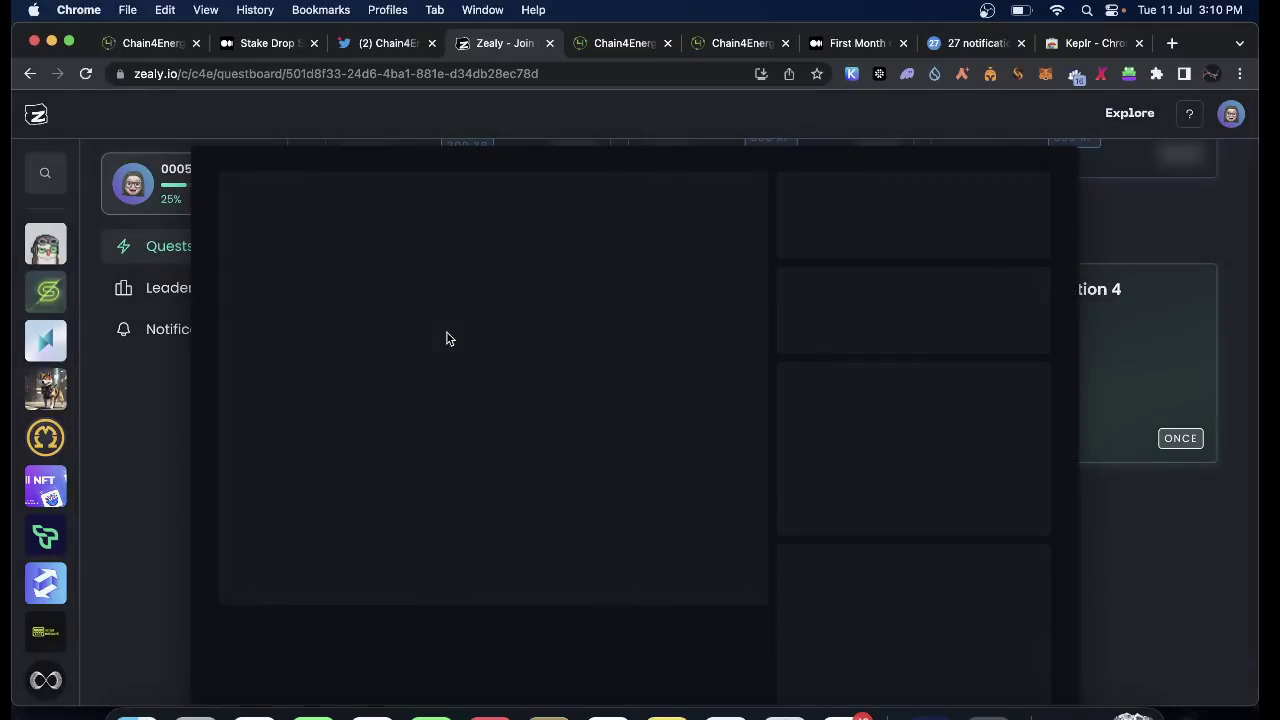